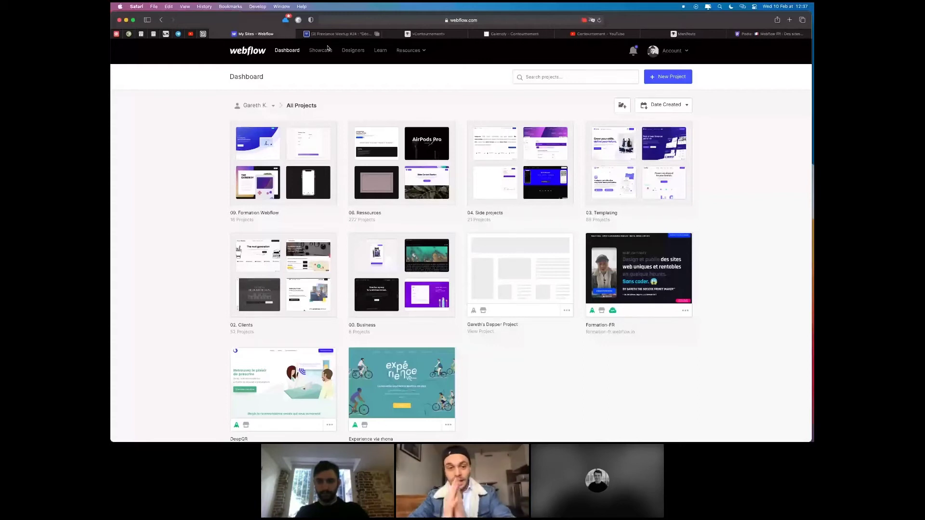
Create a new project from the Blank Site preset and add a section with the class "section"
{"action": "mouse_move", "coordinate": [490, 235]}
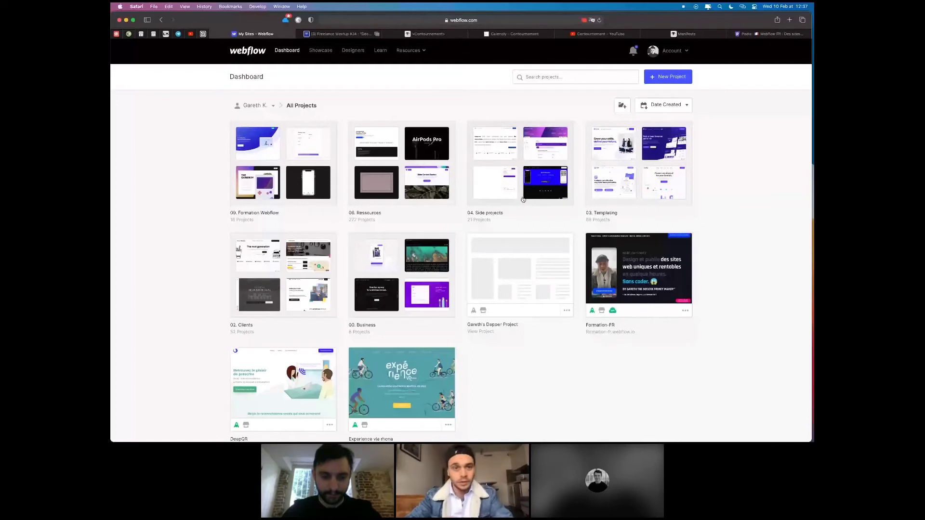
{"action": "left_click", "coordinate": [673, 80]}
{"action": "scroll", "coordinate": [285, 187], "scroll_direction": "down", "scroll_amount": 2}
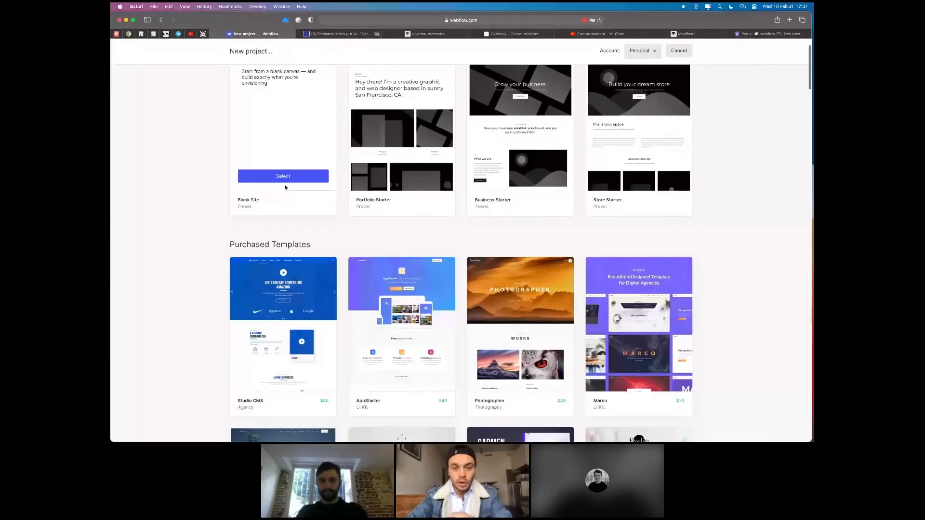
{"action": "left_click", "coordinate": [287, 176]}
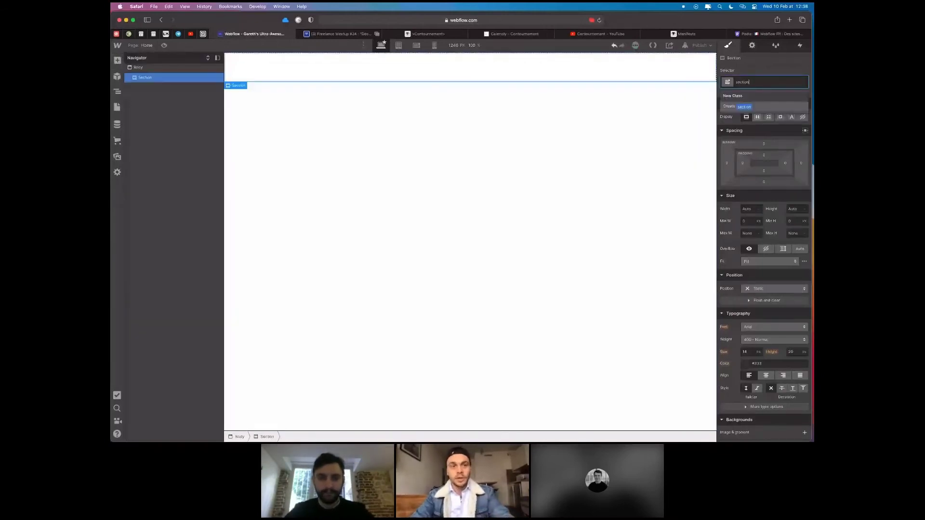
{"action": "key", "text": "Return"}
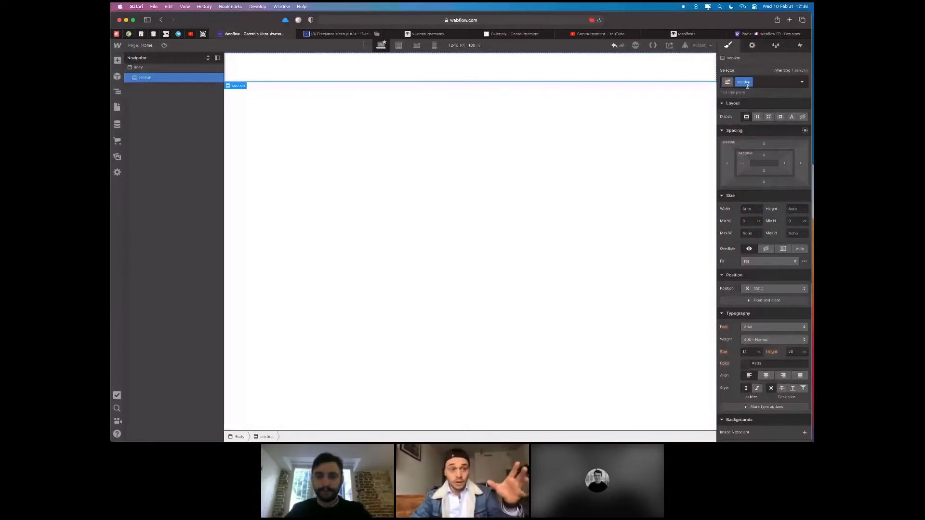
{"action": "left_click", "coordinate": [120, 93]}
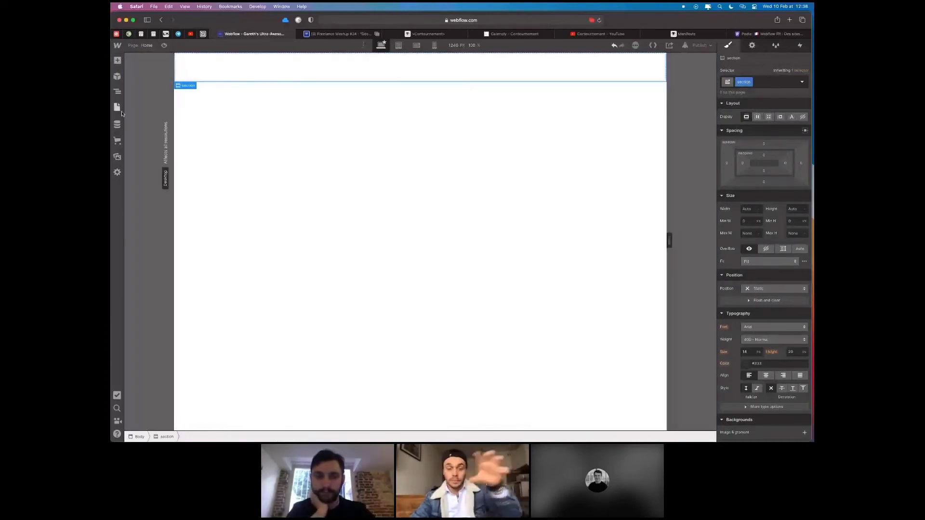
{"action": "left_click", "coordinate": [118, 124]}
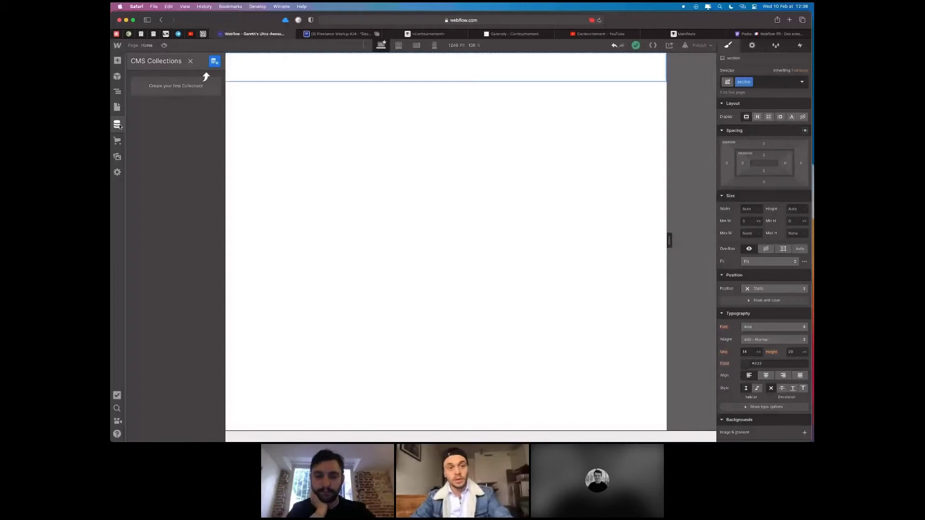
{"action": "left_click", "coordinate": [117, 125]}
Add a div block inside the section and give it the class "container"
{"action": "left_click", "coordinate": [117, 60]}
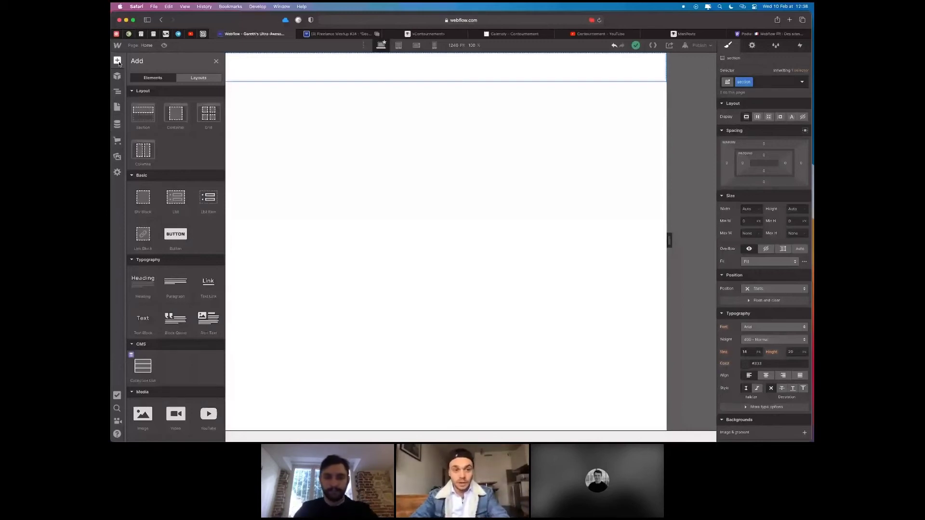
{"action": "left_click", "coordinate": [143, 197]}
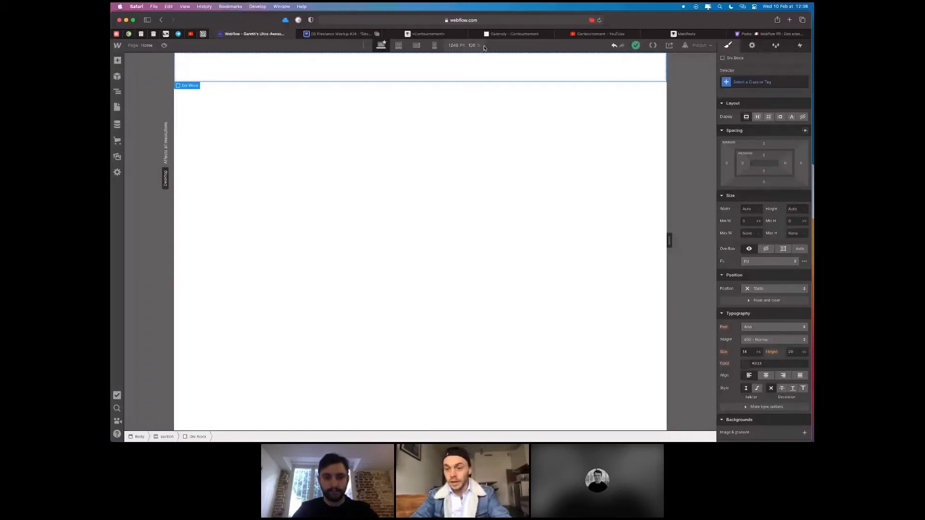
{"action": "type", "text": "container"}
{"action": "key", "text": "Return"}
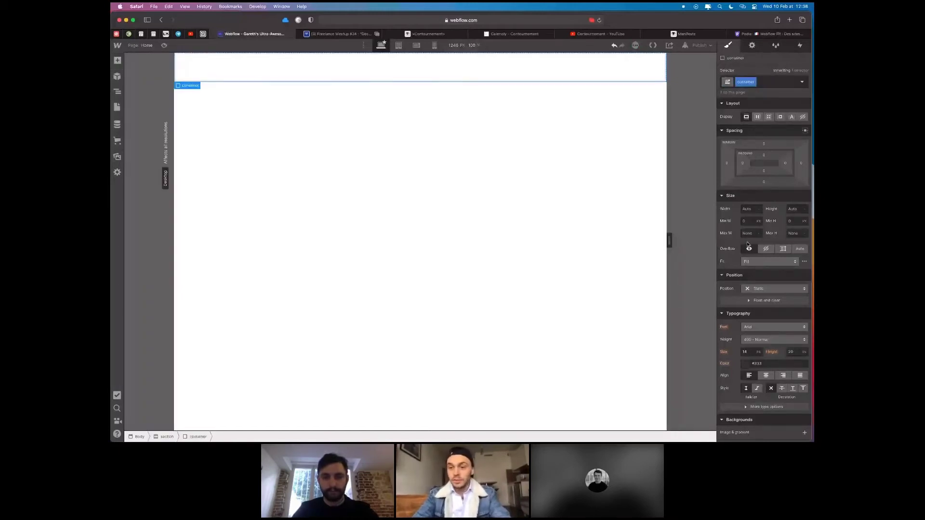
Set the container's maximum width to 1400 px, its width to 100%, and its left and right margins to auto
{"action": "left_click", "coordinate": [747, 233]}
{"action": "type", "text": "1400"}
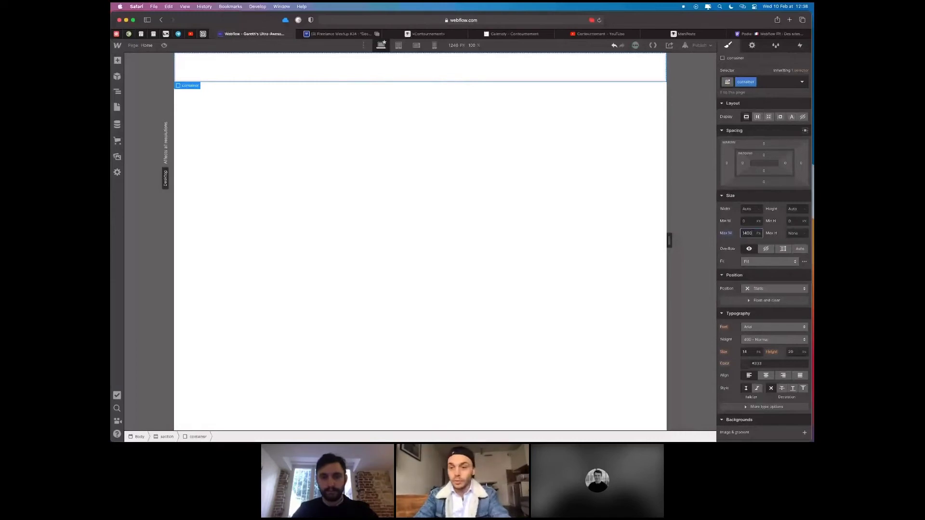
{"action": "left_click", "coordinate": [746, 209]}
{"action": "type", "text": "100"}
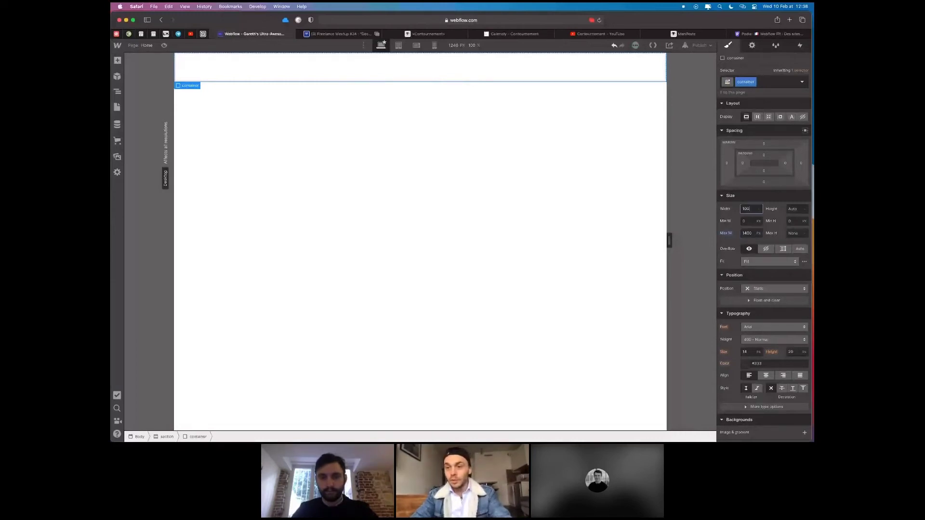
{"action": "type", "text": "%"}
{"action": "key", "text": "Return"}
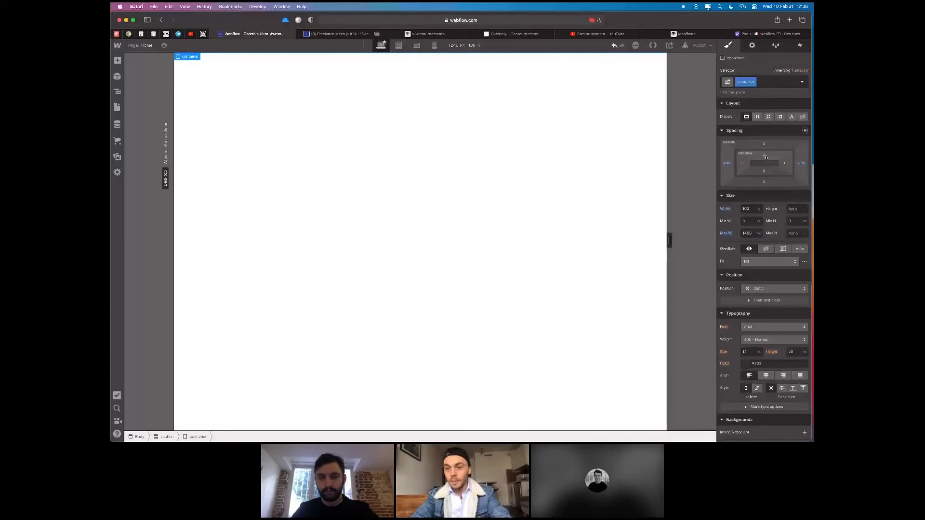
Set the container's left and right padding to 40 px
{"action": "left_click", "coordinate": [766, 157]}
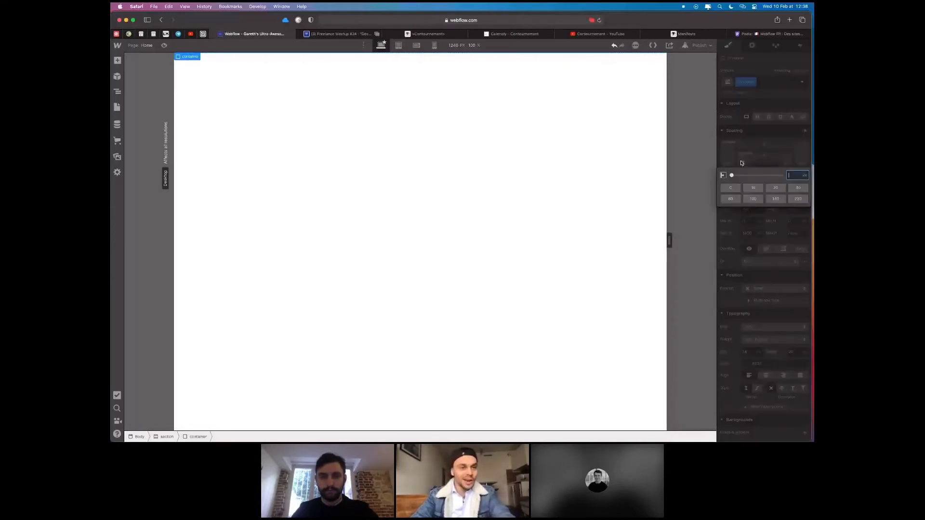
{"action": "type", "text": "40"}
{"action": "key", "text": "Return"}
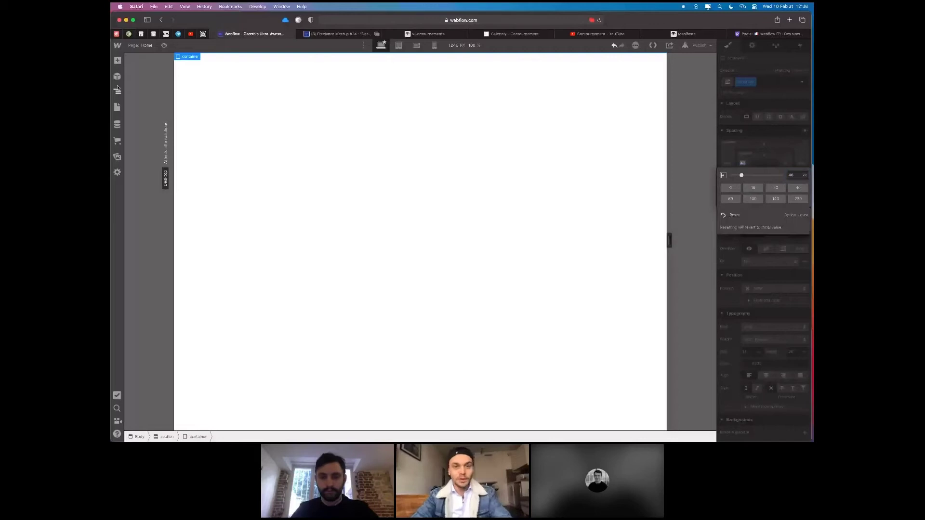
Add a grid inside the container and reduce it to two columns and a single row
{"action": "key", "text": "a"}
{"action": "left_click", "coordinate": [202, 118]}
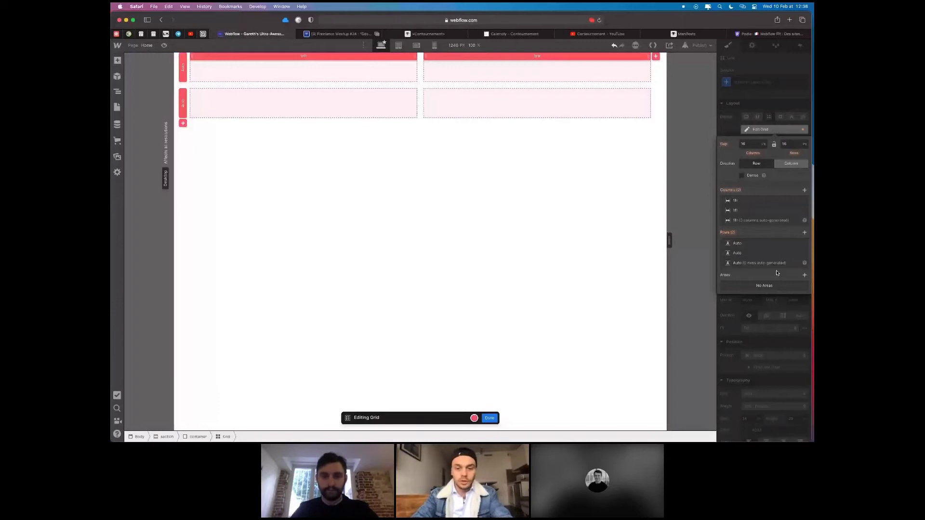
{"action": "left_click", "coordinate": [804, 253]}
{"action": "key", "text": "Escape"}
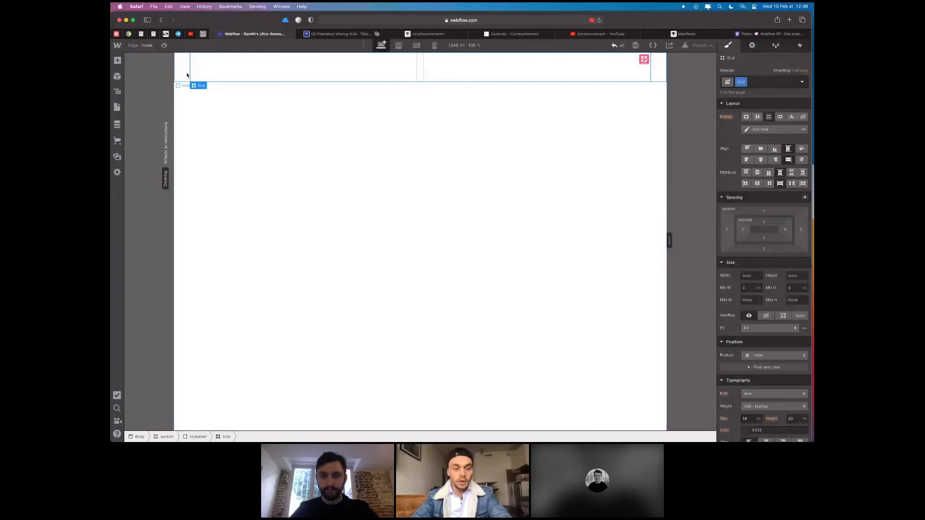
Place a div block in the grid's first cell with its width and height both set to 100%
{"action": "left_click", "coordinate": [337, 80]}
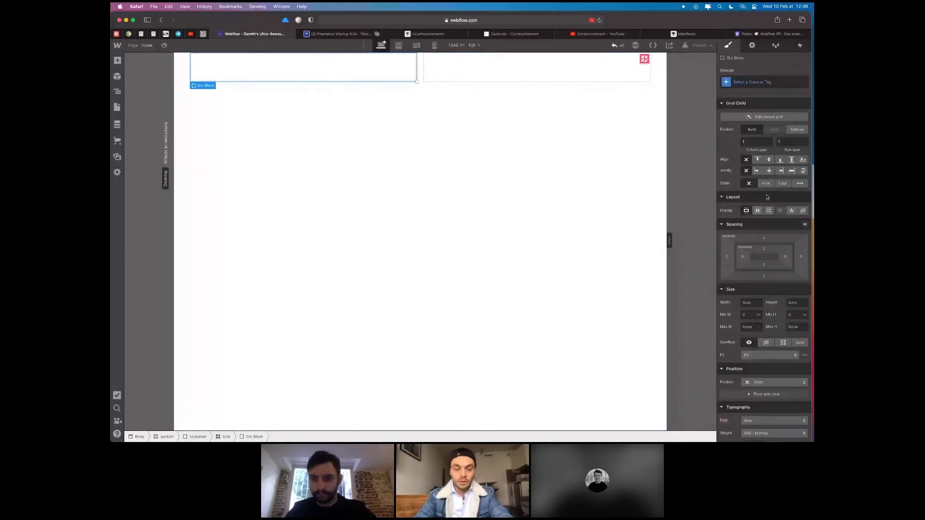
{"action": "left_click", "coordinate": [748, 302]}
{"action": "type", "text": "100%"}
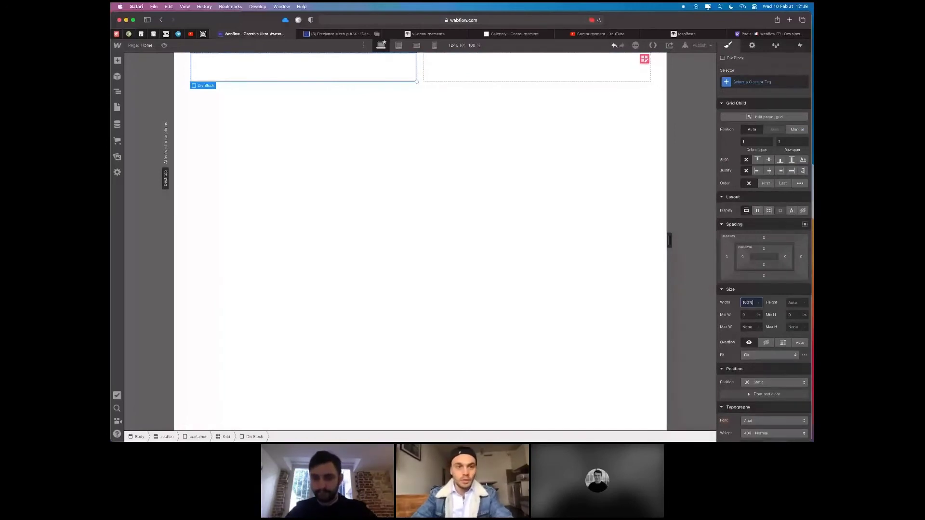
{"action": "key", "text": "Tab"}
{"action": "type", "text": "100"}
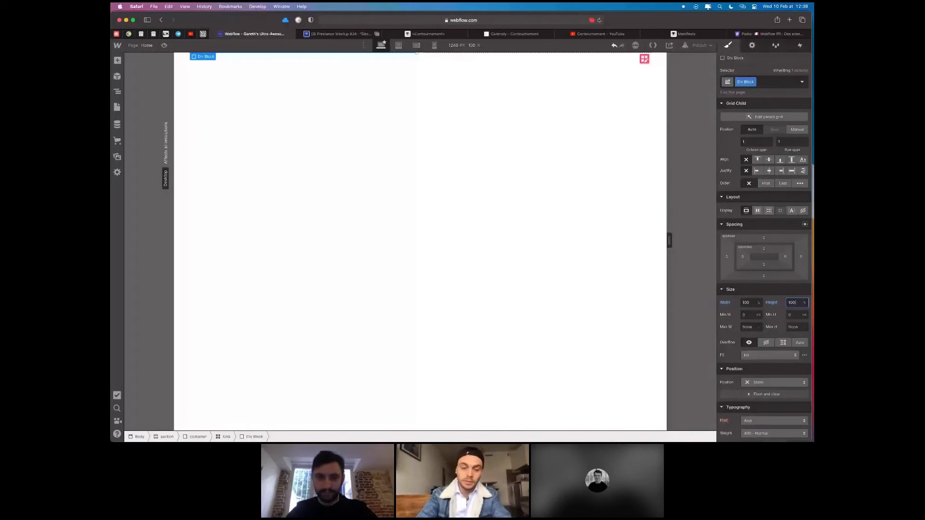
Add the combo class "py-40" to the div block and set its padding to 40 px on all sides
{"action": "key", "text": "super+Return"}
{"action": "type", "text": "py-"}
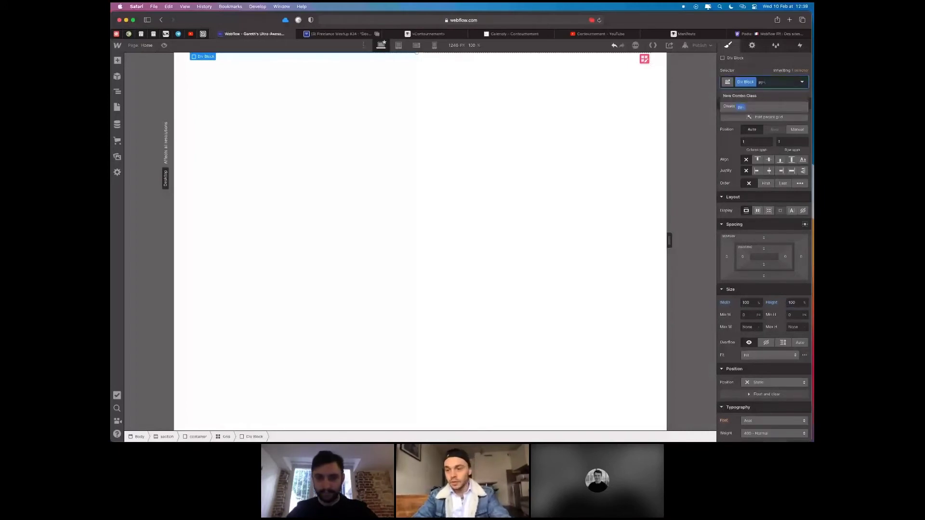
{"action": "type", "text": "40"}
{"action": "key", "text": "Return"}
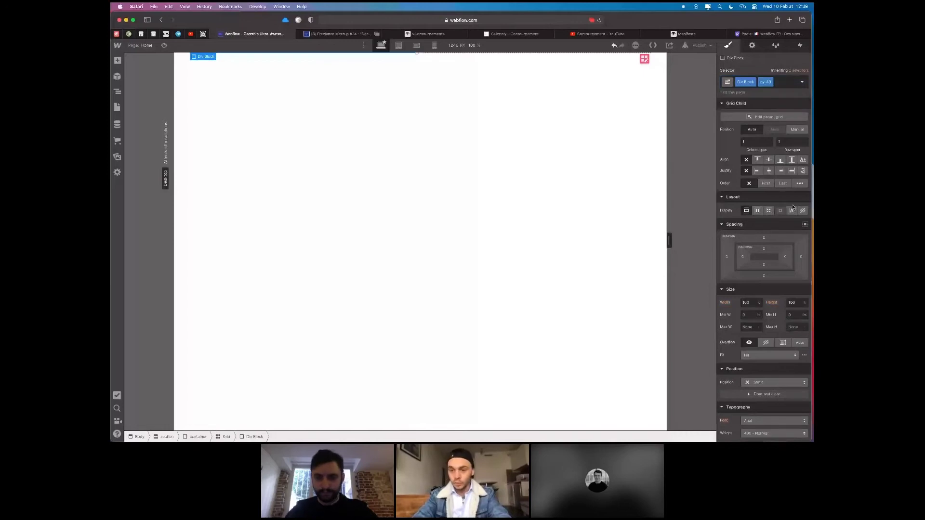
{"action": "left_click", "coordinate": [764, 248]}
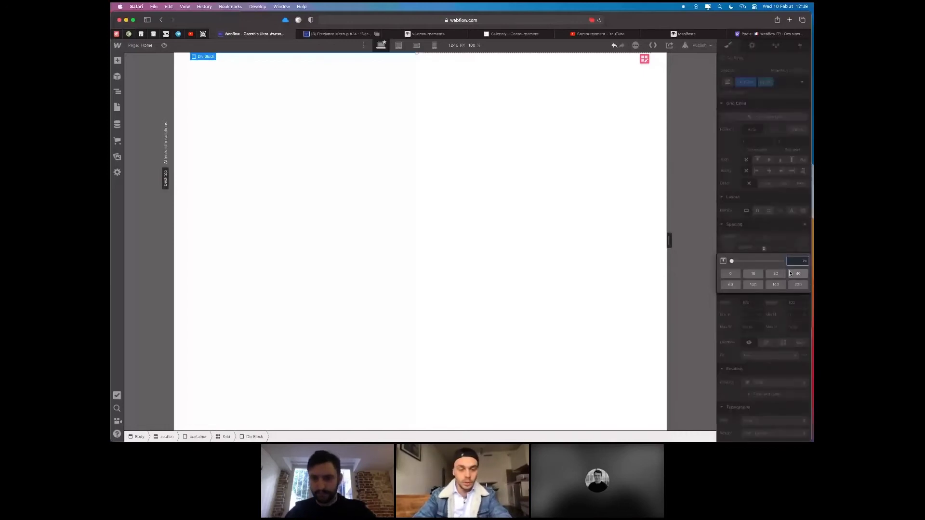
{"action": "left_click", "coordinate": [798, 273]}
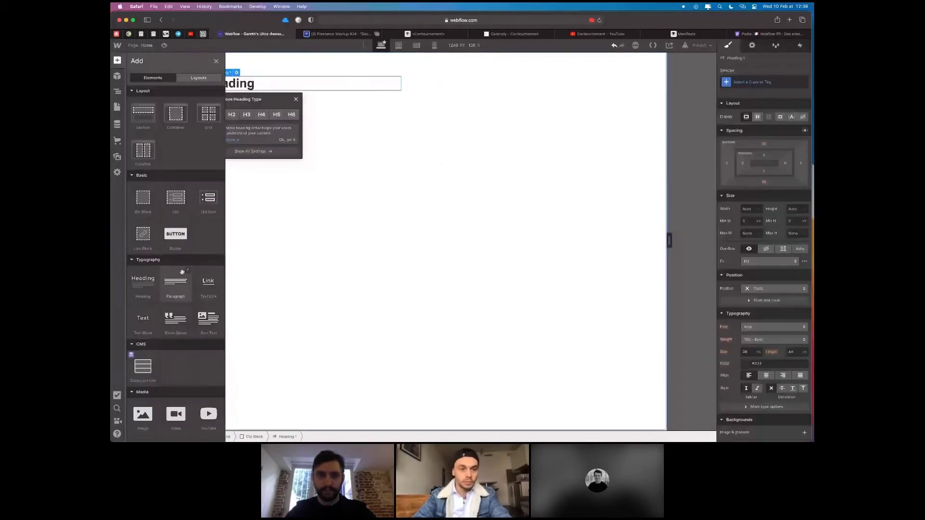
Add a paragraph and a button under the heading in the first div block, and an image inside the second cell's div block
{"action": "left_click_drag", "start_coordinate": [182, 273], "coordinate": [287, 136]}
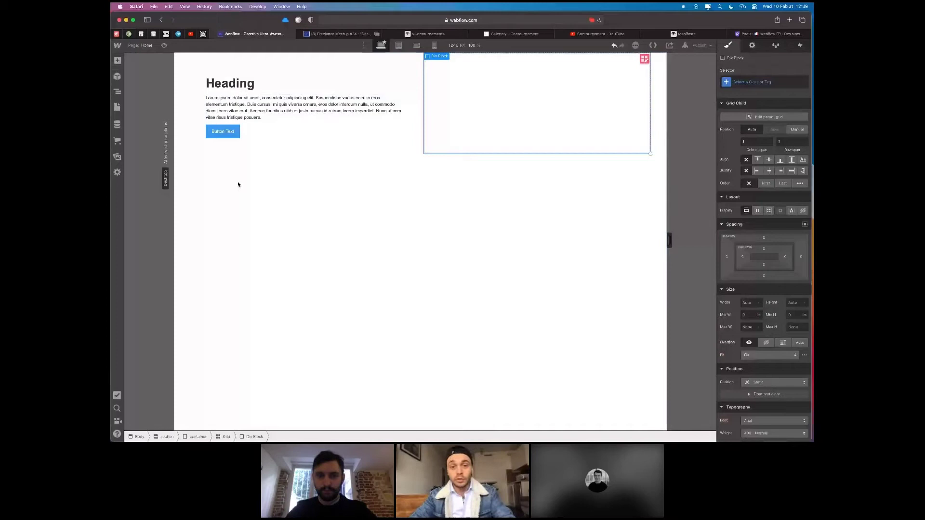
{"action": "key", "text": "a"}
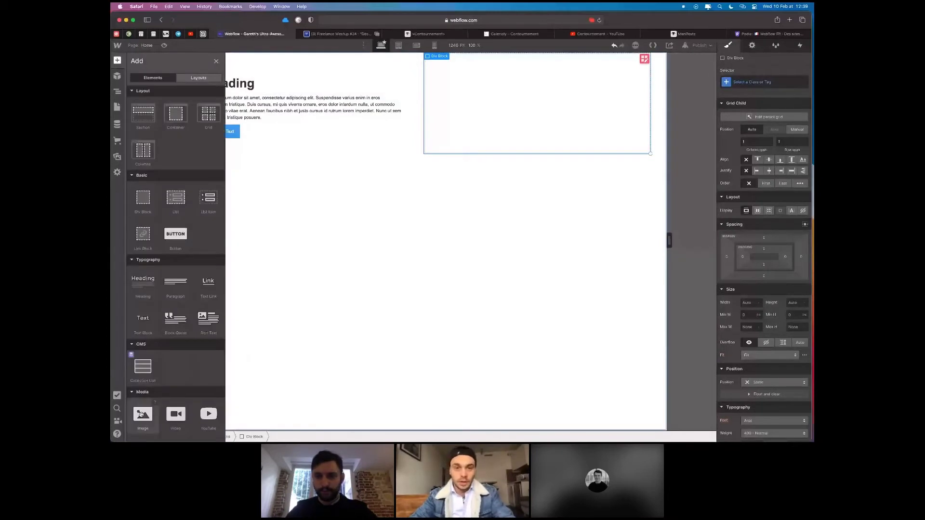
{"action": "left_click_drag", "start_coordinate": [141, 414], "coordinate": [480, 147]}
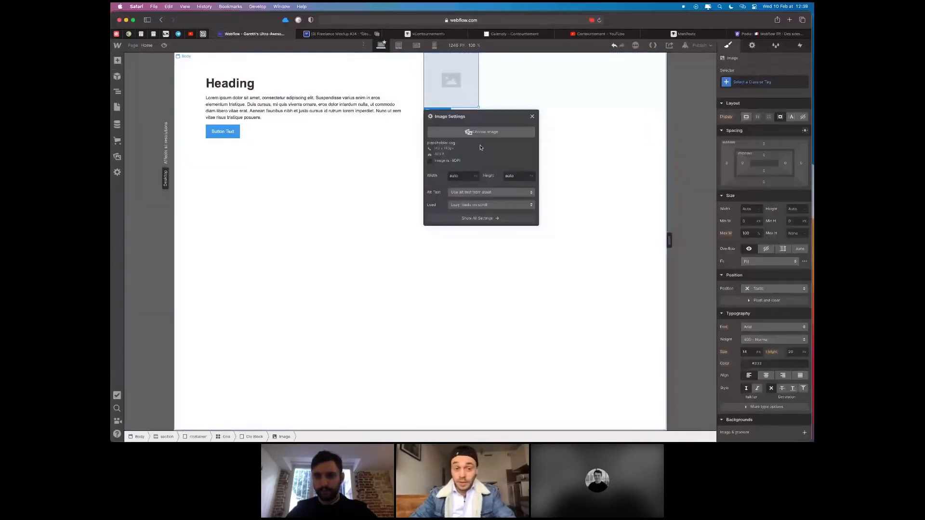
{"action": "key", "text": "Up"}
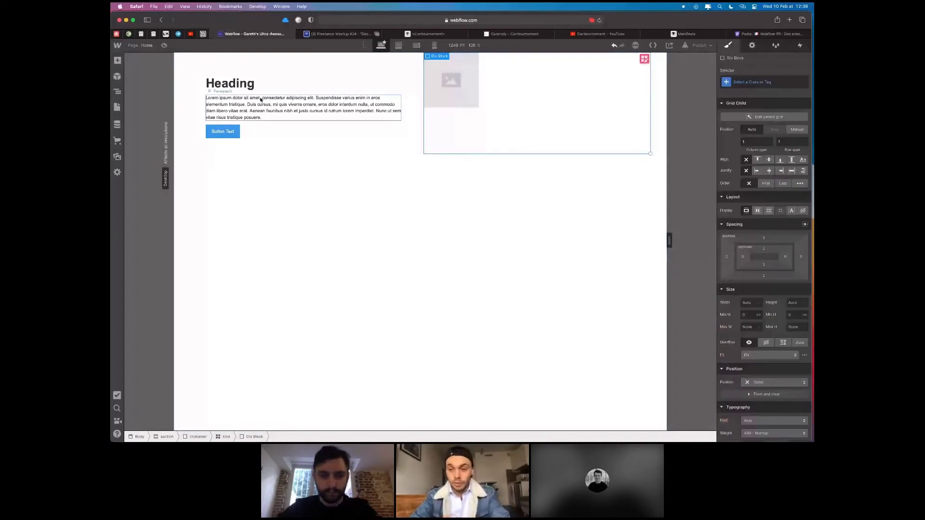
Open the CSS Preview and examine the styles of the padded div block in the first grid cell
{"action": "left_click", "coordinate": [250, 85]}
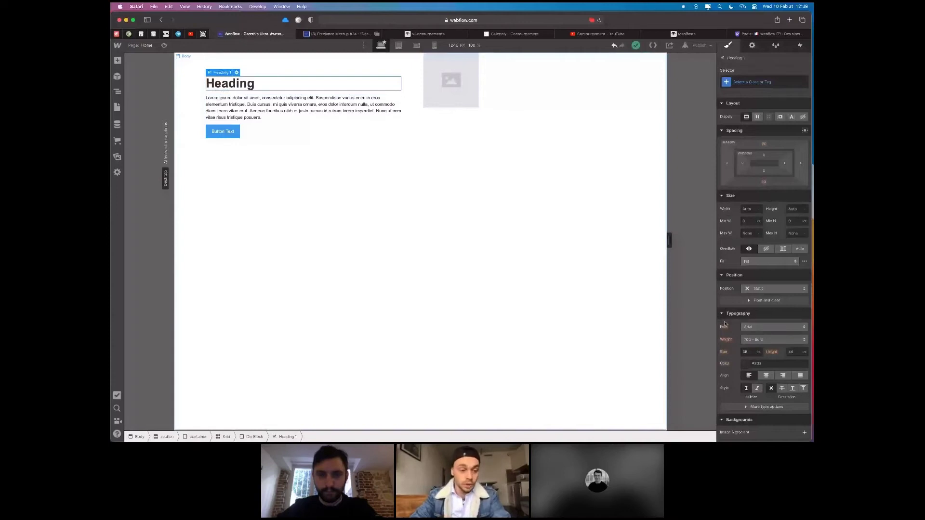
{"action": "left_click", "coordinate": [118, 434]}
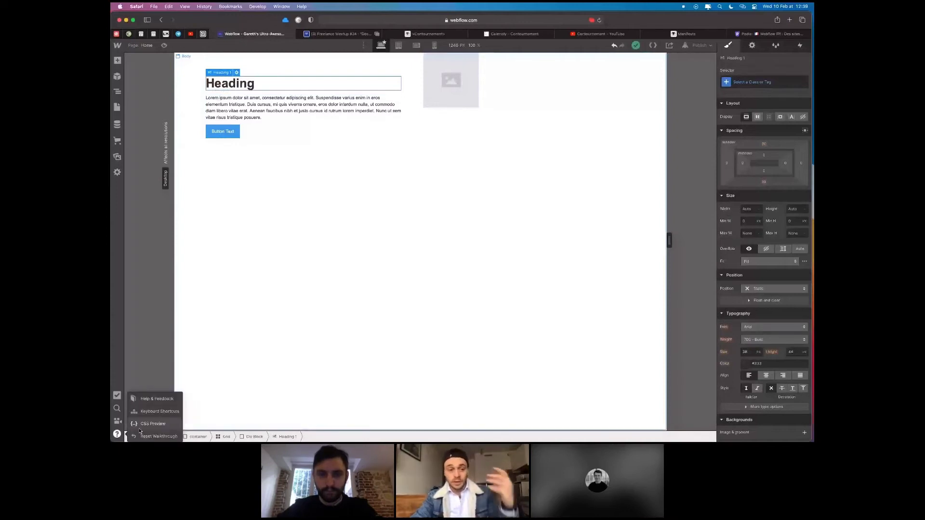
{"action": "left_click", "coordinate": [140, 427]}
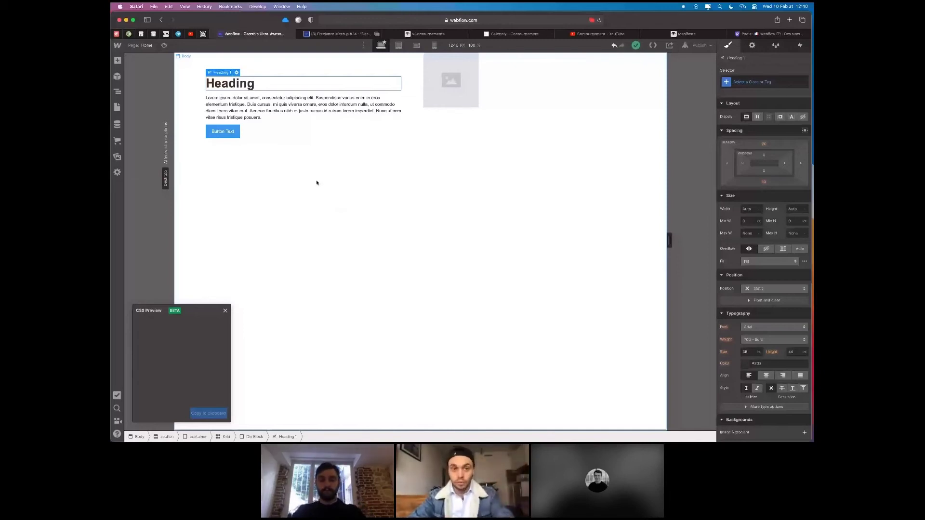
{"action": "left_click", "coordinate": [316, 127]}
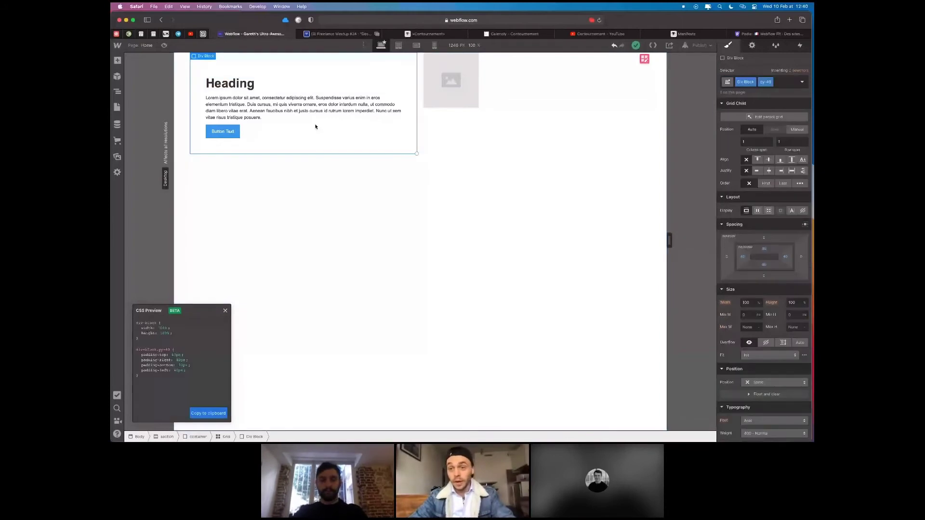
Give the heading the class "Heading" and set its font size to 45 px
{"action": "left_click", "coordinate": [232, 83]}
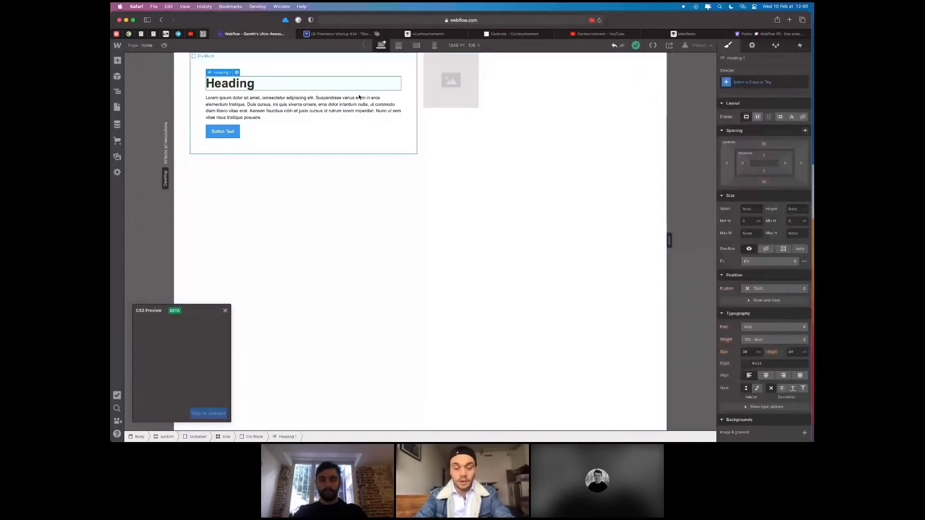
{"action": "left_click", "coordinate": [746, 81]}
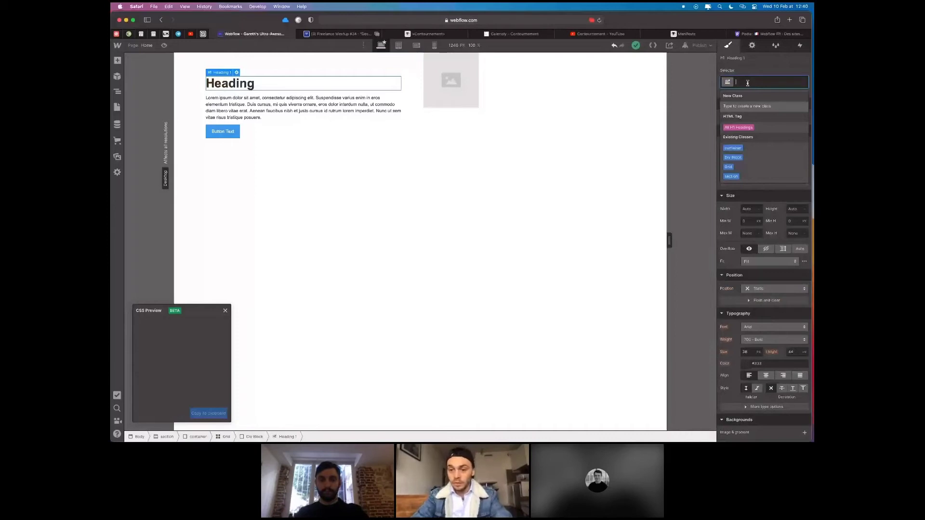
{"action": "type", "text": "Heading"}
{"action": "key", "text": "Return"}
{"action": "left_click", "coordinate": [749, 353]}
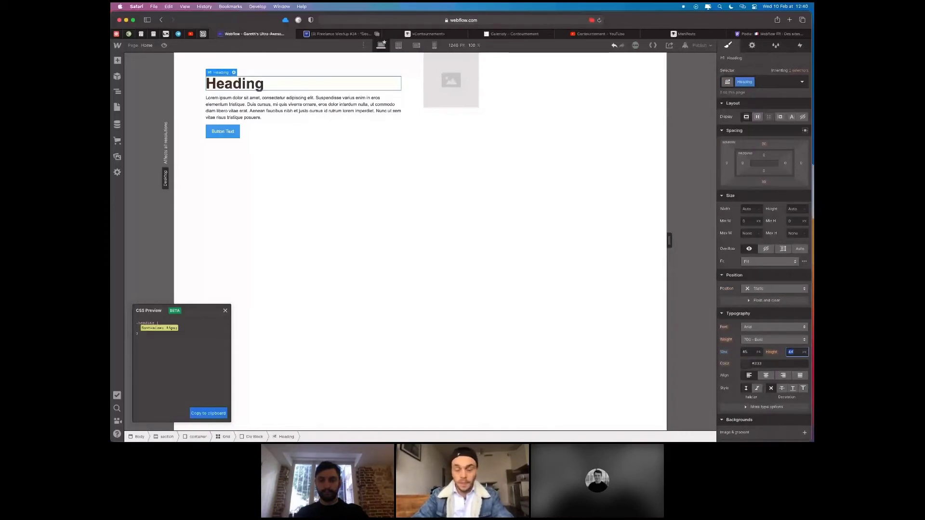
Slightly round the corners of the button below the paragraph and change its background color to black
{"action": "left_click", "coordinate": [223, 131]}
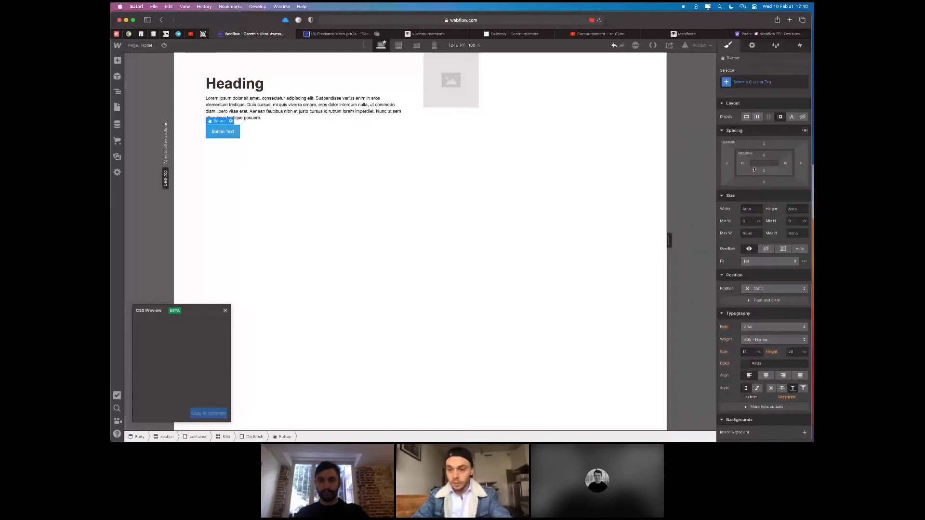
{"action": "scroll", "coordinate": [796, 278], "scroll_direction": "down", "scroll_amount": 5}
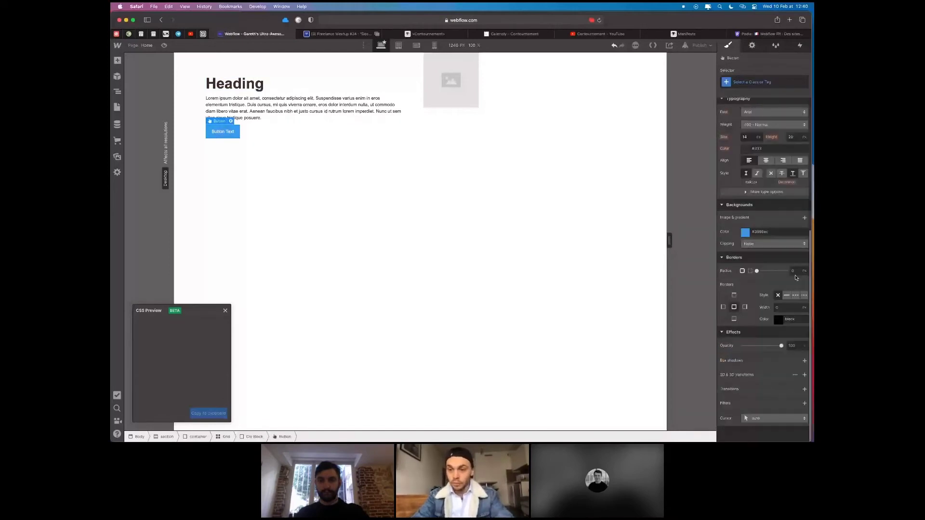
{"action": "left_click", "coordinate": [745, 232]}
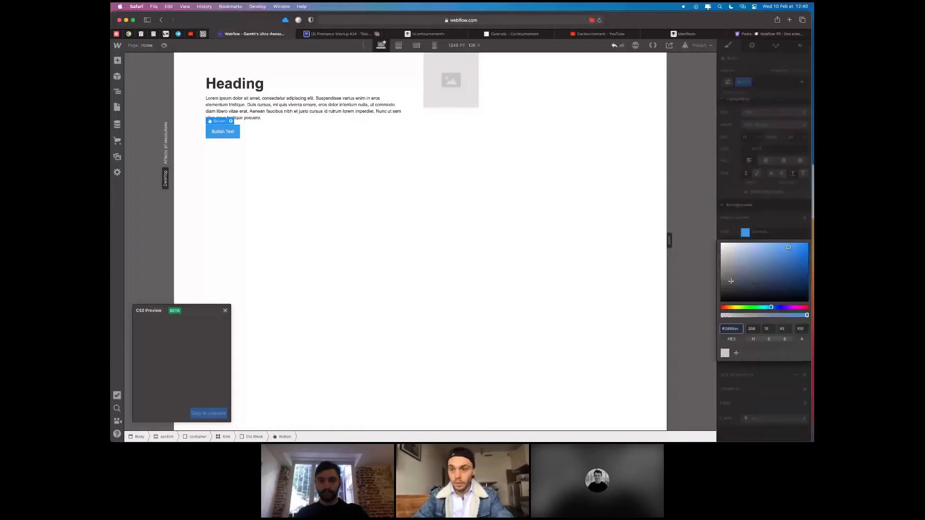
{"action": "left_click_drag", "start_coordinate": [731, 281], "coordinate": [720, 301]}
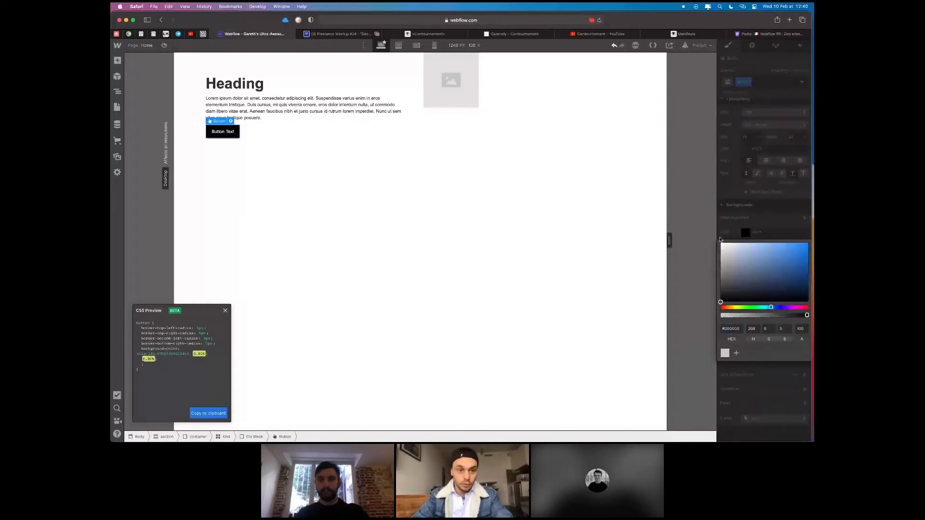
{"action": "left_click", "coordinate": [720, 240]}
Increase the button's padding equally on its two sides and equally above and below its text
{"action": "scroll", "coordinate": [720, 240], "scroll_direction": "up", "scroll_amount": 5}
{"action": "left_click_drag", "start_coordinate": [746, 166], "coordinate": [746, 163]}
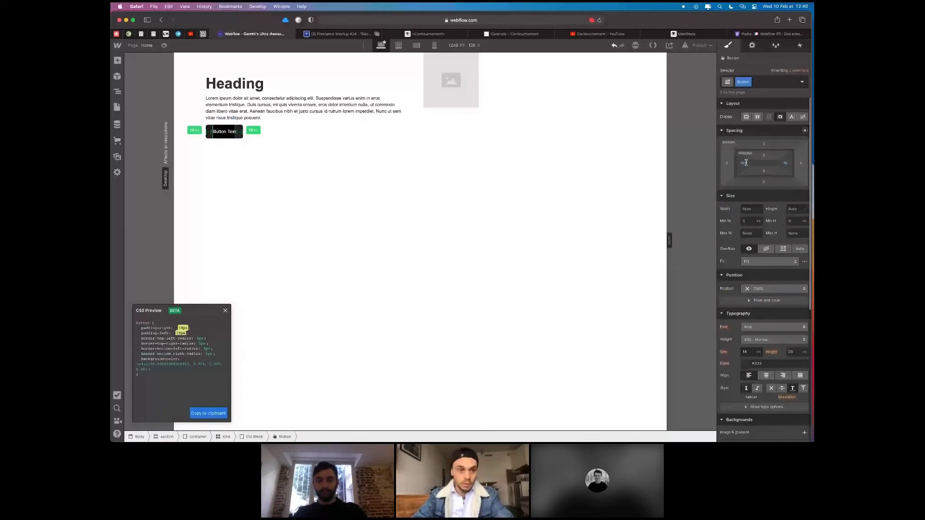
{"action": "left_click_drag", "start_coordinate": [746, 163], "coordinate": [745, 160]}
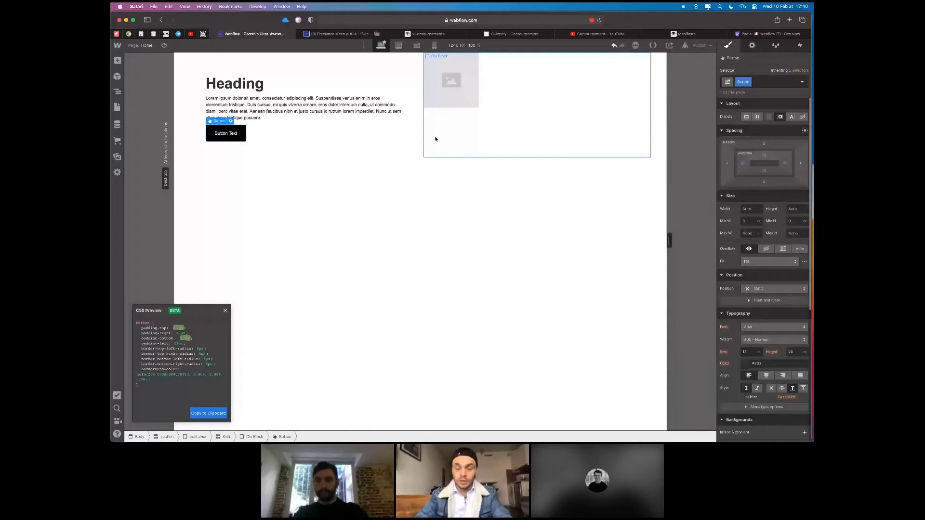
Give the container around the grid the combo class "py-90" with 90 px of top and bottom padding
{"action": "left_click", "coordinate": [435, 139]}
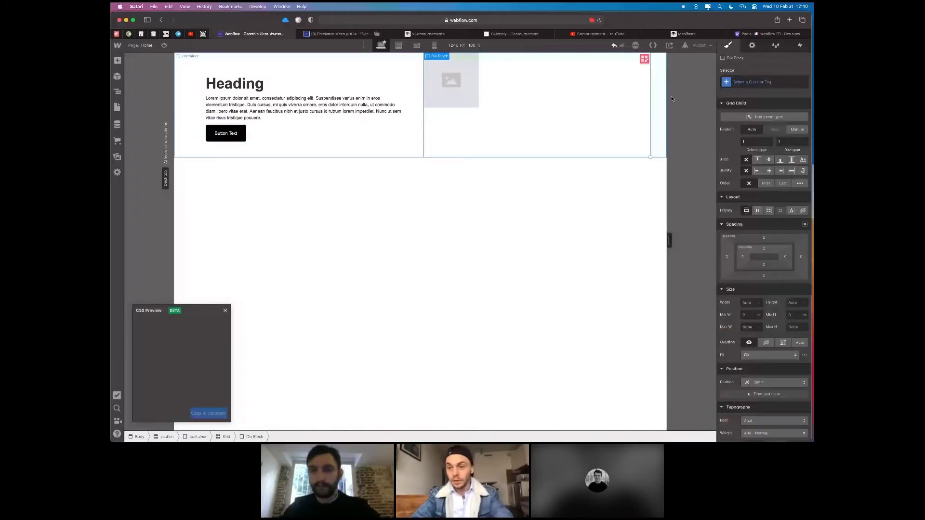
{"action": "left_click", "coordinate": [660, 100]}
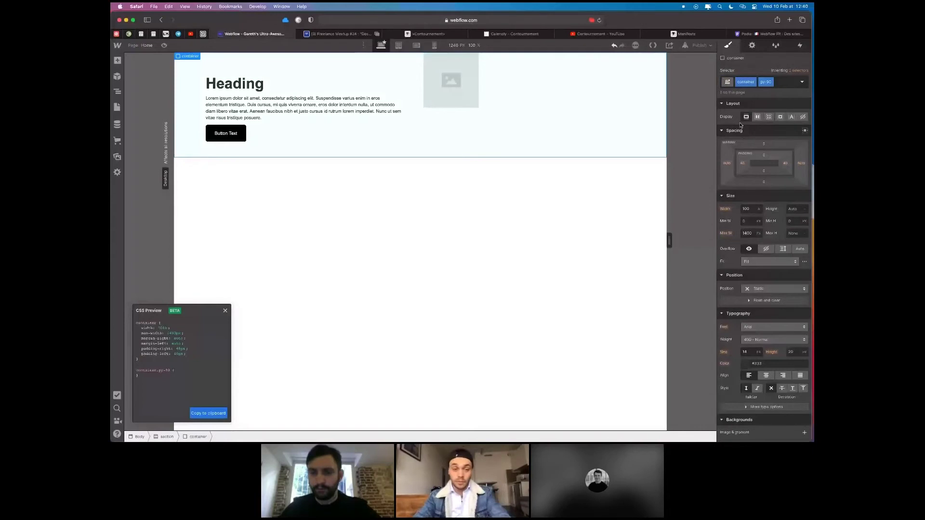
{"action": "key", "text": "super+z"}
Upload alex-tXYp4Zx7kSU-unsplash.jpg from the desktop and use it in the second cell's image placeholder
{"action": "left_click", "coordinate": [552, 157]}
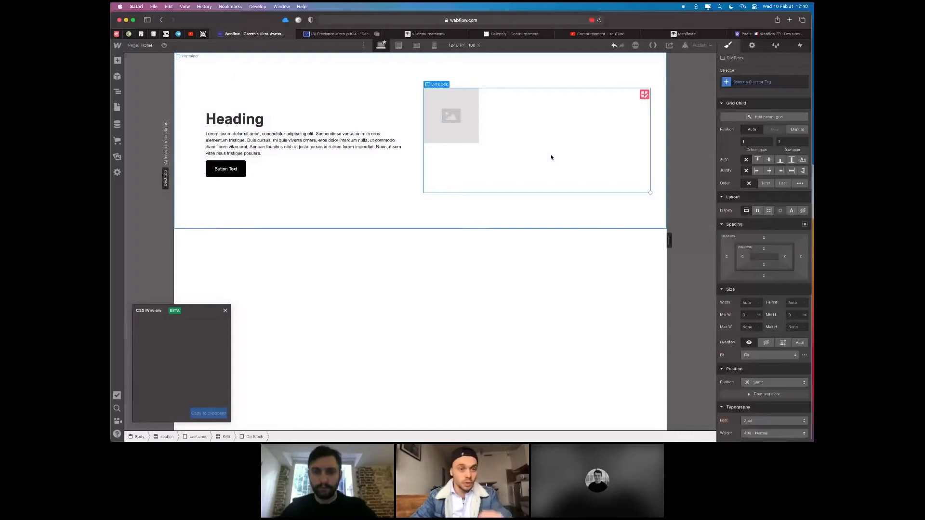
{"action": "double_click", "coordinate": [451, 116]}
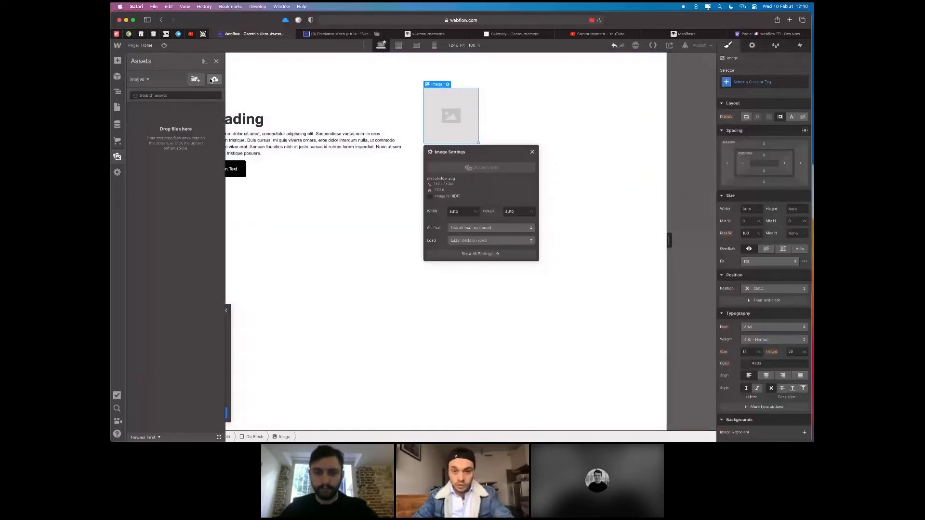
{"action": "left_click", "coordinate": [212, 80]}
{"action": "left_click", "coordinate": [413, 177]}
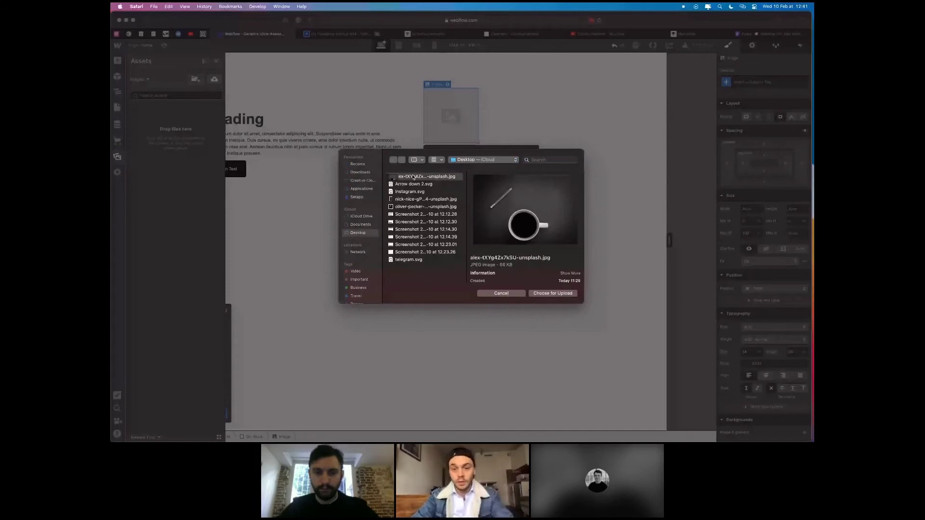
{"action": "double_click", "coordinate": [414, 178]}
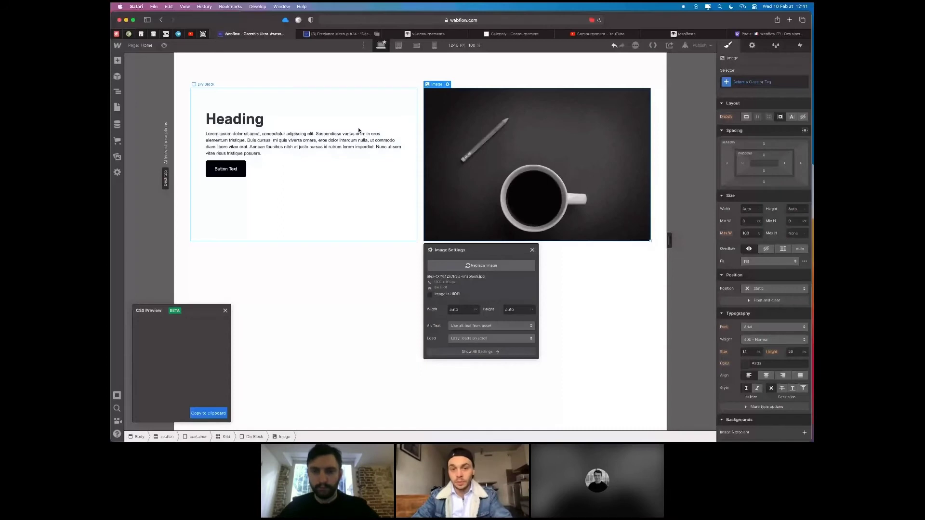
Delete the coffee cup image from the second cell, keeping its div block
{"action": "left_click", "coordinate": [359, 132]}
{"action": "left_click", "coordinate": [377, 194]}
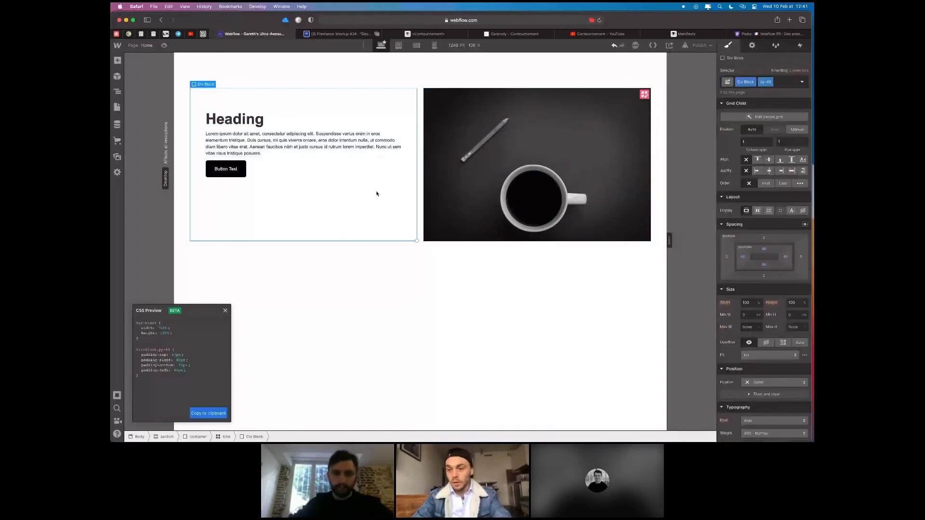
{"action": "left_click", "coordinate": [635, 103]}
{"action": "key", "text": "BackSpace"}
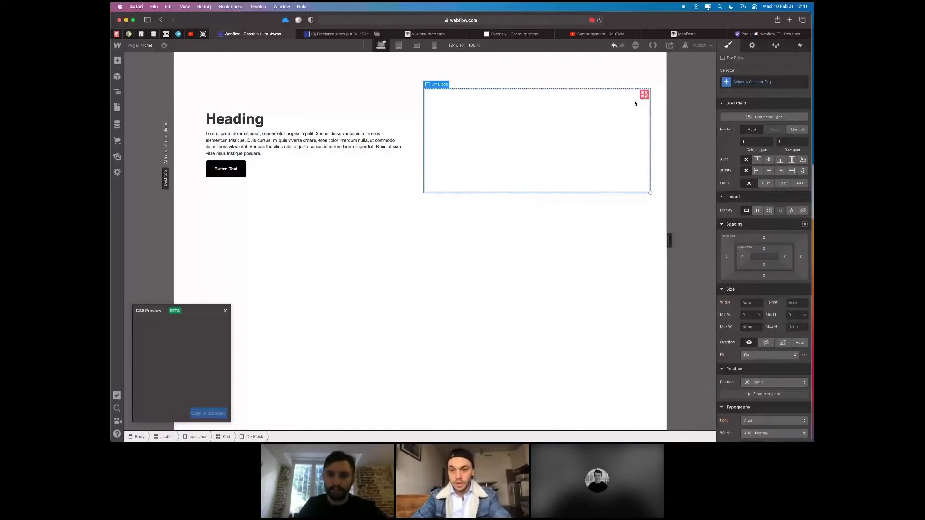
Set the second cell's div block to a maximum height of 450 px and apply the coffee photo as a centred cover background
{"action": "left_click", "coordinate": [797, 327]}
{"action": "type", "text": "450"}
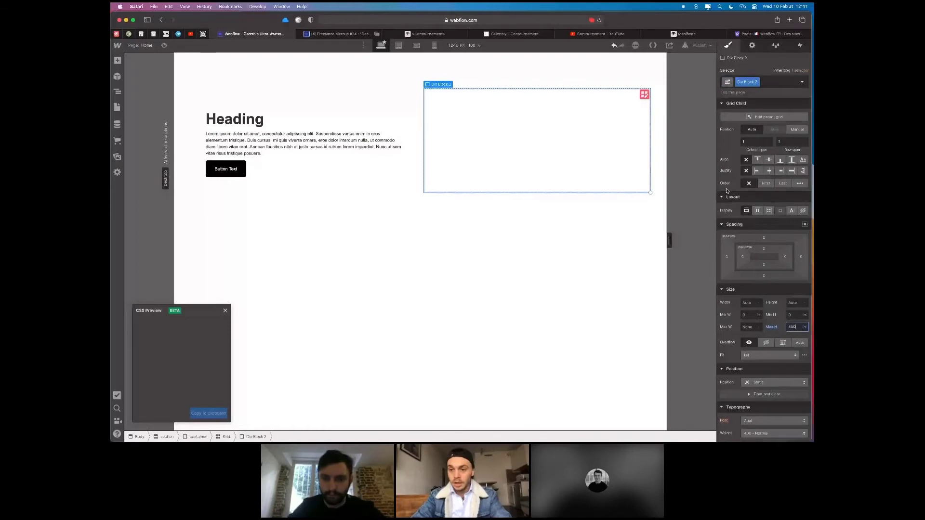
{"action": "scroll", "coordinate": [756, 299], "scroll_direction": "down", "scroll_amount": 10}
{"action": "scroll", "coordinate": [756, 237], "scroll_direction": "up", "scroll_amount": 1}
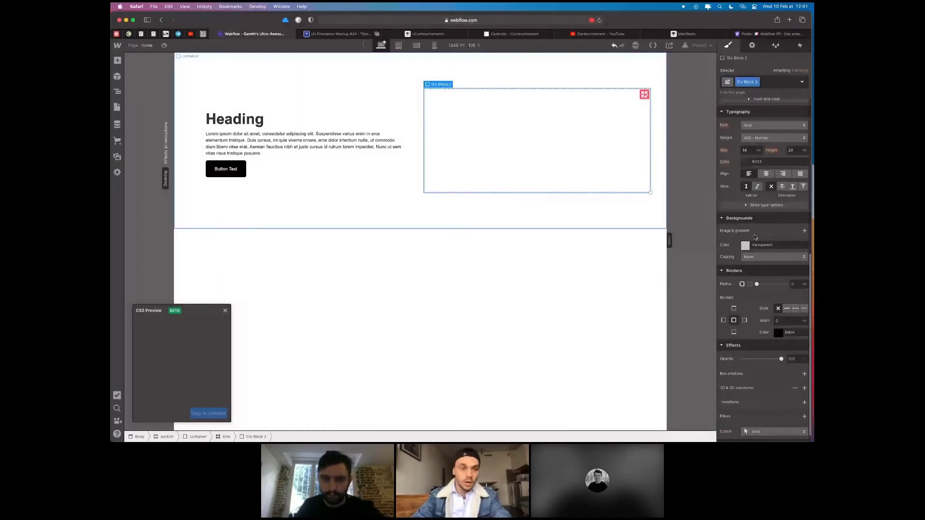
{"action": "left_click", "coordinate": [804, 231]}
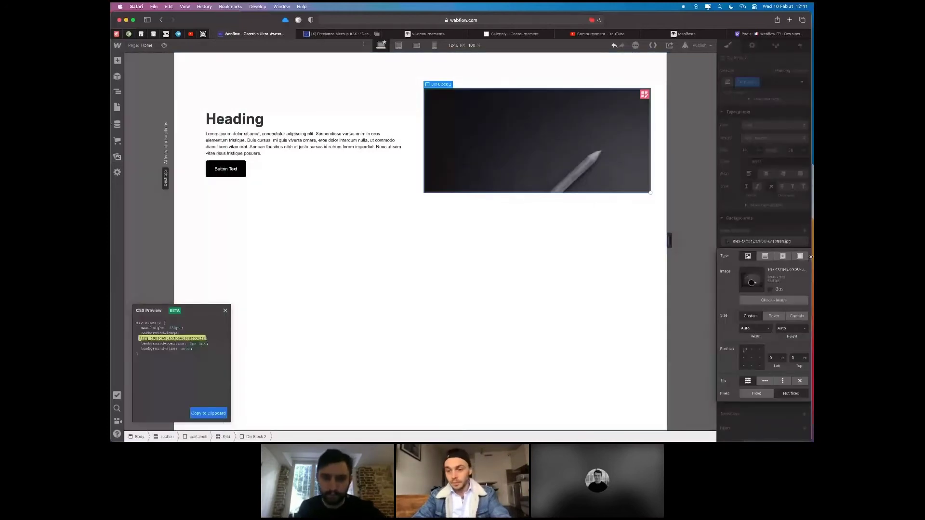
{"action": "left_click", "coordinate": [751, 358]}
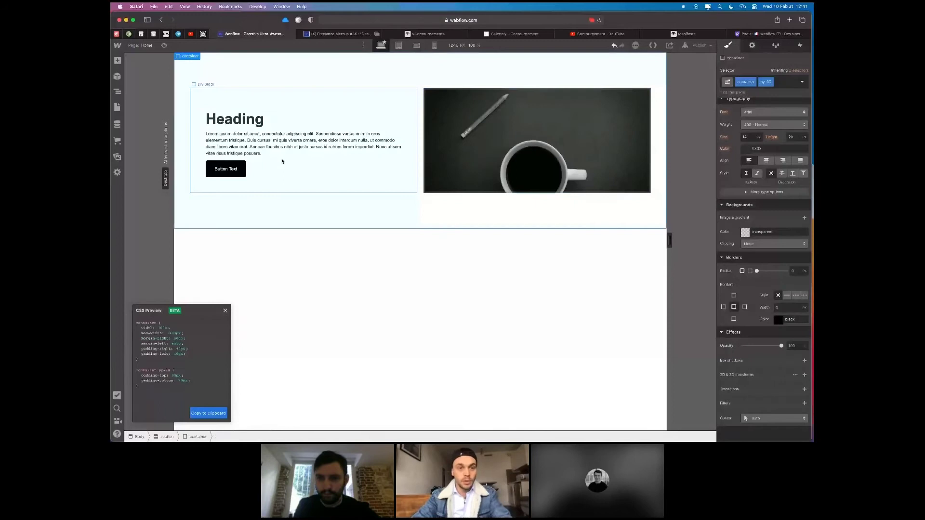
Create a CMS collection from the Blog Posts template and fill it with 20 sample items
{"action": "key", "text": "c"}
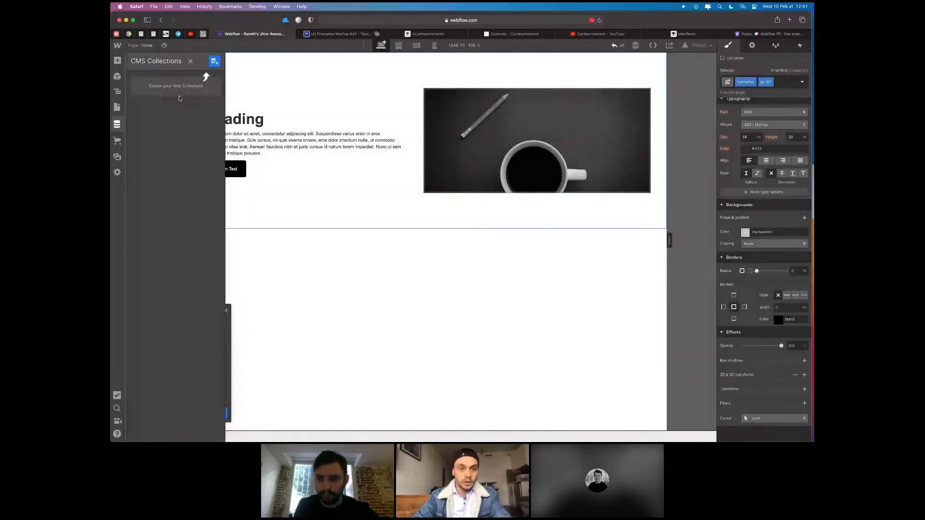
{"action": "left_click", "coordinate": [178, 92]}
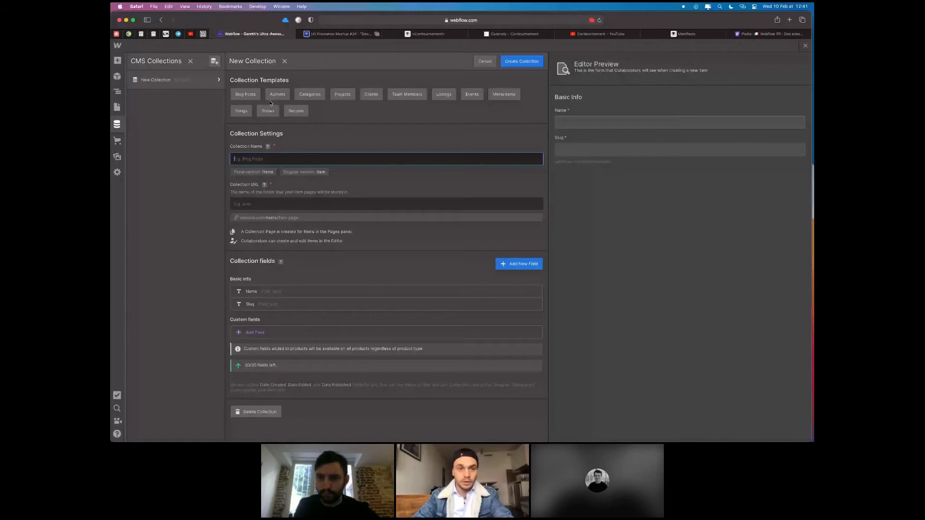
{"action": "left_click", "coordinate": [249, 96]}
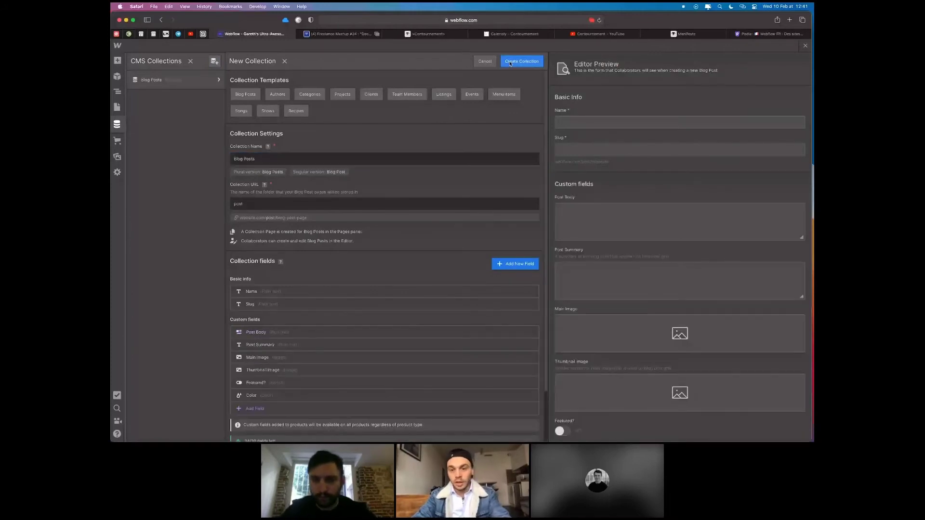
{"action": "left_click", "coordinate": [510, 62]}
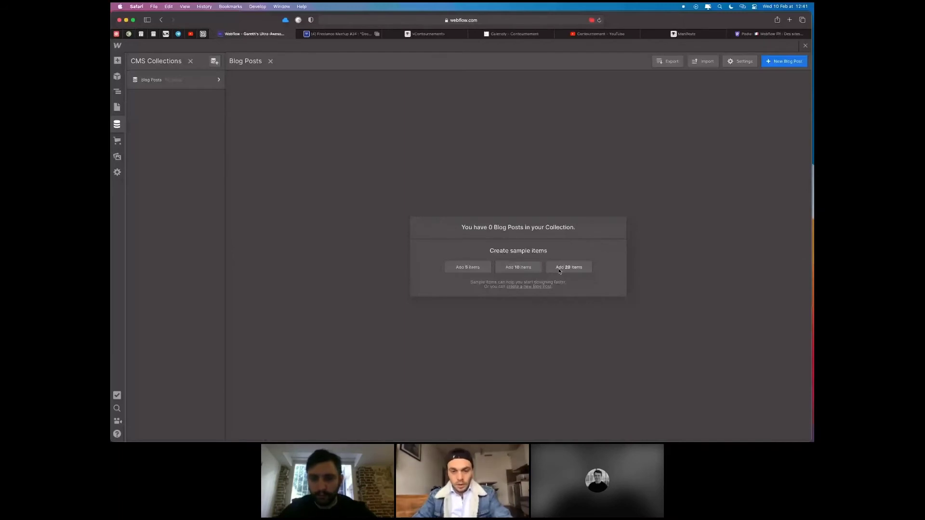
{"action": "left_click", "coordinate": [559, 270]}
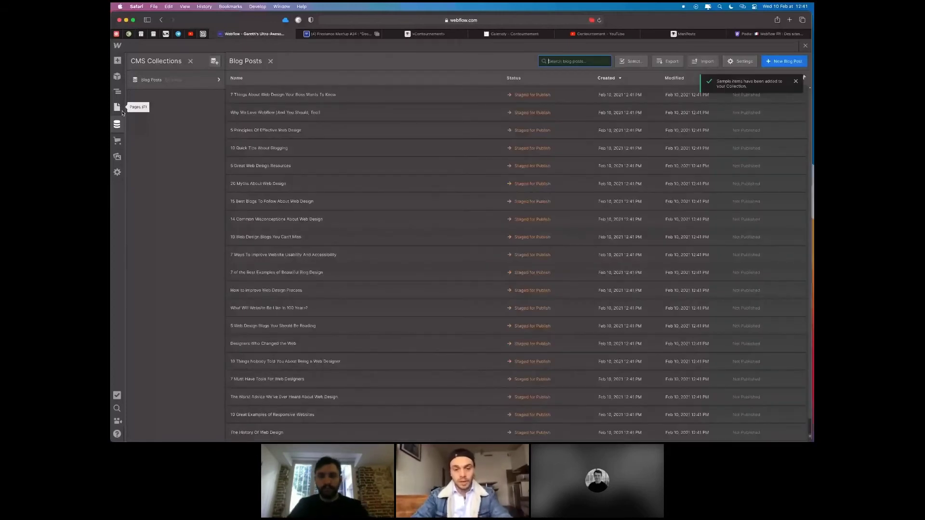
{"action": "key", "text": "Escape"}
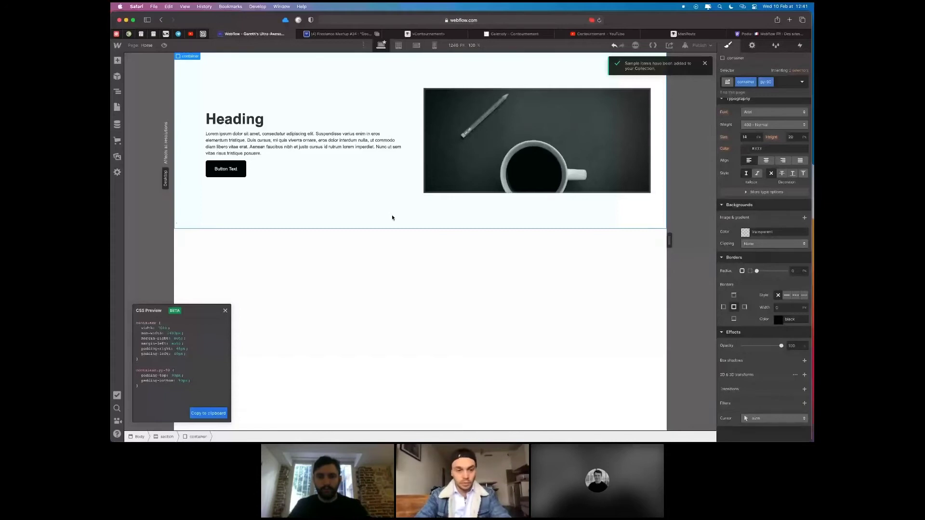
Add a second container with the same classes below the hero container and show the page's element tree
{"action": "left_click", "coordinate": [410, 242]}
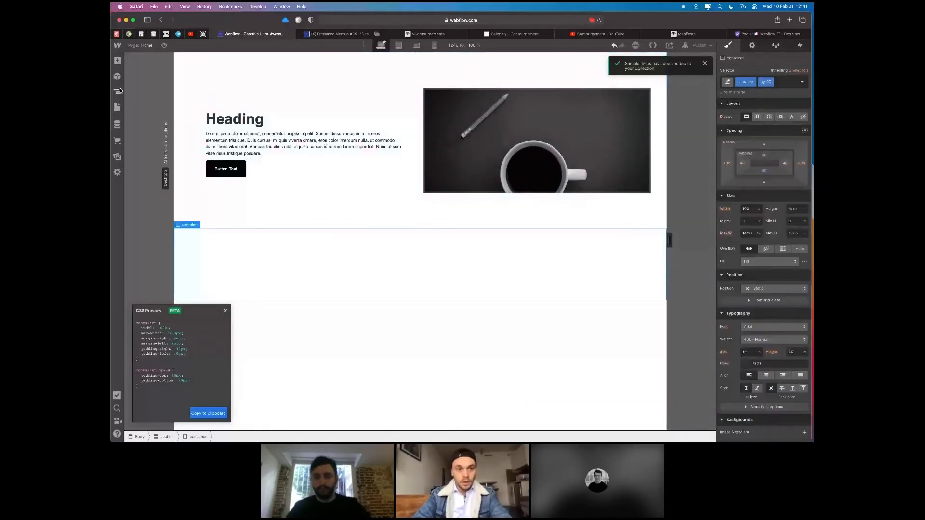
{"action": "left_click", "coordinate": [118, 91]}
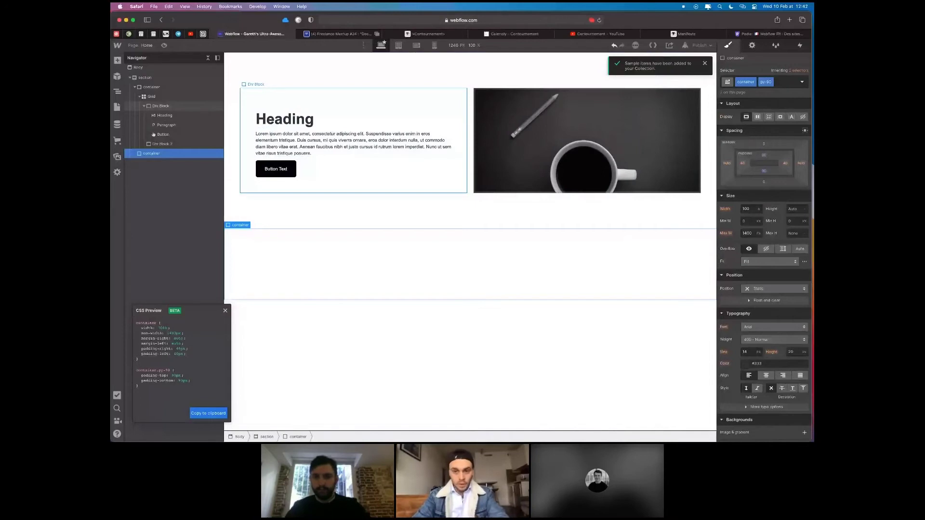
{"action": "key", "text": "super+v"}
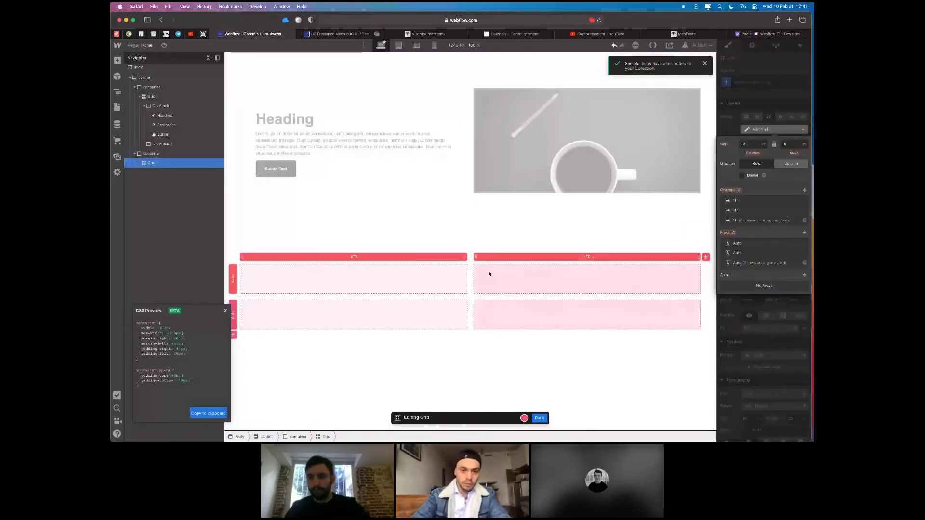
{"action": "key", "text": "Escape"}
{"action": "key", "text": "Delete"}
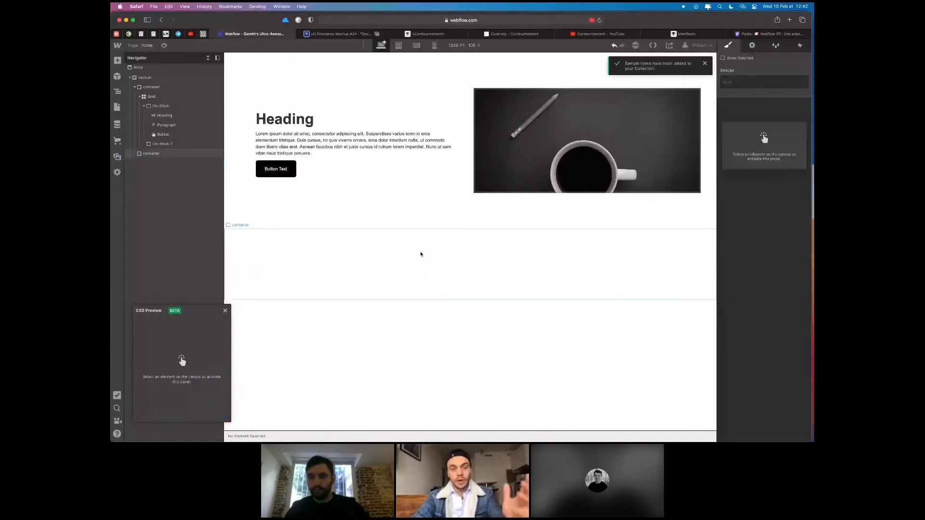
Add a Collection List inside the second container and set its source to Blog Posts
{"action": "left_click", "coordinate": [421, 255]}
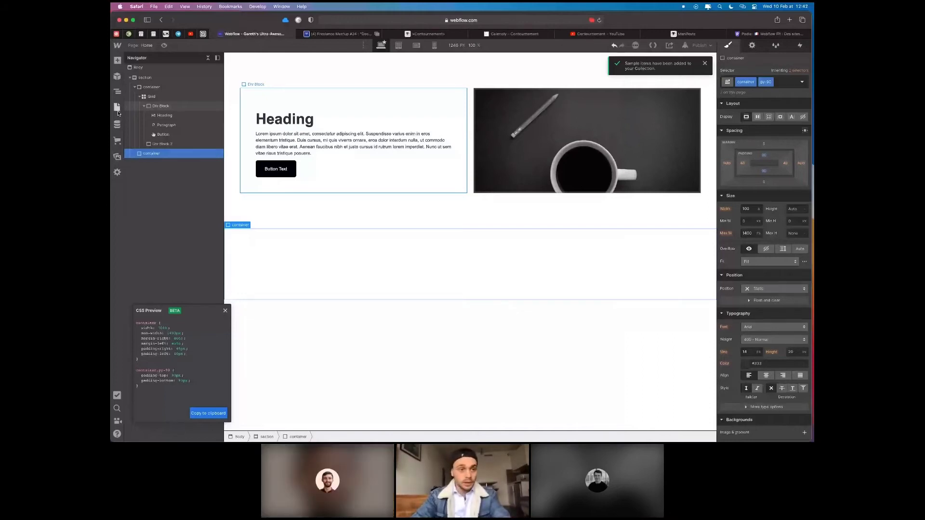
{"action": "left_click", "coordinate": [117, 108]}
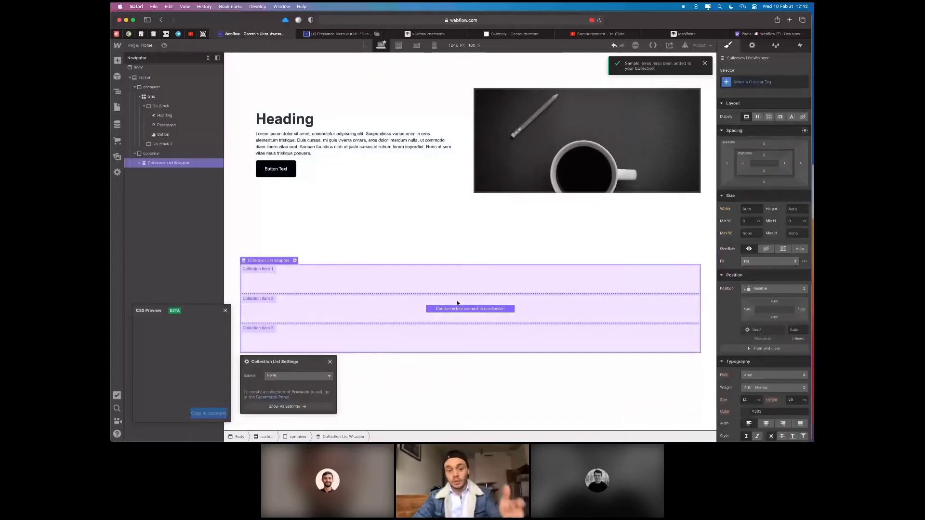
{"action": "left_click", "coordinate": [302, 377]}
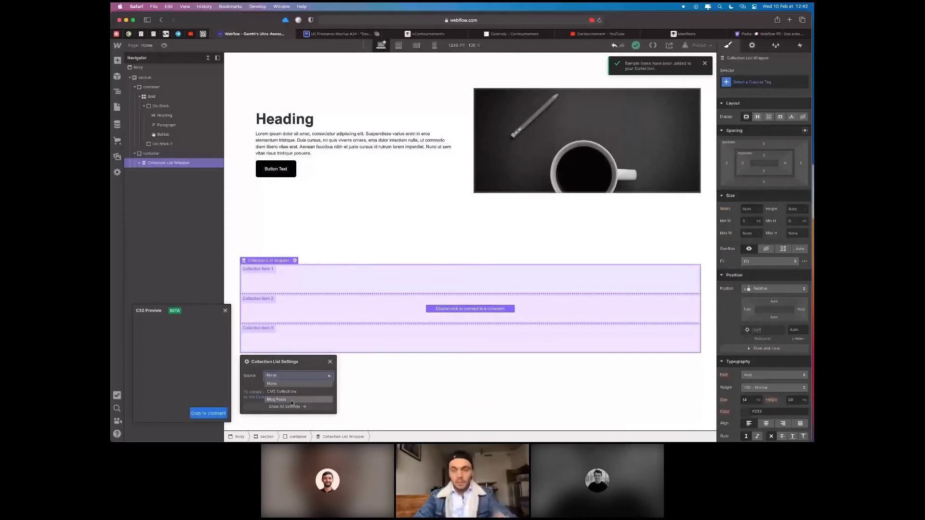
{"action": "left_click", "coordinate": [291, 400]}
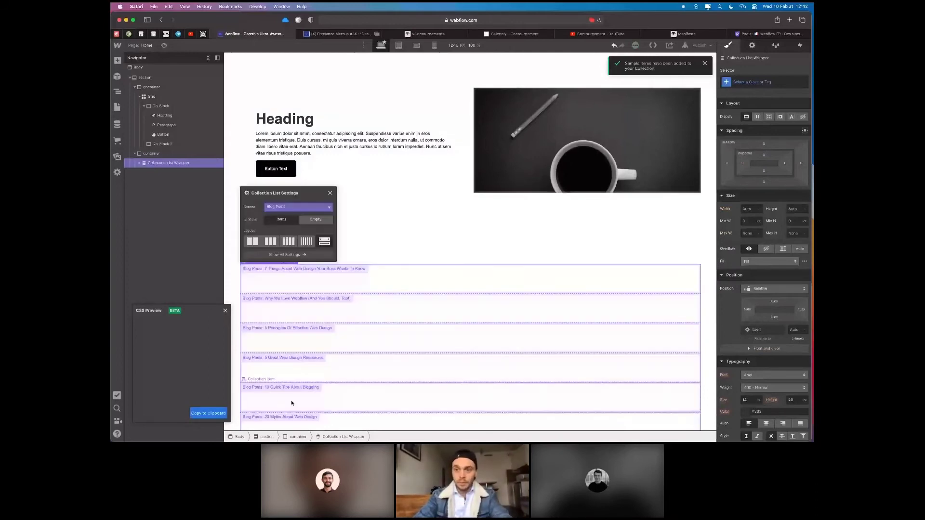
Assign a new class named busi to the collection list wrapper
{"action": "left_click", "coordinate": [753, 45]}
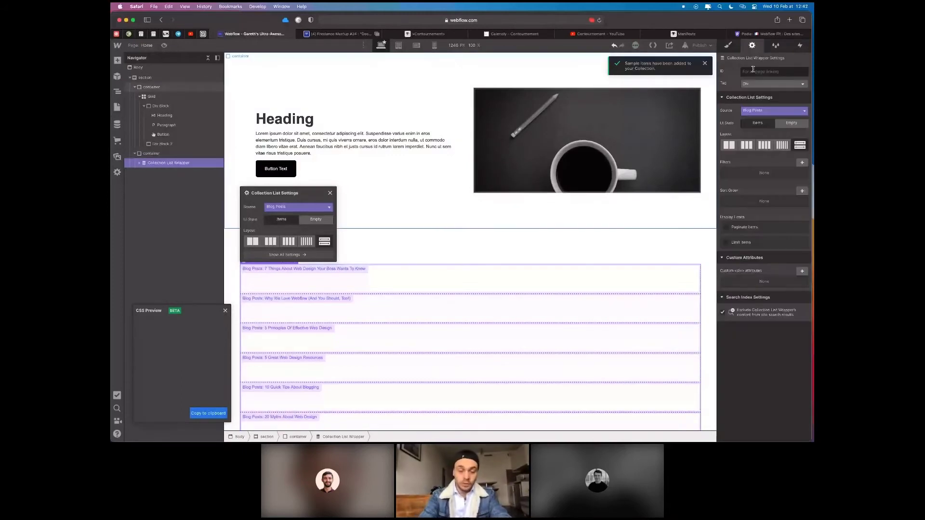
{"action": "key", "text": "s"}
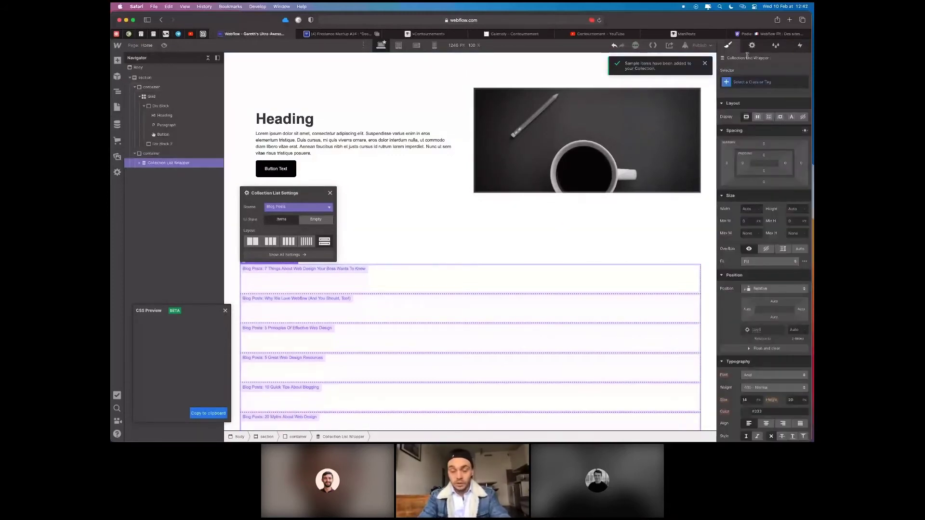
{"action": "left_click", "coordinate": [750, 82]}
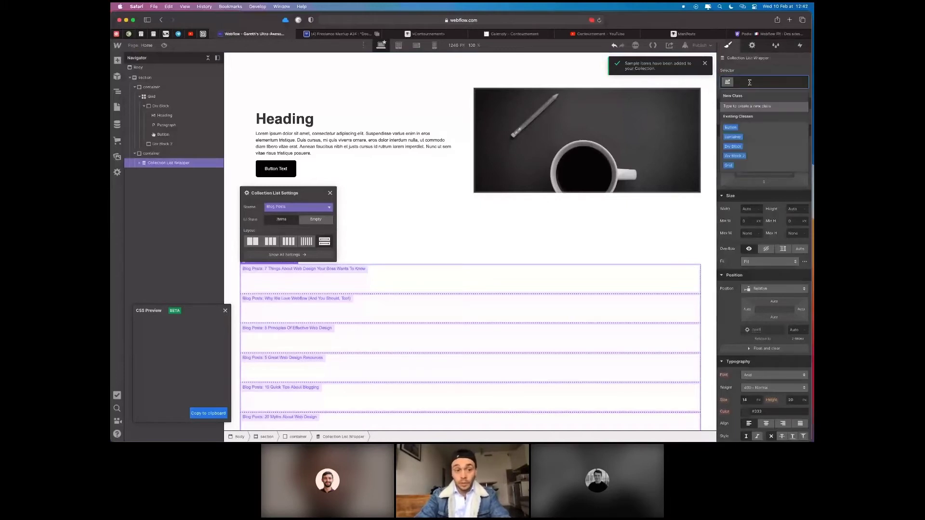
{"action": "type", "text": "busi"}
{"action": "key", "text": "Return"}
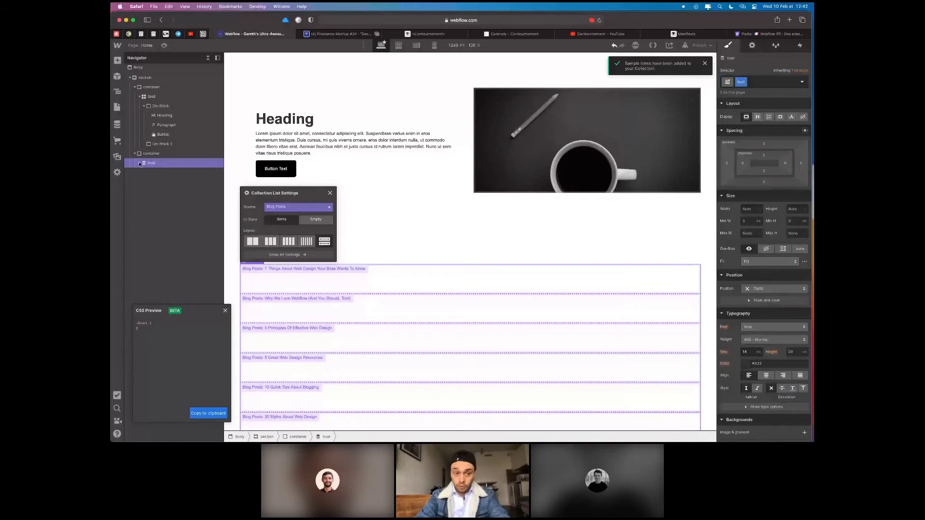
Lay out the inner Collection List as a grid and add a third column
{"action": "left_click", "coordinate": [140, 163]}
{"action": "left_click", "coordinate": [164, 172]}
{"action": "left_click", "coordinate": [143, 172]}
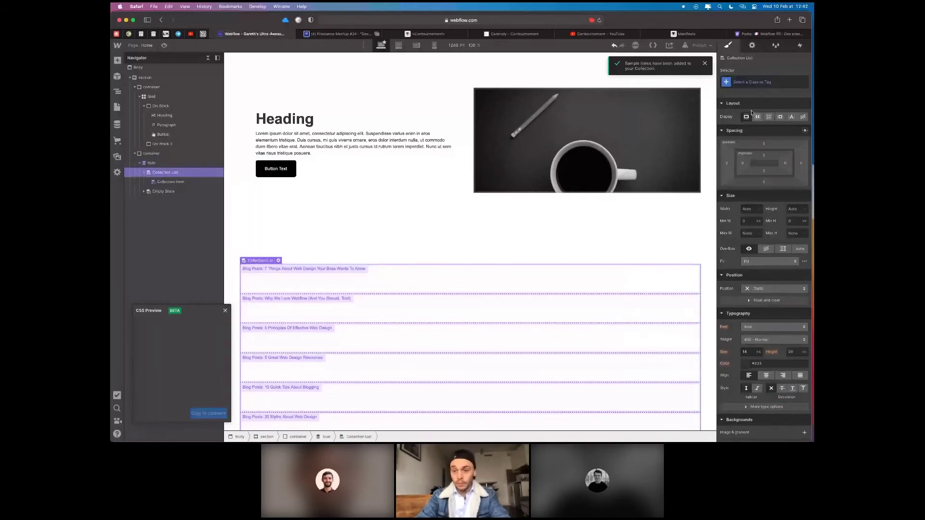
{"action": "left_click", "coordinate": [770, 117]}
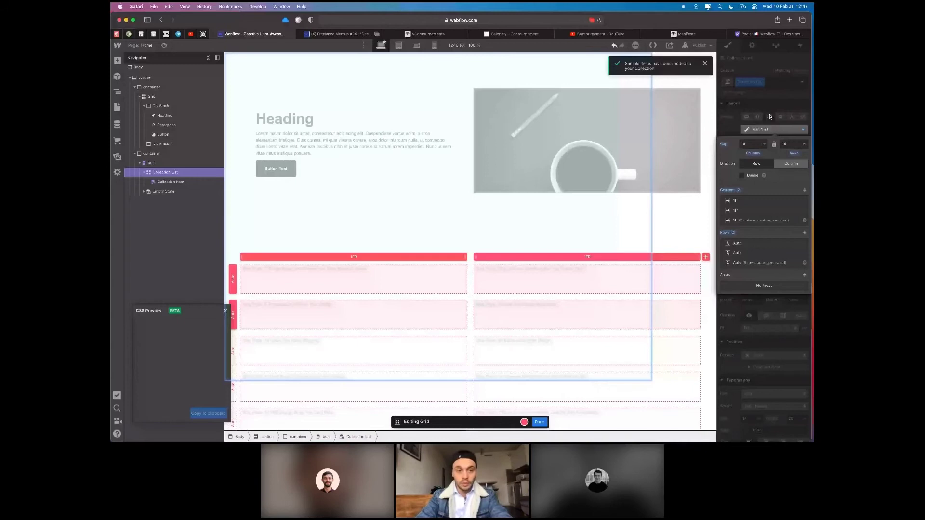
{"action": "left_click", "coordinate": [705, 257]}
{"action": "left_click", "coordinate": [539, 422]}
Insert a div block into the collection item and nest another div block inside it
{"action": "scroll", "coordinate": [344, 197], "scroll_direction": "down", "scroll_amount": 3}
{"action": "left_click", "coordinate": [345, 197]}
{"action": "key", "text": "a"}
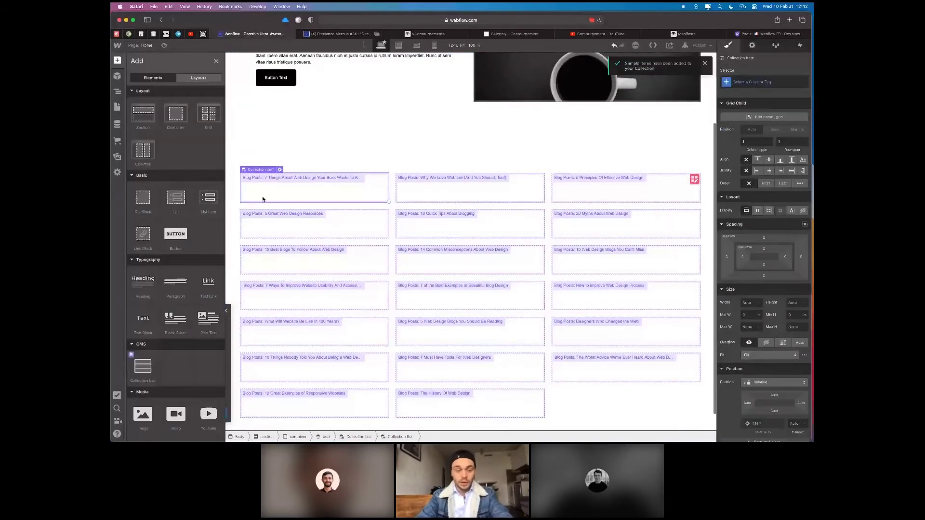
{"action": "scroll", "coordinate": [263, 199], "scroll_direction": "up", "scroll_amount": 1}
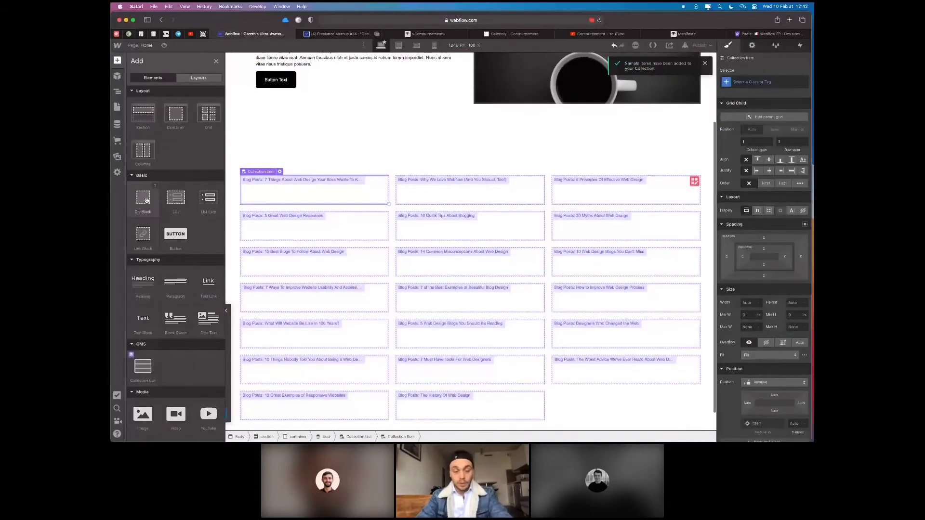
{"action": "left_click_drag", "start_coordinate": [147, 200], "coordinate": [185, 181]}
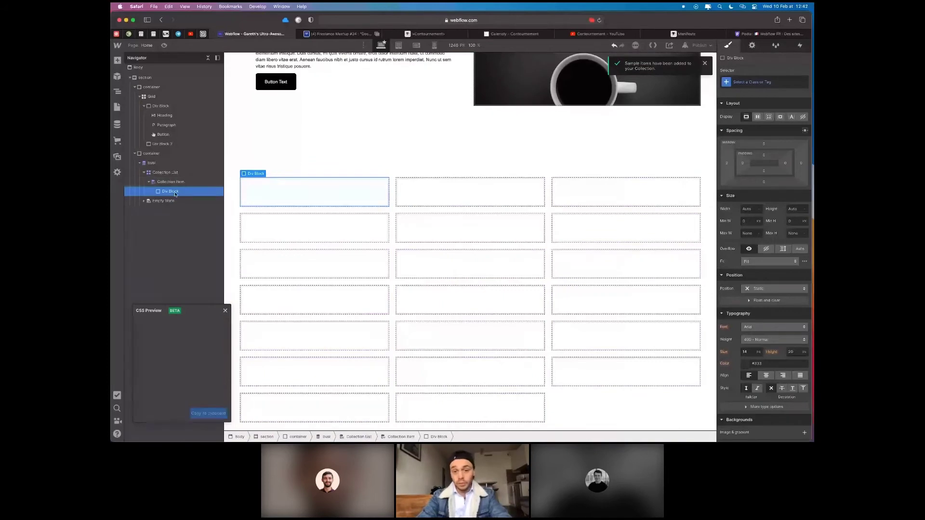
{"action": "key", "text": "super+v"}
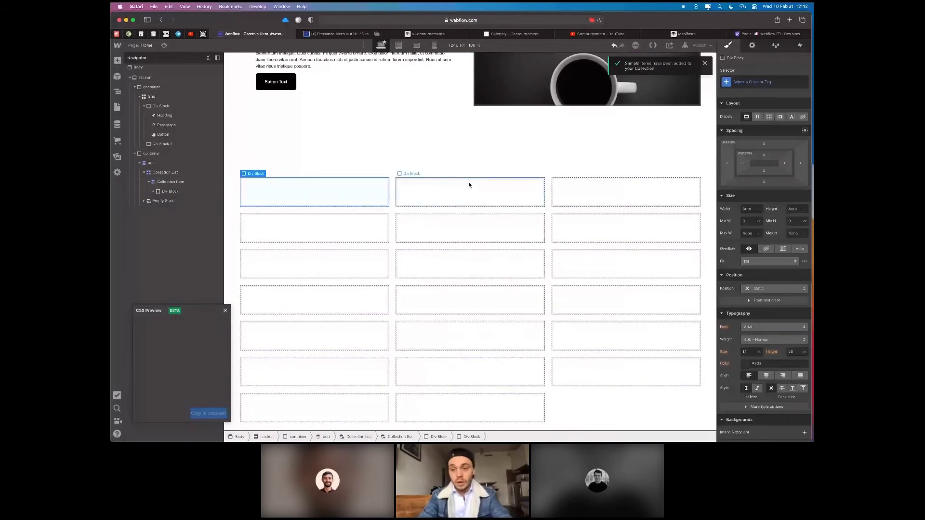
Set the nested div block's height to 150 px
{"action": "left_click", "coordinate": [789, 208]}
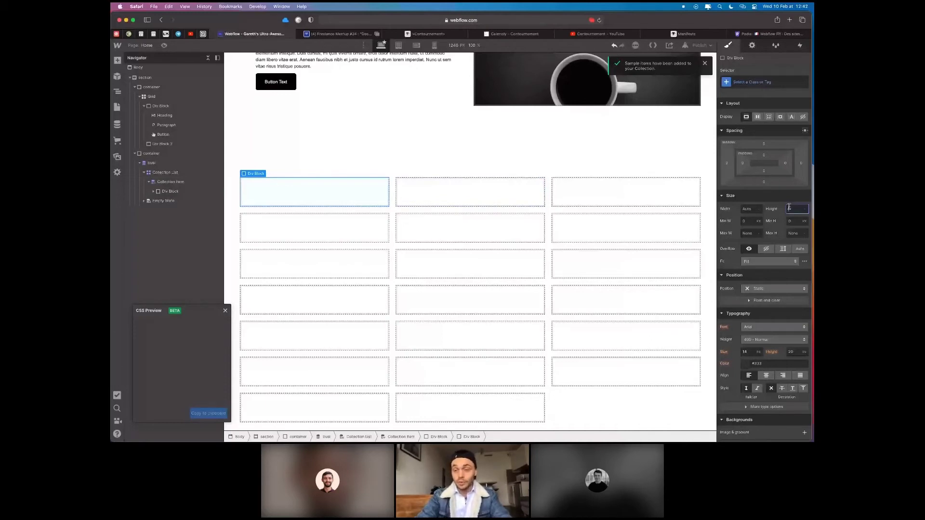
{"action": "type", "text": "250"}
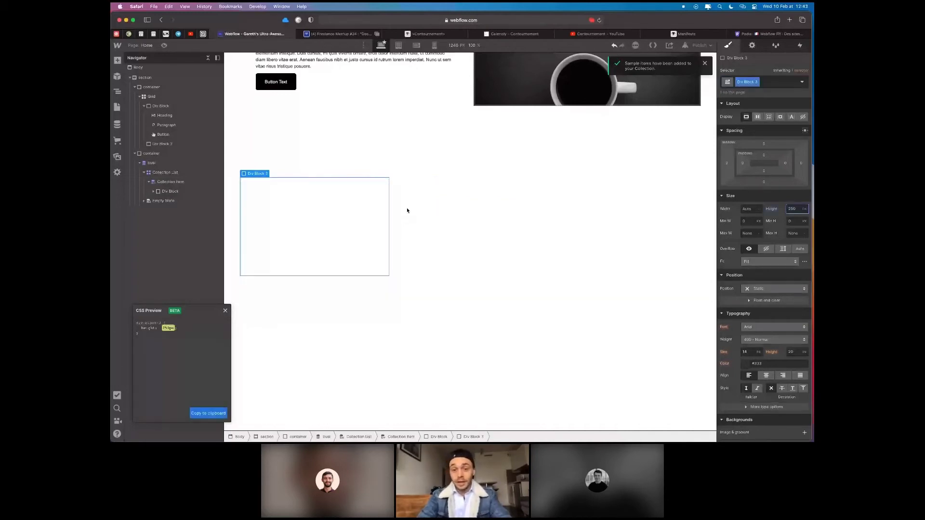
{"action": "key", "text": "Return"}
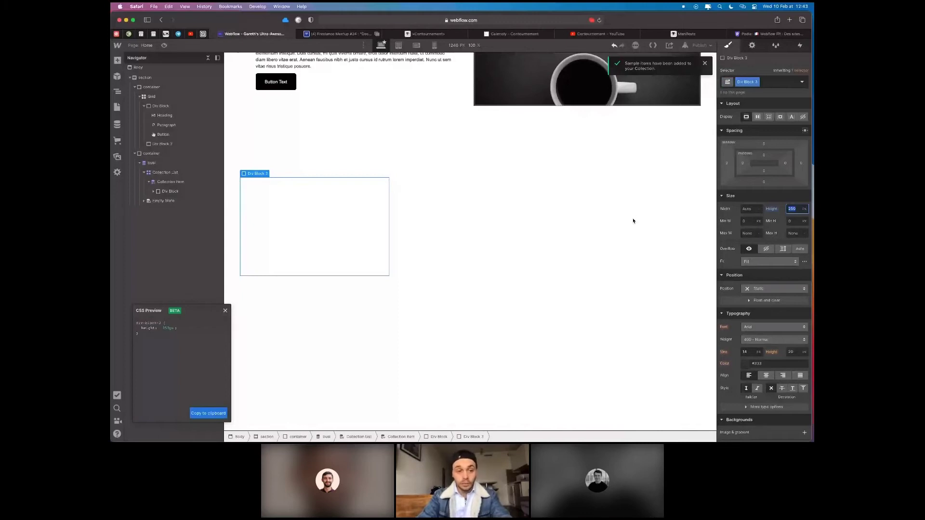
{"action": "key", "text": "super+z"}
Add a second div block inside the outer div block and place an H2 heading in it
{"action": "left_click", "coordinate": [168, 191]}
{"action": "key", "text": "a"}
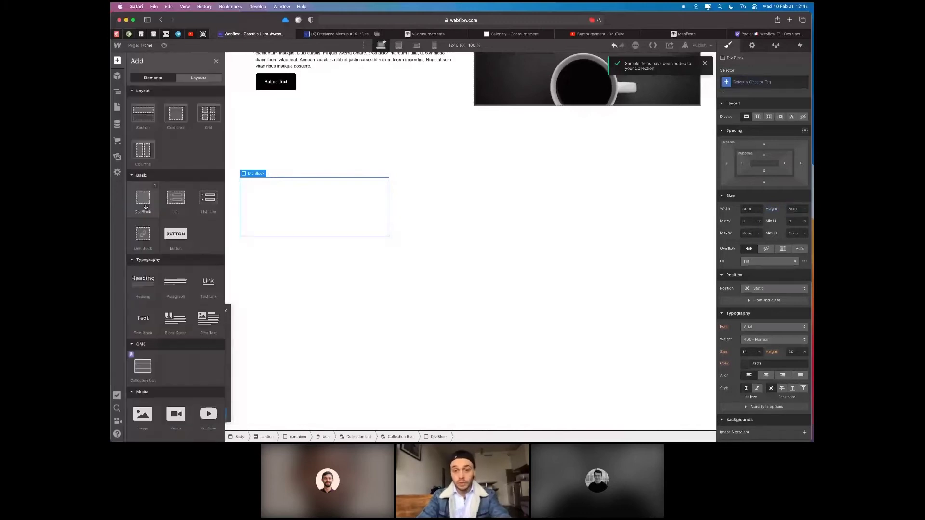
{"action": "left_click", "coordinate": [146, 206]}
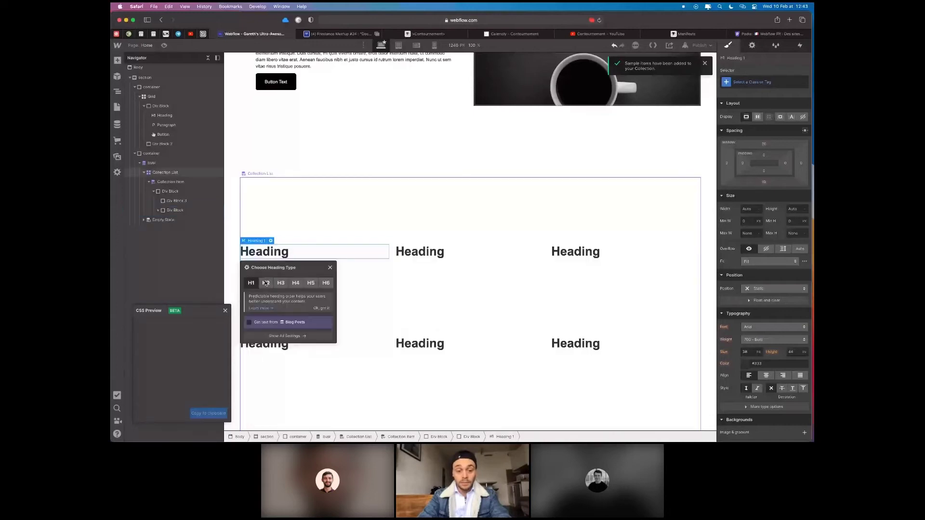
{"action": "left_click", "coordinate": [266, 284]}
{"action": "left_click", "coordinate": [274, 231]}
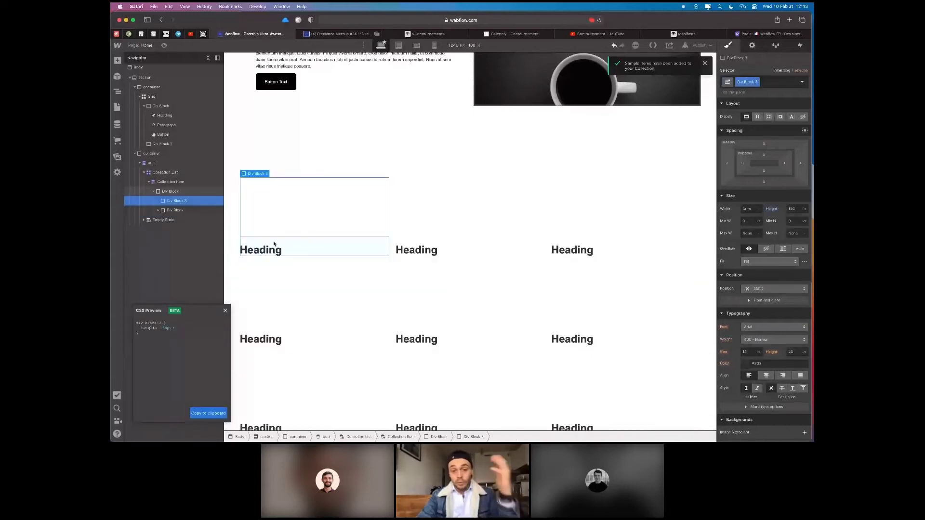
Add a paragraph below the heading and give the div block holding both 20 px of padding on all sides
{"action": "key", "text": "Delete"}
{"action": "key", "text": "a"}
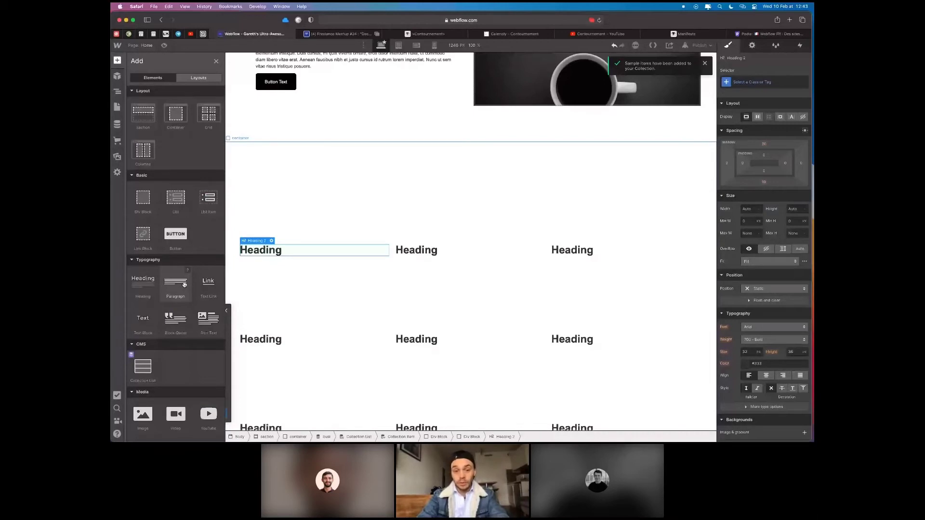
{"action": "left_click_drag", "start_coordinate": [184, 284], "coordinate": [361, 242]}
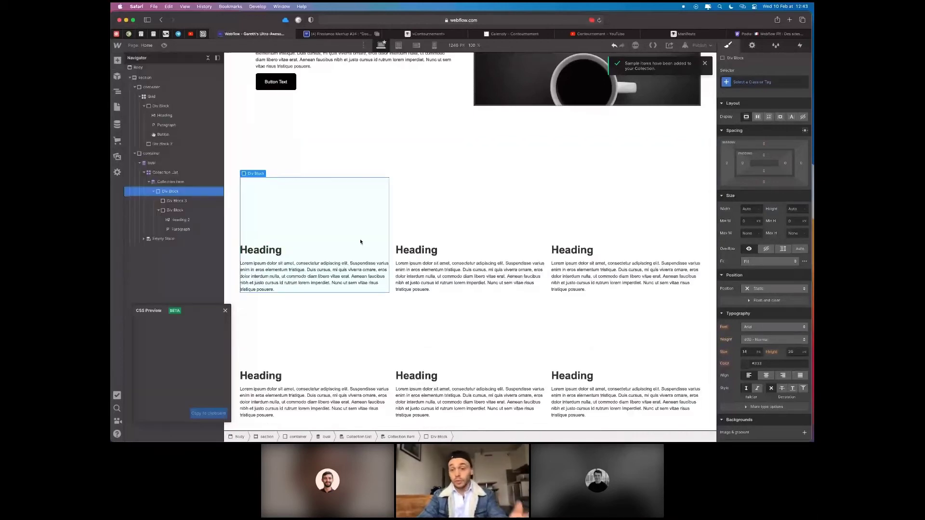
{"action": "left_click", "coordinate": [361, 242]}
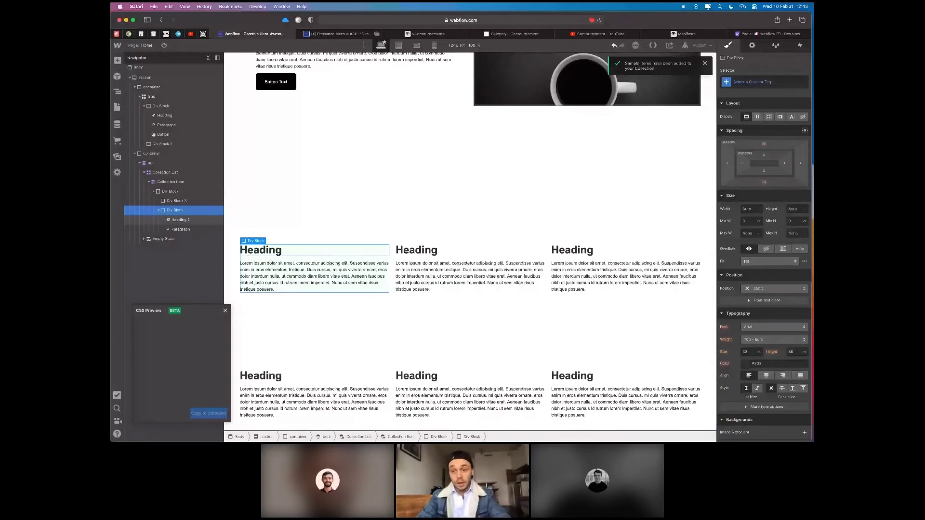
{"action": "left_click", "coordinate": [767, 153]}
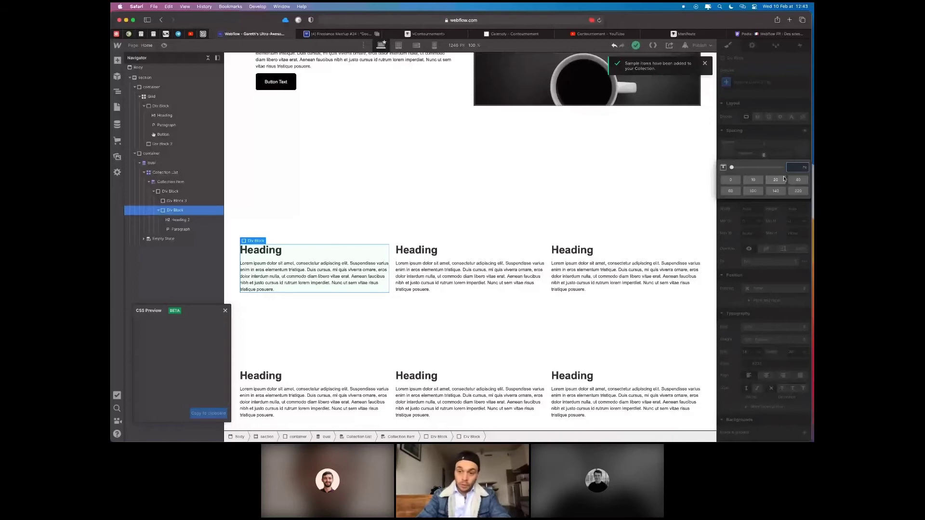
Set the outer card div block's background colour to white
{"action": "left_click", "coordinate": [746, 233]}
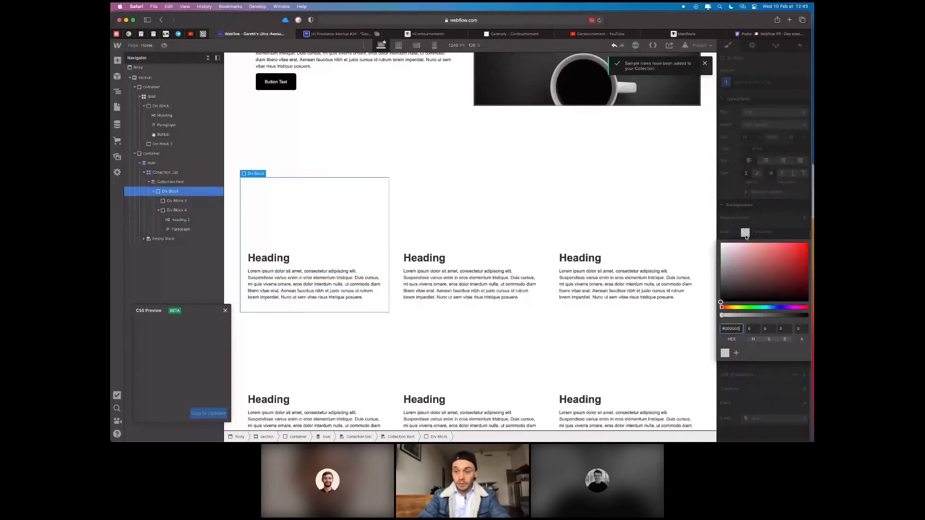
{"action": "left_click", "coordinate": [722, 254]}
{"action": "left_click_drag", "start_coordinate": [692, 237], "coordinate": [694, 232]}
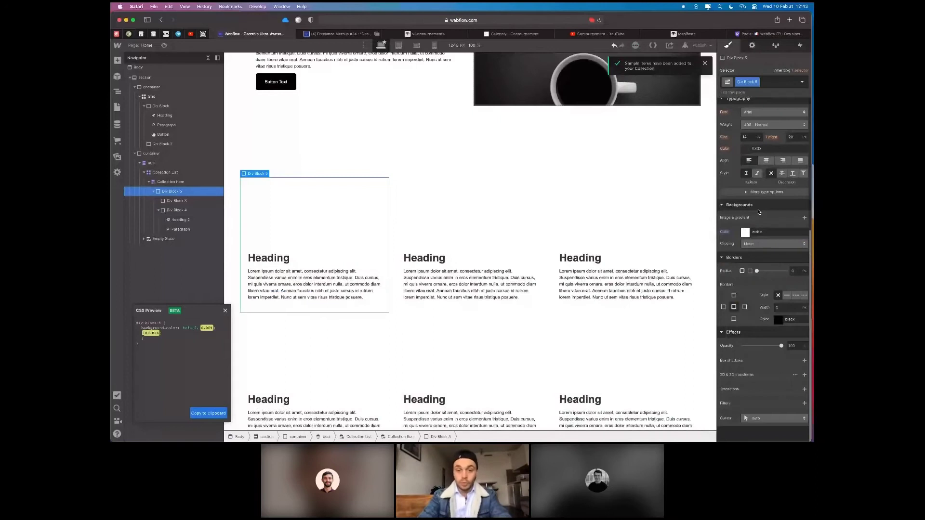
Round the card's corners with a 10 px radius and add a soft outer box shadow
{"action": "left_click", "coordinate": [796, 271]}
{"action": "type", "text": "2"}
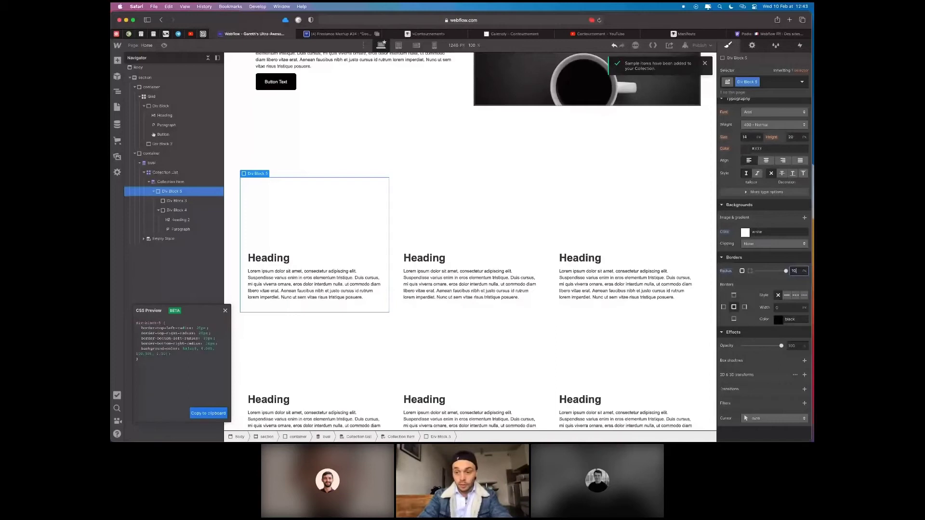
{"action": "key", "text": "Return"}
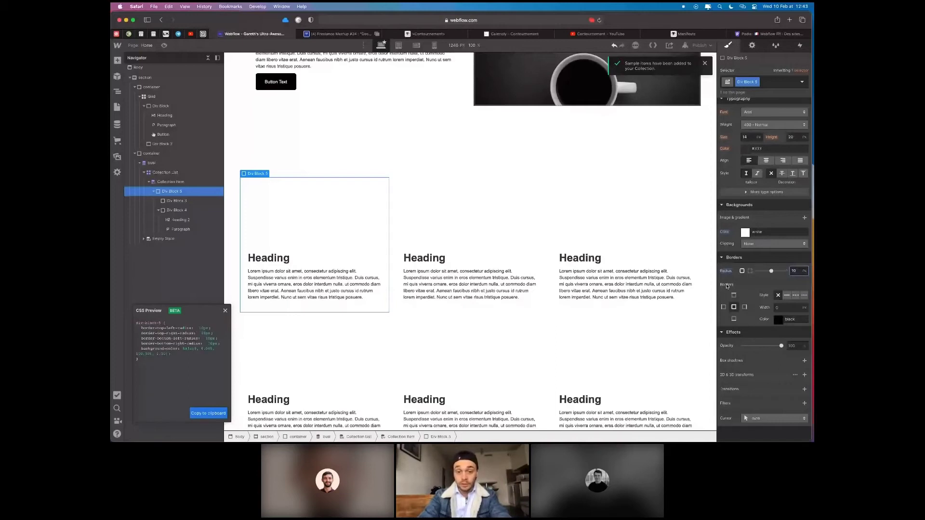
{"action": "left_click", "coordinate": [804, 360]}
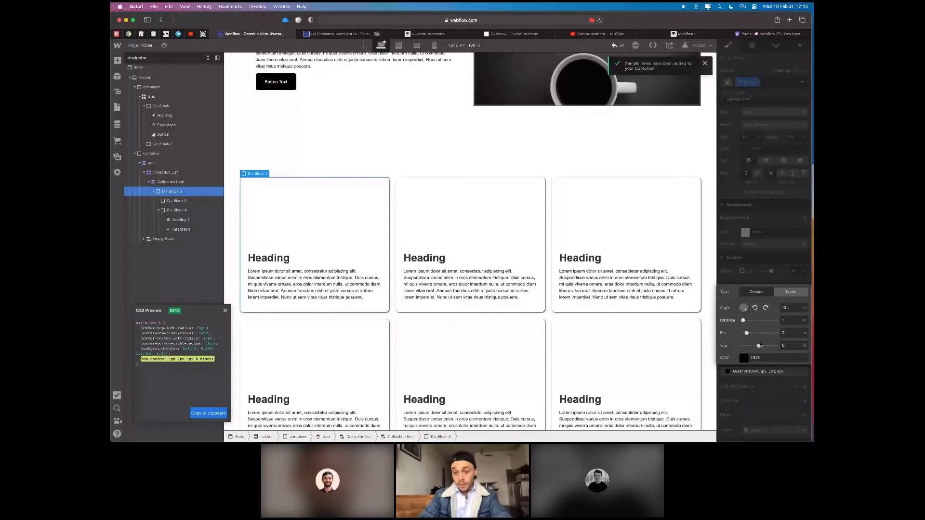
{"action": "left_click_drag", "start_coordinate": [746, 313], "coordinate": [744, 317]}
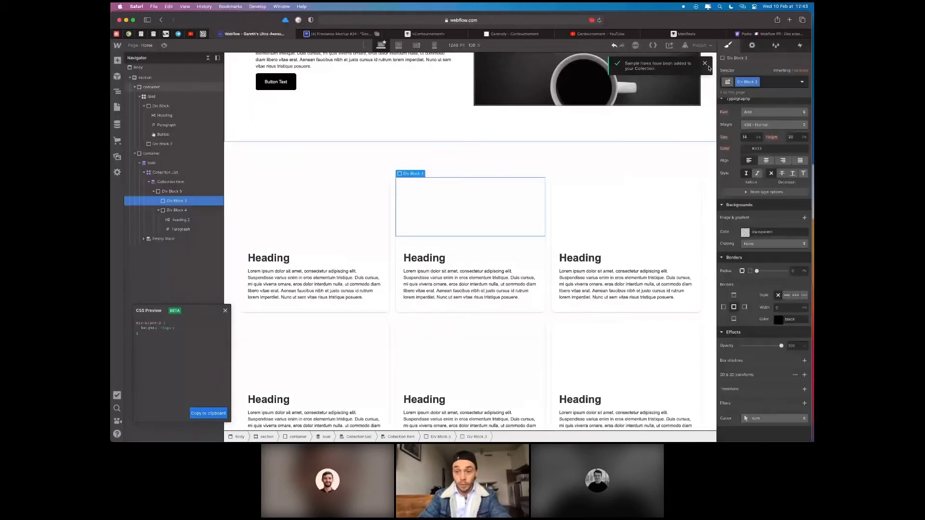
Bind the upper div block's background image to Blog Posts and display it as a centred cover
{"action": "key", "text": "d"}
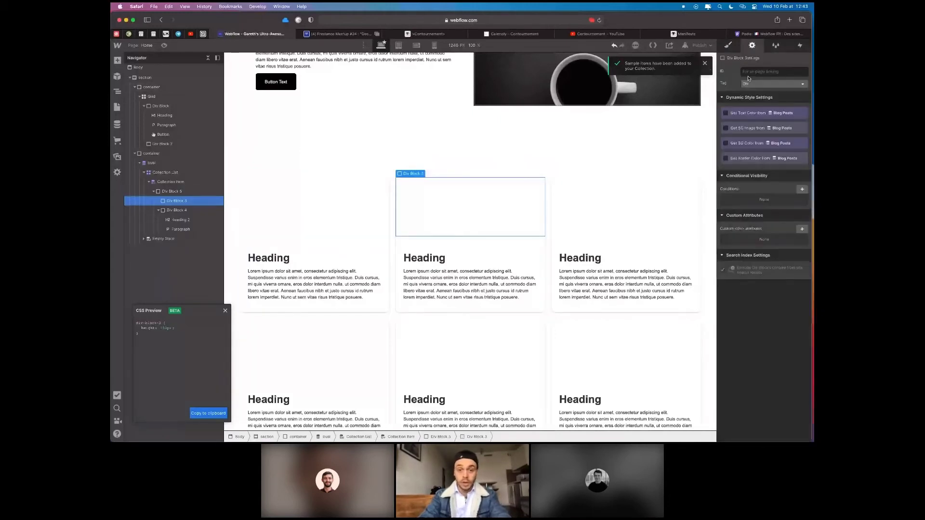
{"action": "left_click", "coordinate": [747, 127]}
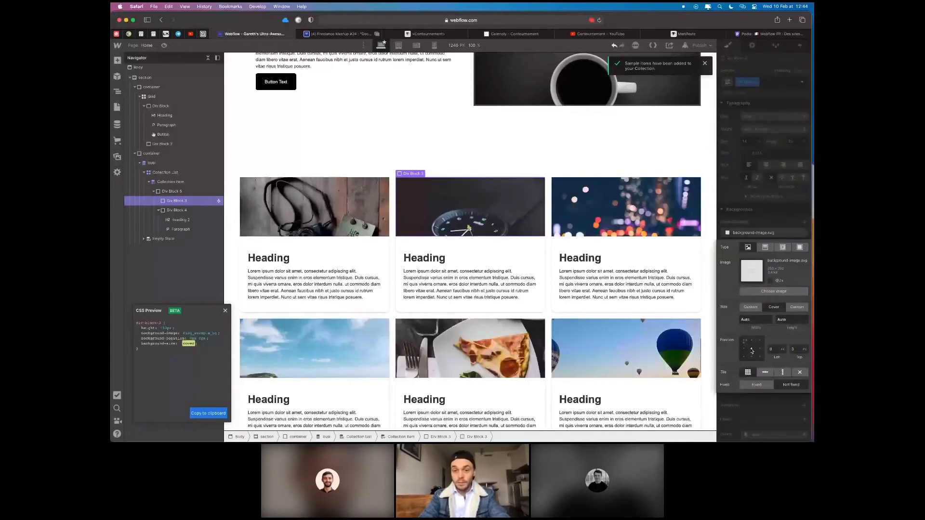
{"action": "left_click", "coordinate": [752, 350]}
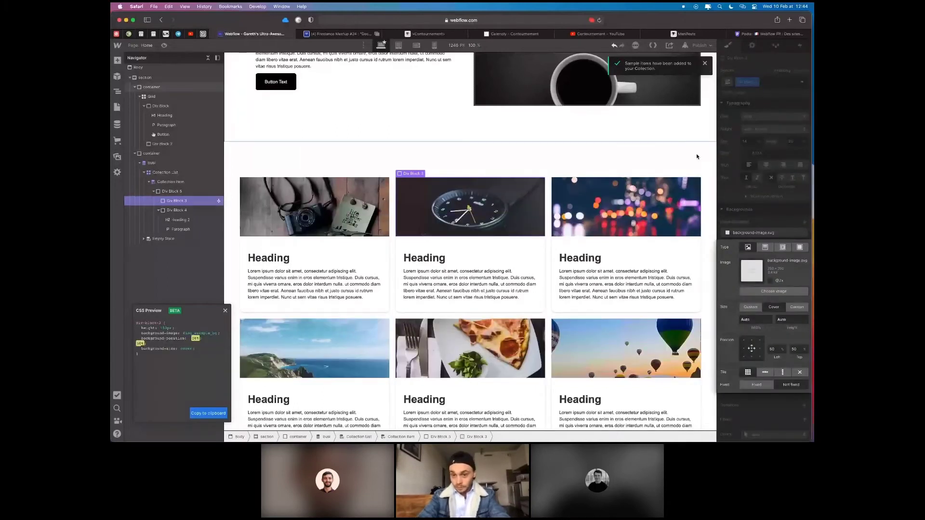
Set the overflow of the outer card div block to hidden
{"action": "left_click", "coordinate": [622, 198]}
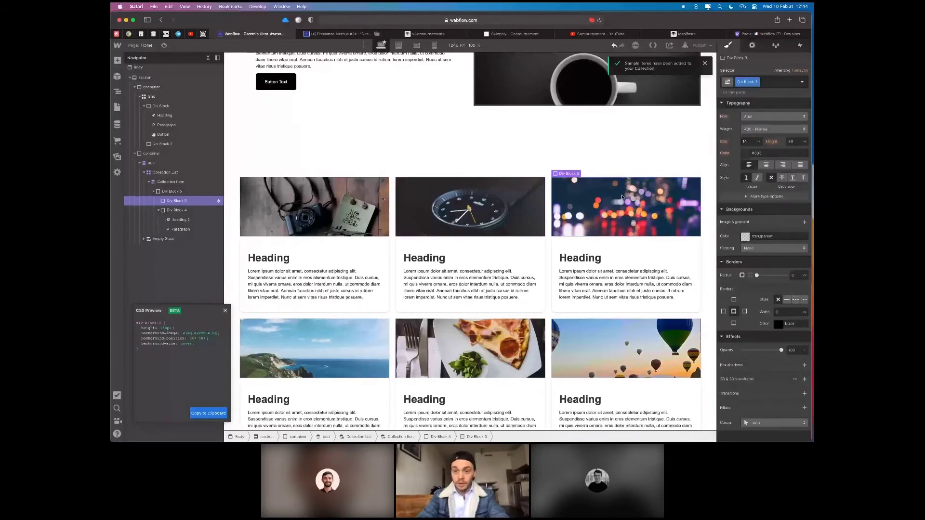
{"action": "key", "text": "Up"}
{"action": "scroll", "coordinate": [721, 249], "scroll_direction": "up", "scroll_amount": 5}
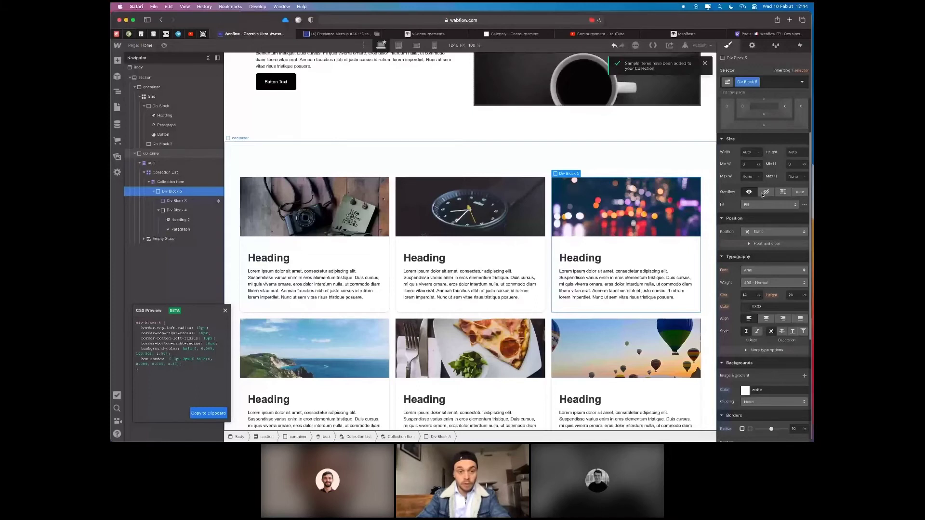
Connect the card's heading to the Blog Posts title and its paragraph to a Blog Posts text field
{"action": "scroll", "coordinate": [280, 193], "scroll_direction": "down", "scroll_amount": 2}
{"action": "left_click", "coordinate": [281, 165]}
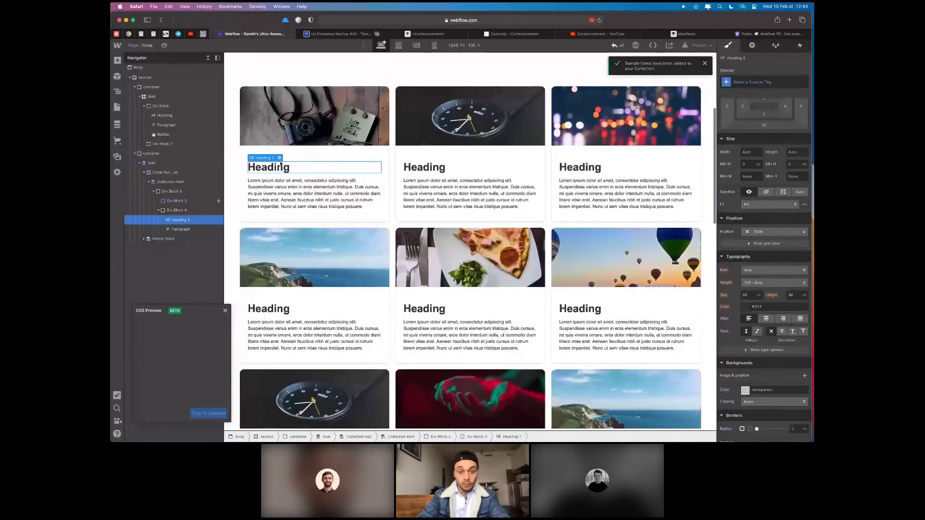
{"action": "left_click", "coordinate": [279, 159]}
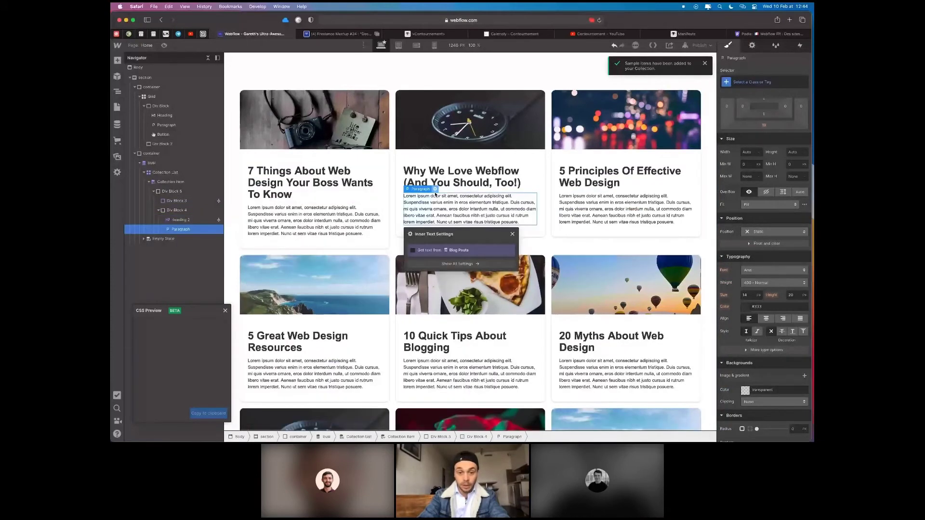
{"action": "left_click", "coordinate": [434, 250]}
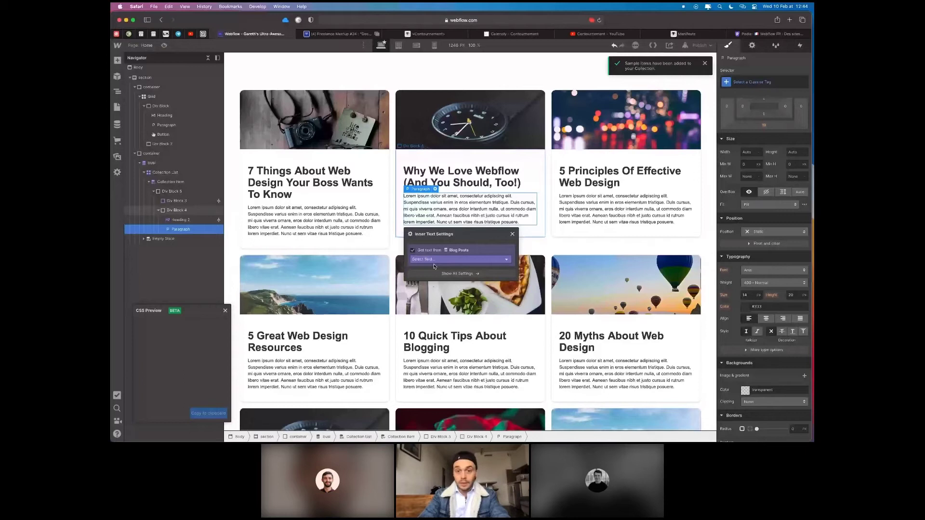
{"action": "left_click", "coordinate": [536, 165]}
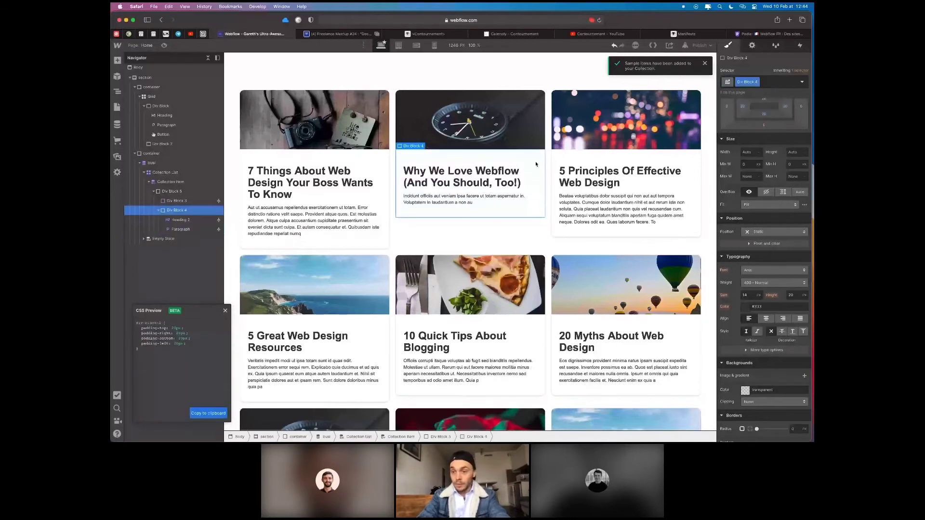
Set the font size of the blog card's heading to 22 px
{"action": "key", "text": "Up"}
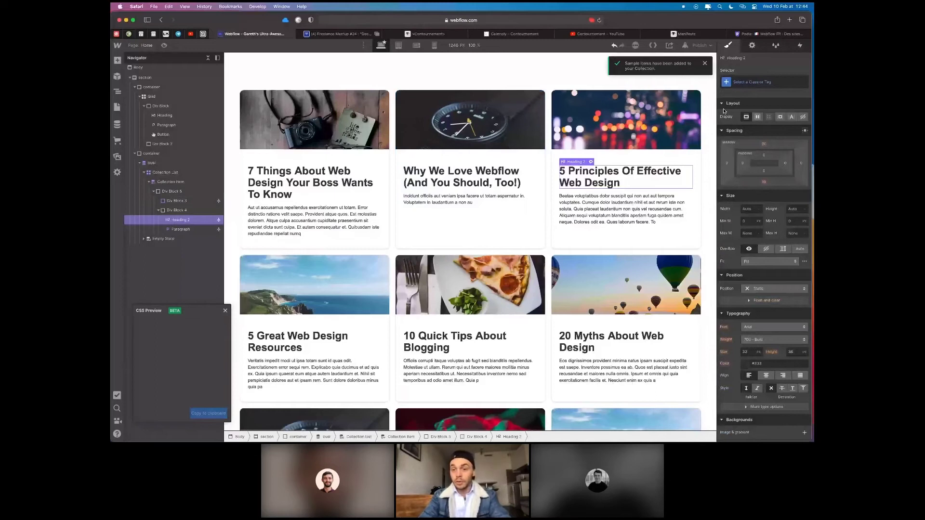
{"action": "left_click", "coordinate": [748, 352]}
{"action": "type", "text": "20"}
{"action": "key", "text": "Up"}
{"action": "key", "text": "Up"}
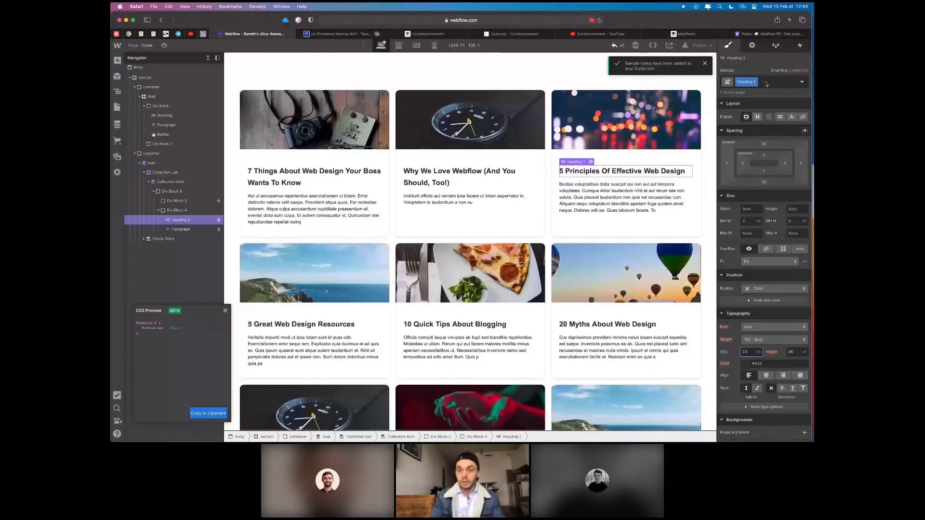
{"action": "left_click", "coordinate": [766, 84]}
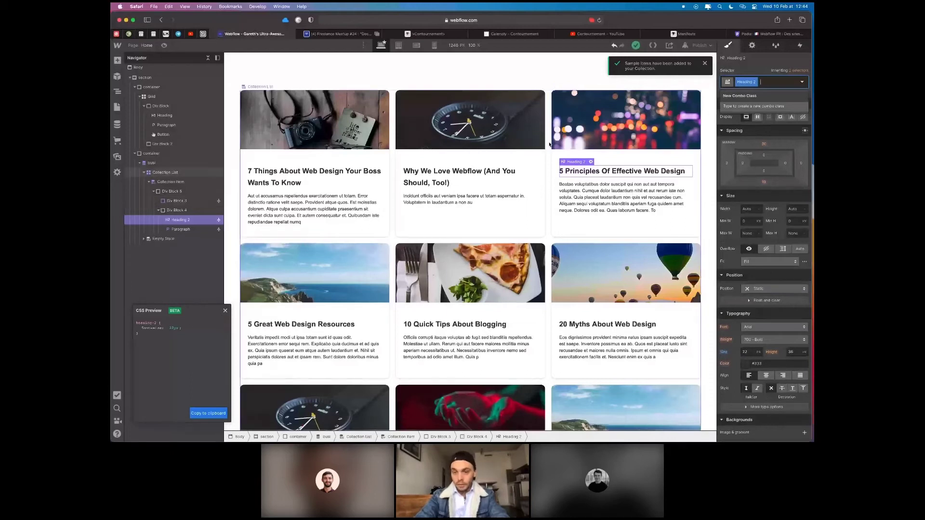
Convert the outer card div block into a link block with no text decoration and black text
{"action": "left_click", "coordinate": [554, 124]}
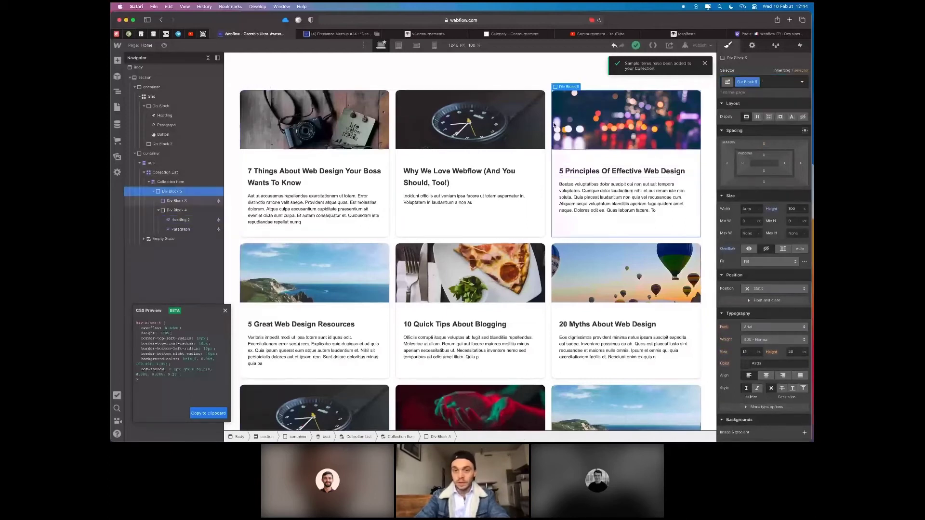
{"action": "right_click", "coordinate": [562, 89]}
{"action": "left_click", "coordinate": [569, 105]}
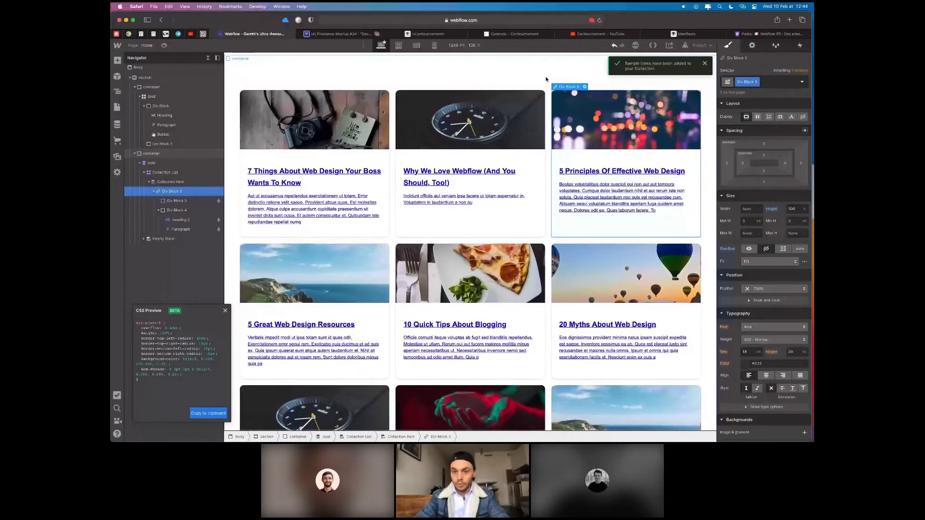
{"action": "left_click", "coordinate": [771, 388]}
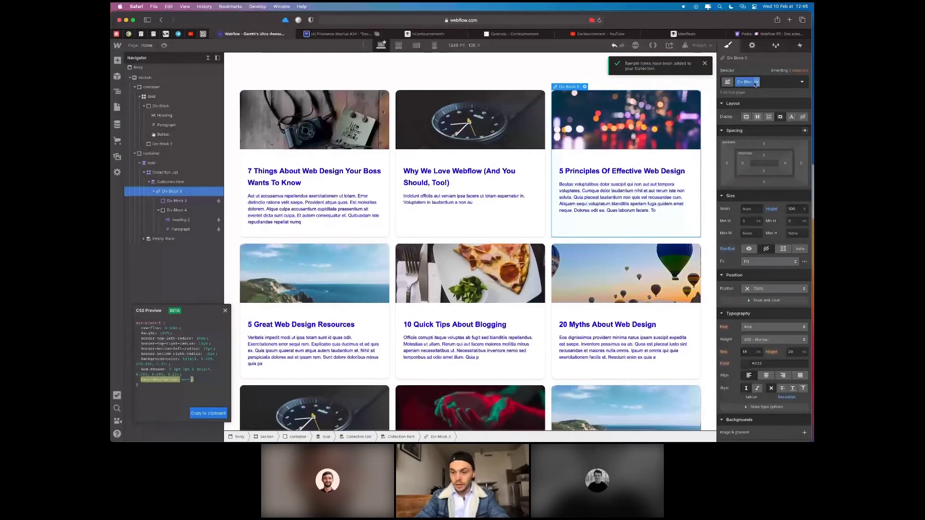
{"action": "left_click", "coordinate": [746, 365]}
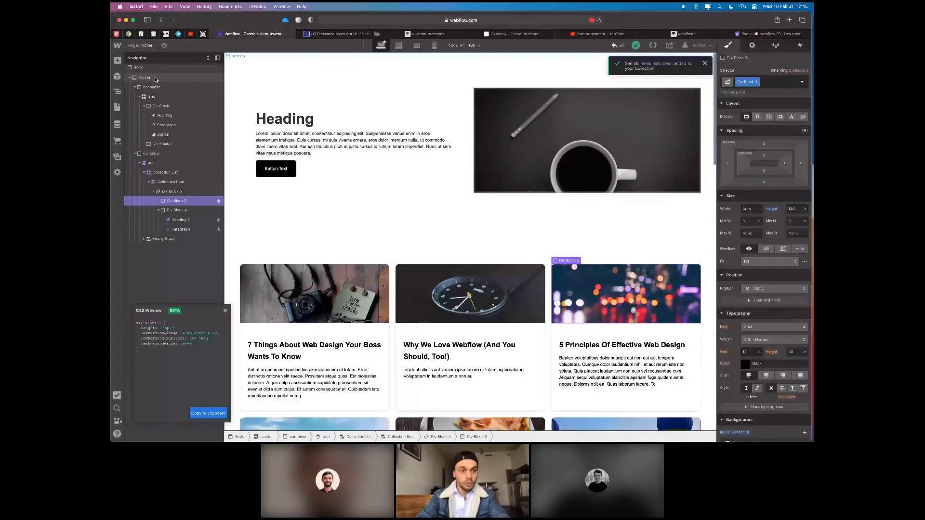
Copy the entire Home page section onto the Blog Posts Template page
{"action": "left_click", "coordinate": [144, 69]}
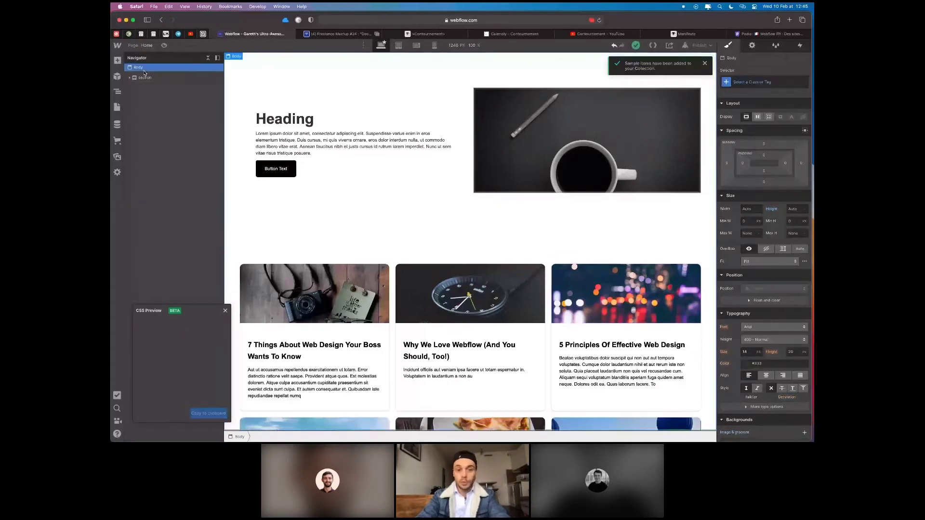
{"action": "left_click", "coordinate": [117, 107]}
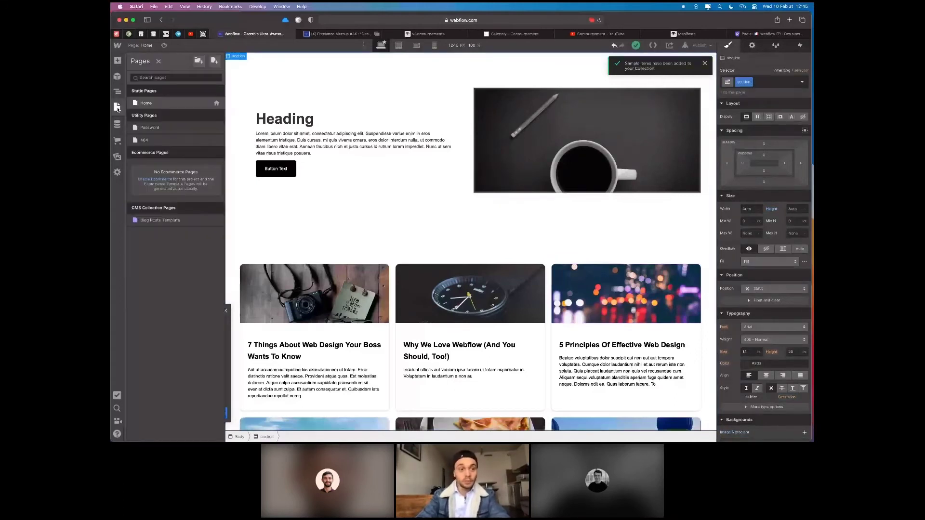
{"action": "left_click", "coordinate": [160, 220]}
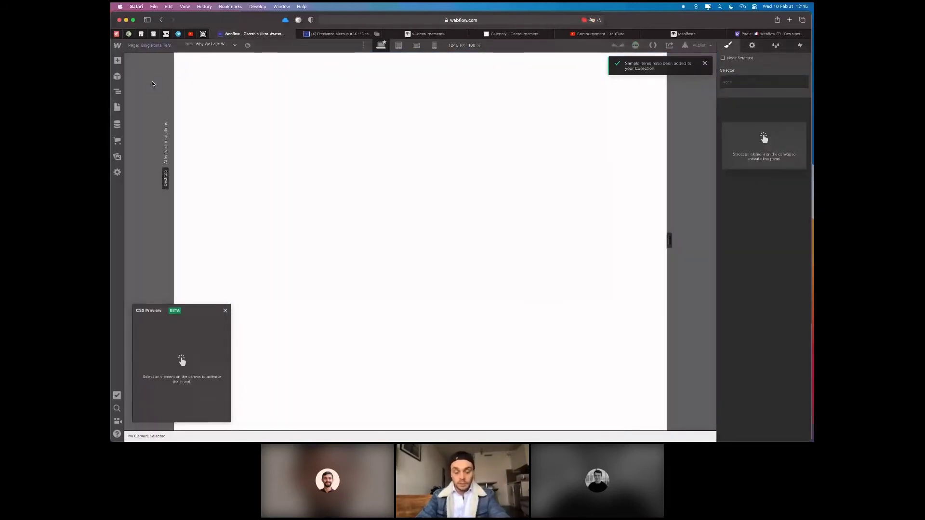
Duplicate the hero container and delete the content inside the copy, leaving an empty container below the hero
{"action": "left_click", "coordinate": [441, 205]}
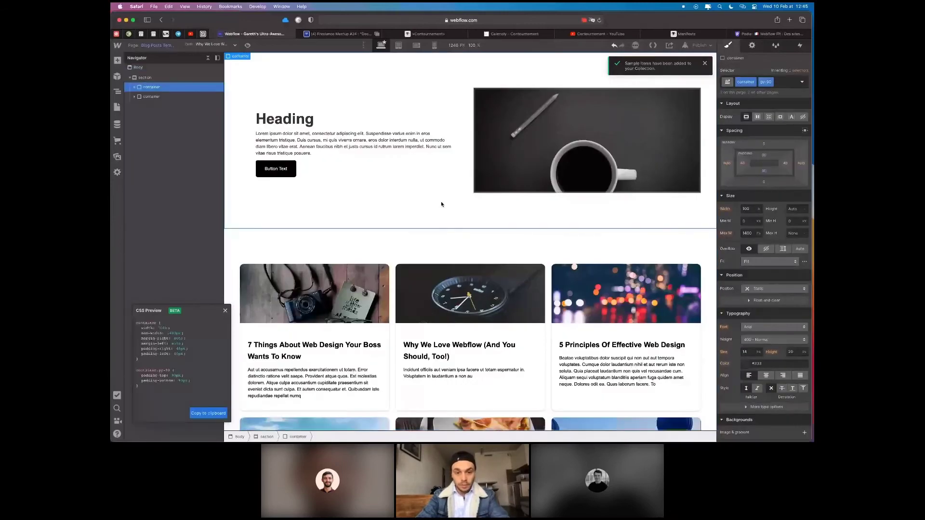
{"action": "key", "text": "super+d"}
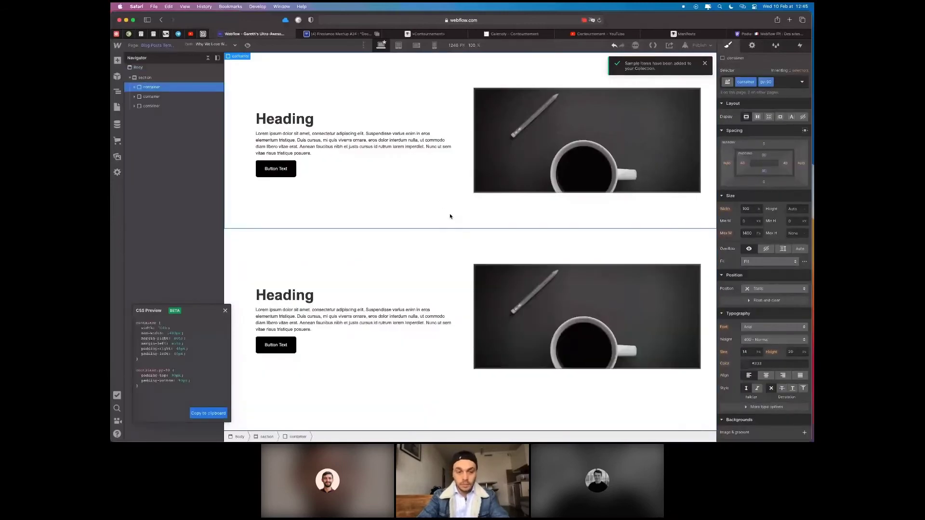
{"action": "left_click", "coordinate": [469, 284]}
{"action": "key", "text": "BackSpace"}
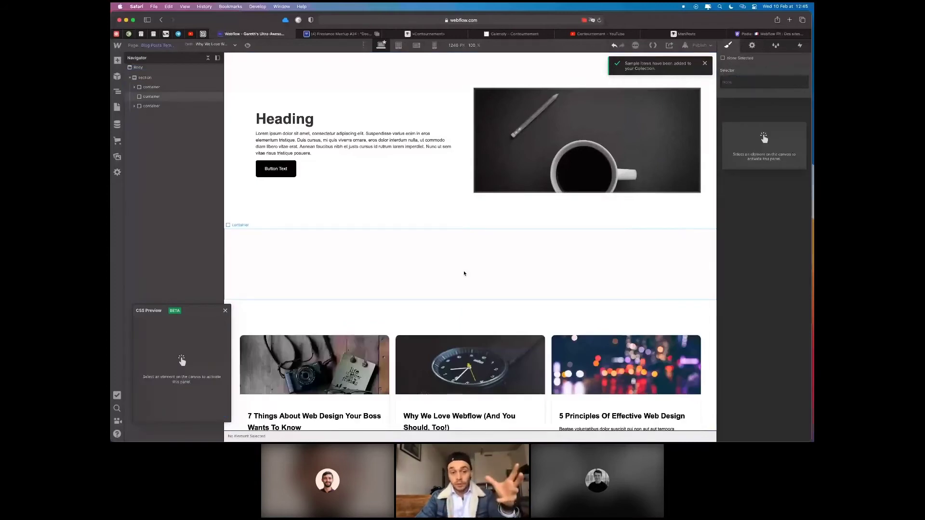
Add a Rich Text element to the empty container and fill it from the Blog Posts Post Body field
{"action": "left_click", "coordinate": [465, 273]}
{"action": "key", "text": "a"}
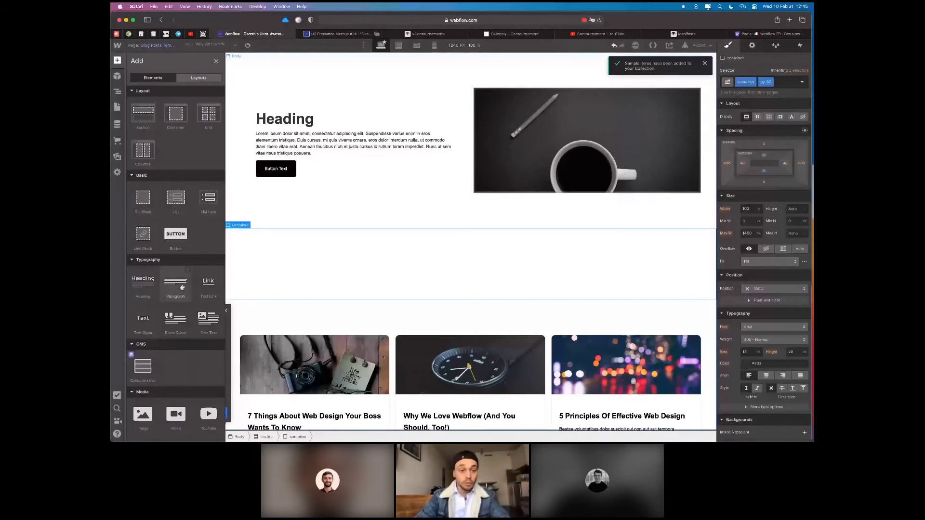
{"action": "key", "text": "z"}
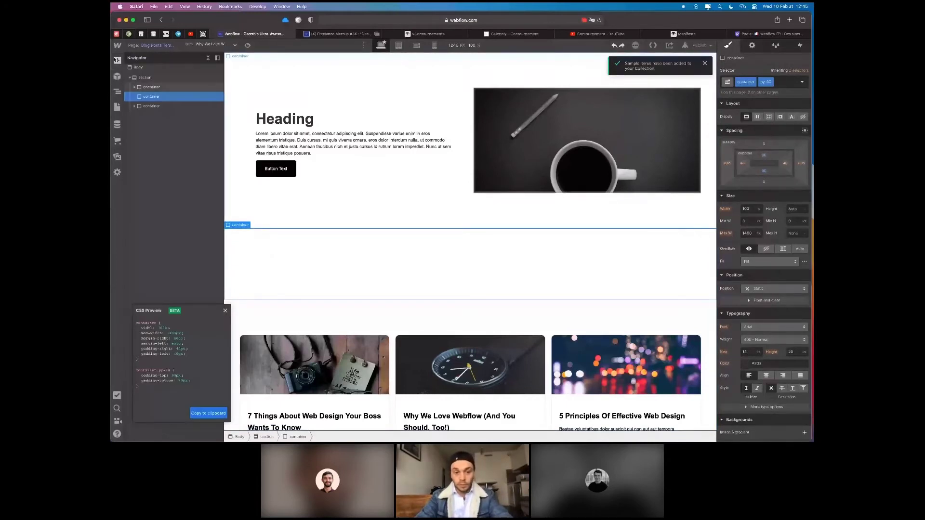
{"action": "key", "text": "a"}
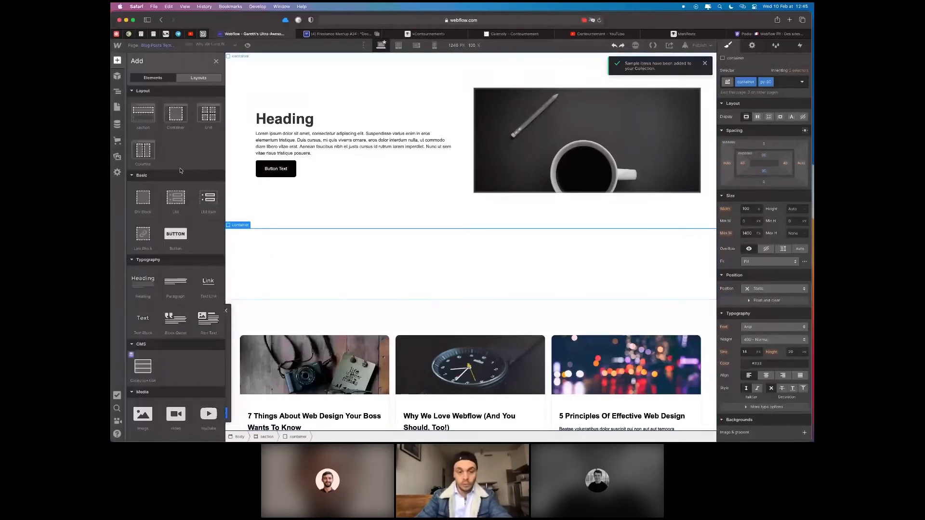
{"action": "left_click", "coordinate": [208, 320]}
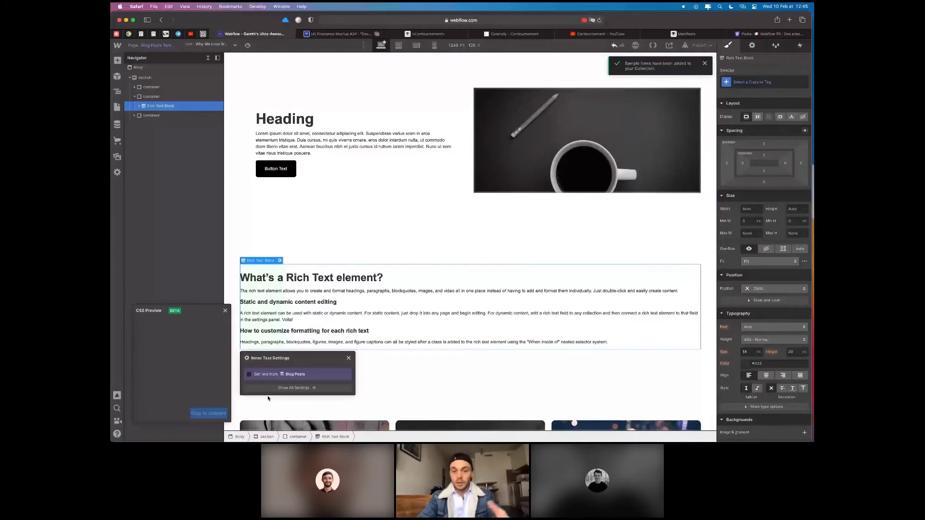
{"action": "left_click", "coordinate": [249, 374]}
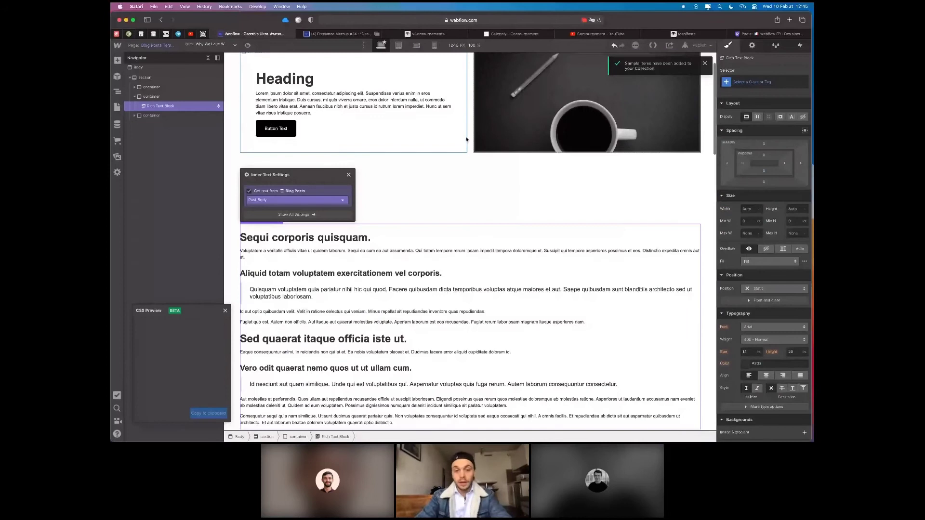
Connect the hero heading to the Blog Posts title and the hero paragraph to a Blog Posts text field
{"action": "left_click", "coordinate": [466, 139]}
{"action": "scroll", "coordinate": [446, 205], "scroll_direction": "down", "scroll_amount": 3}
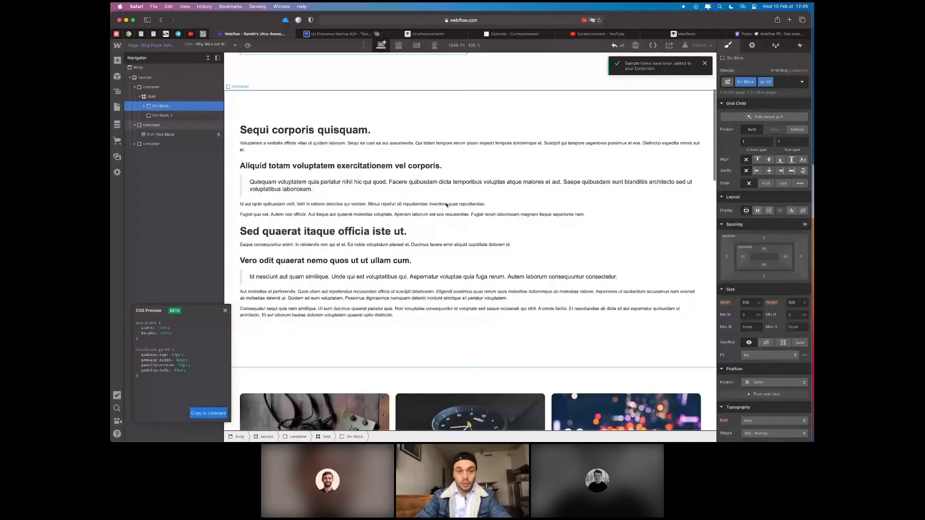
{"action": "scroll", "coordinate": [447, 204], "scroll_direction": "up", "scroll_amount": 3}
{"action": "scroll", "coordinate": [419, 166], "scroll_direction": "up", "scroll_amount": 1}
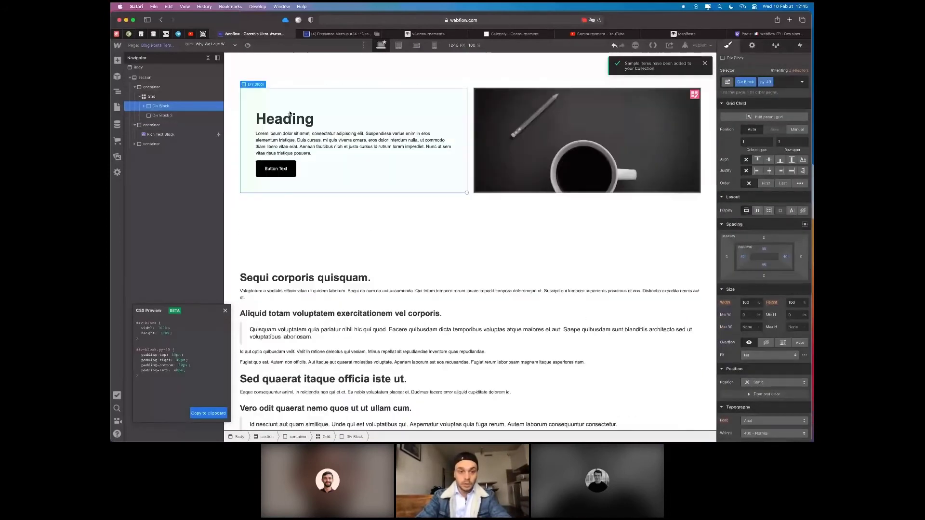
{"action": "left_click", "coordinate": [289, 112]}
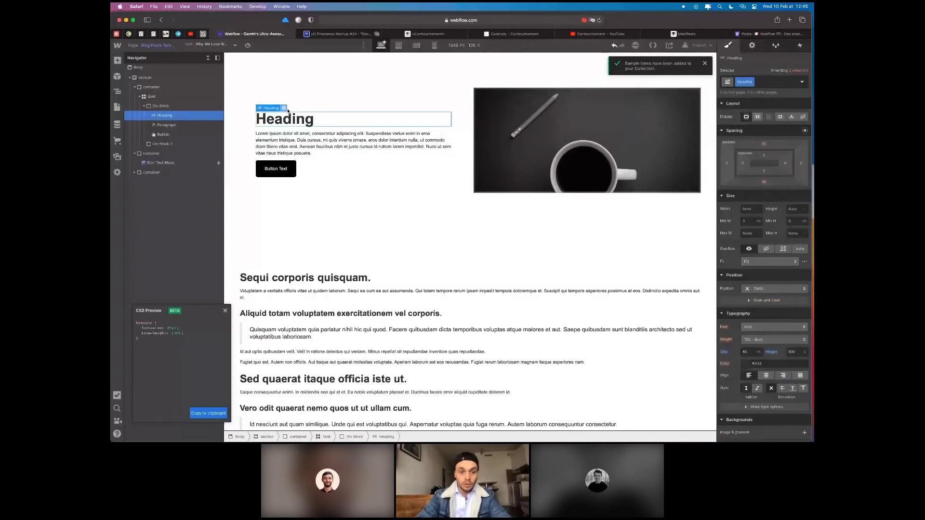
{"action": "left_click", "coordinate": [284, 108]}
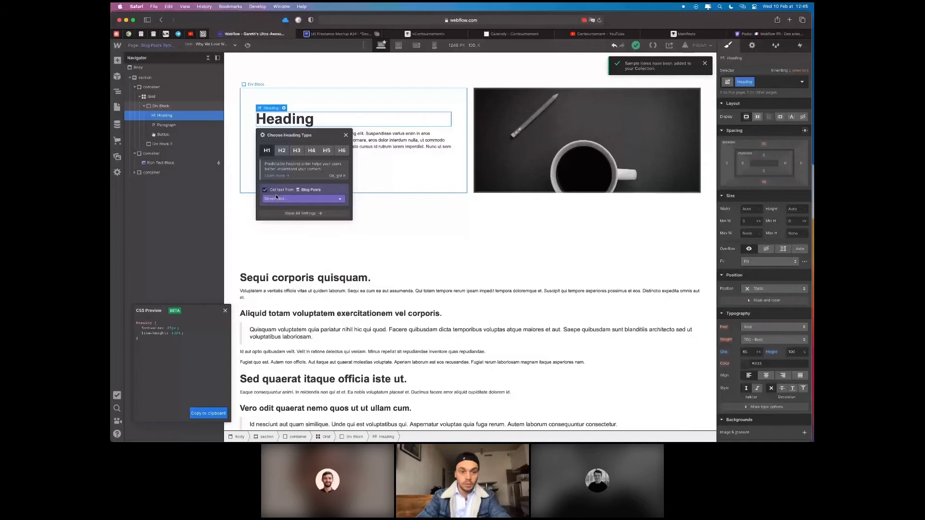
{"action": "left_click", "coordinate": [275, 198]}
{"action": "left_click", "coordinate": [295, 154]}
{"action": "double_click", "coordinate": [281, 162]}
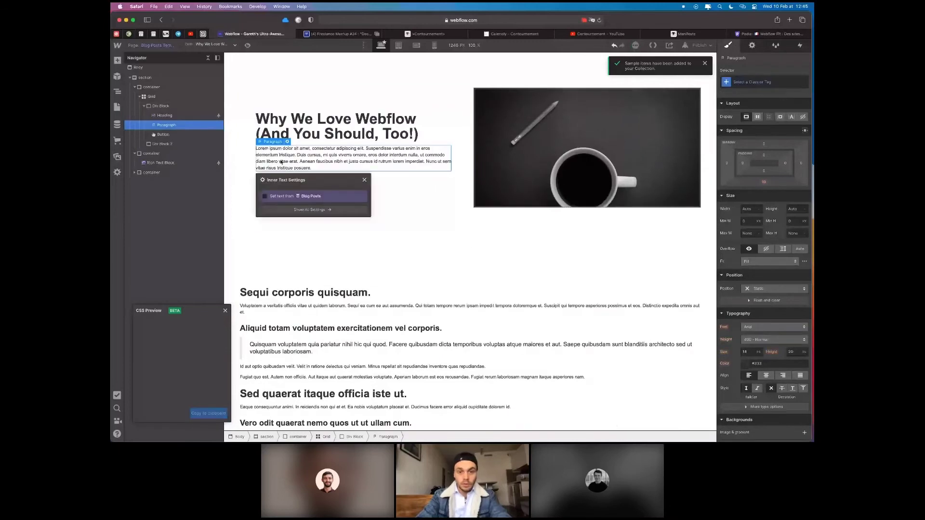
{"action": "left_click", "coordinate": [284, 196]}
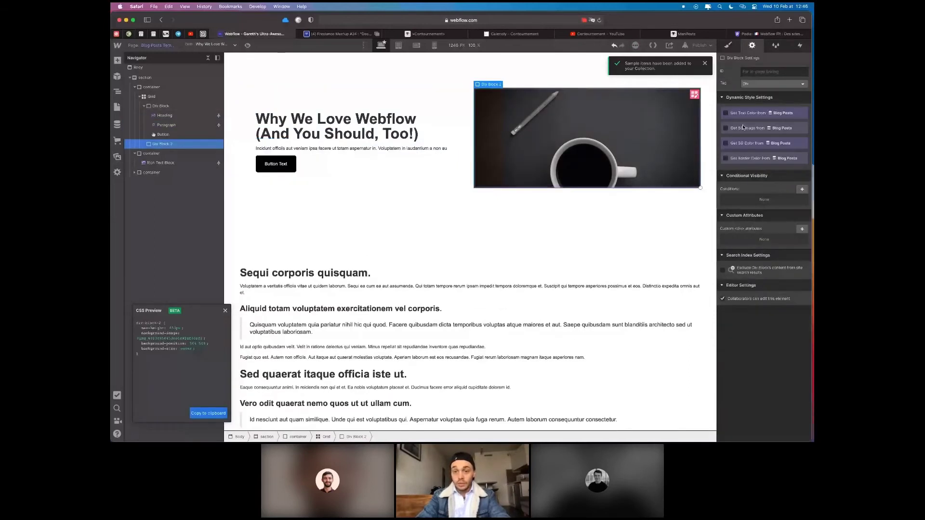
Bind the background image of the hero's image div block to the Blog Posts Main Image field
{"action": "left_click", "coordinate": [743, 127]}
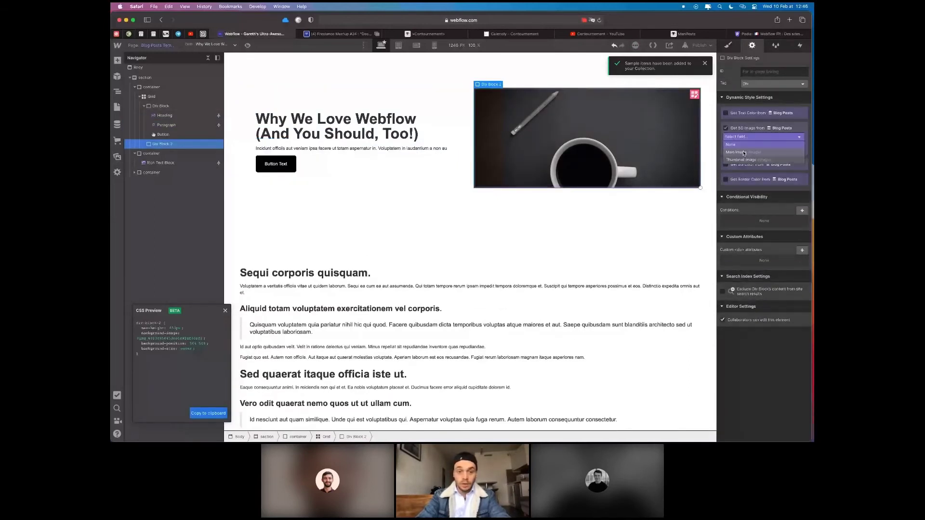
{"action": "left_click", "coordinate": [744, 153]}
{"action": "left_click", "coordinate": [276, 162]}
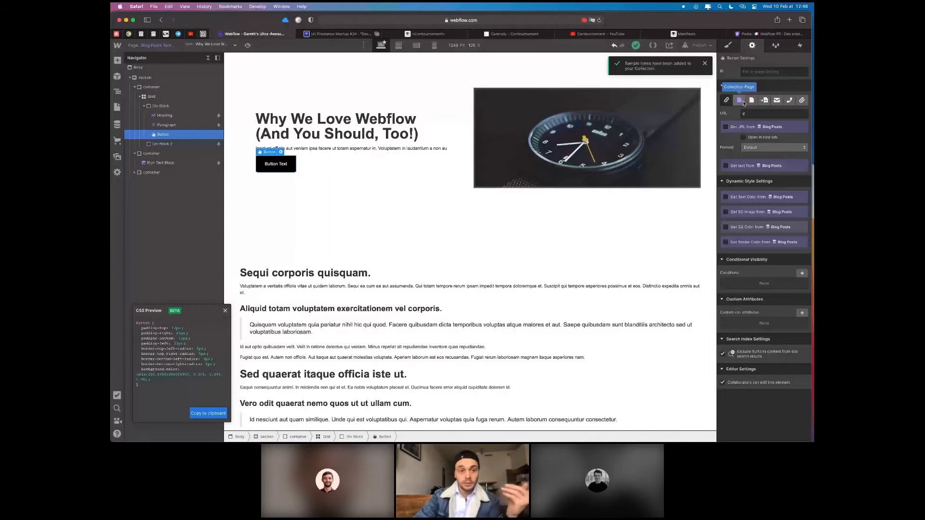
Preview the template with the post "7 of the Best Examples of Beautiful Blog Design"
{"action": "left_click", "coordinate": [208, 44]}
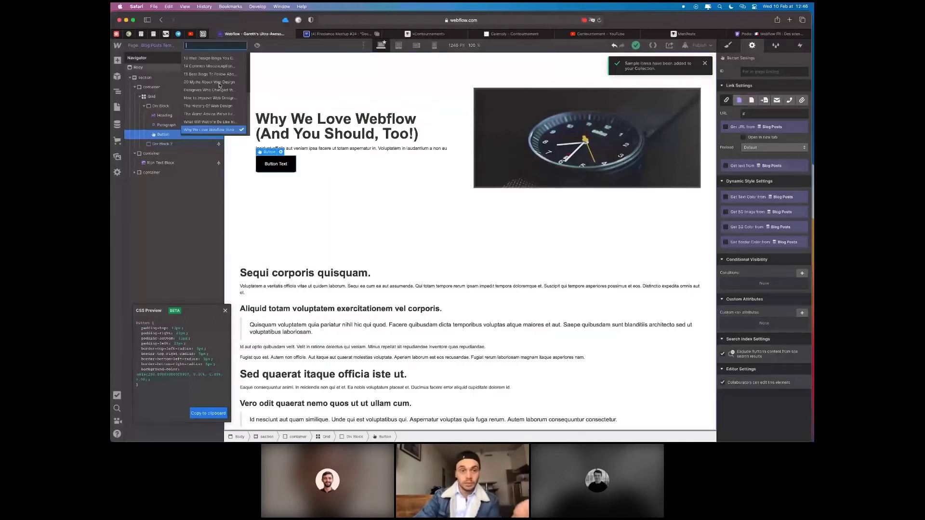
{"action": "left_click", "coordinate": [219, 85]}
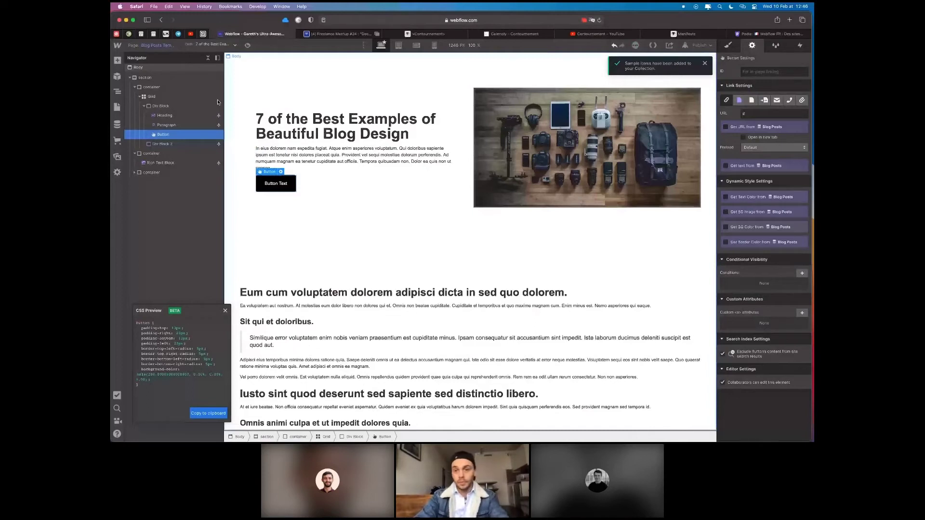
Return to the Home page and open the site's publishing options
{"action": "key", "text": "p"}
{"action": "left_click", "coordinate": [218, 102]}
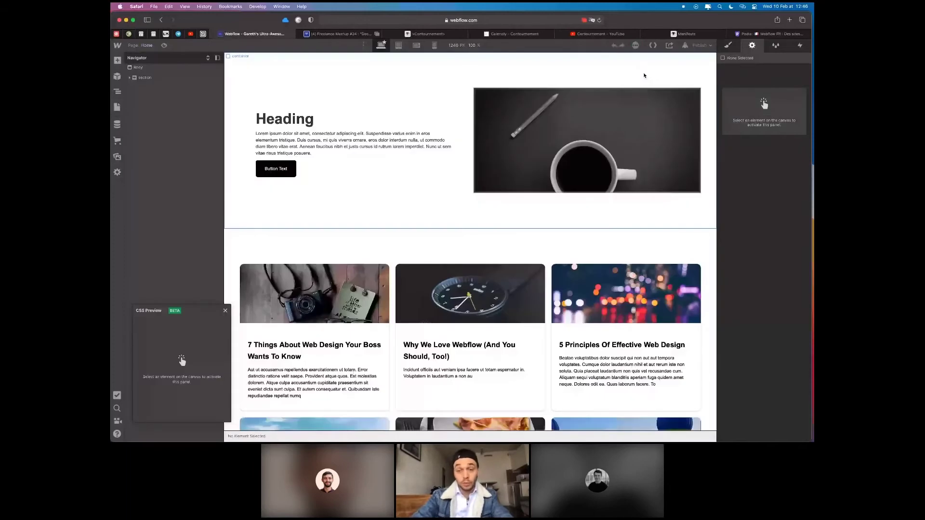
{"action": "left_click", "coordinate": [698, 45]}
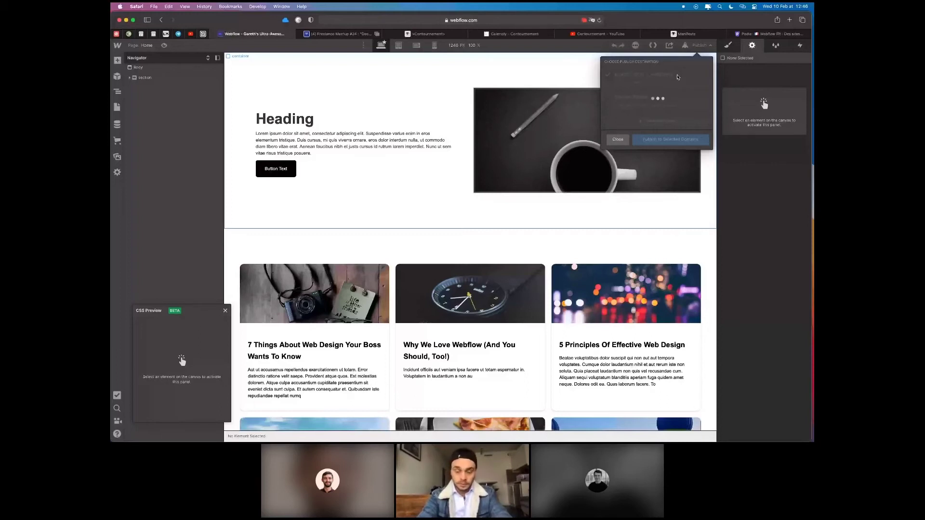
Open usepastel.com in a new browser tab and open the "Experience via rhona" canvas
{"action": "key", "text": "super+t"}
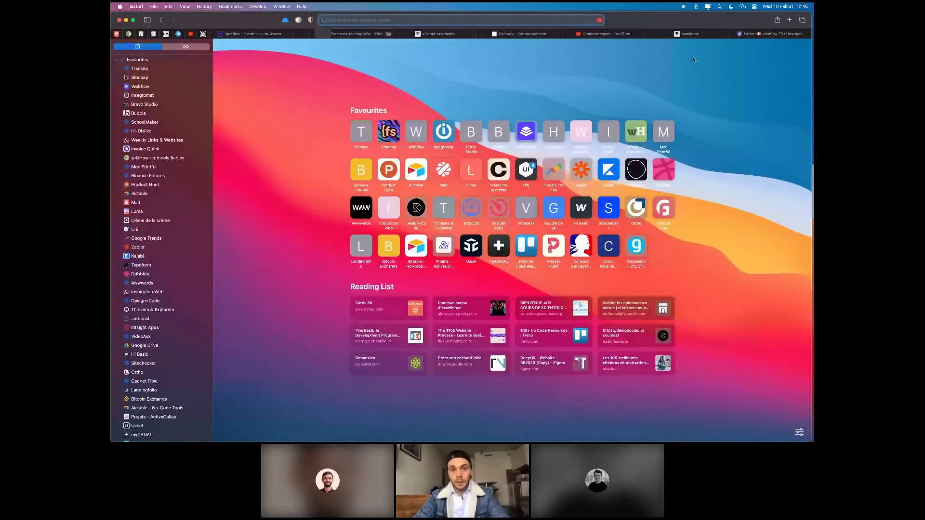
{"action": "type", "text": "usepastel.com"}
{"action": "key", "text": "Return"}
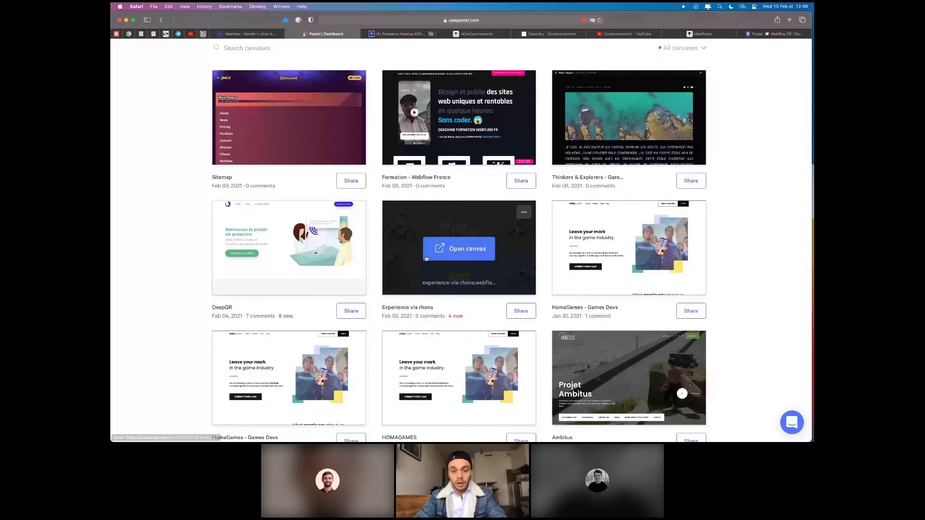
{"action": "left_click", "coordinate": [426, 258]}
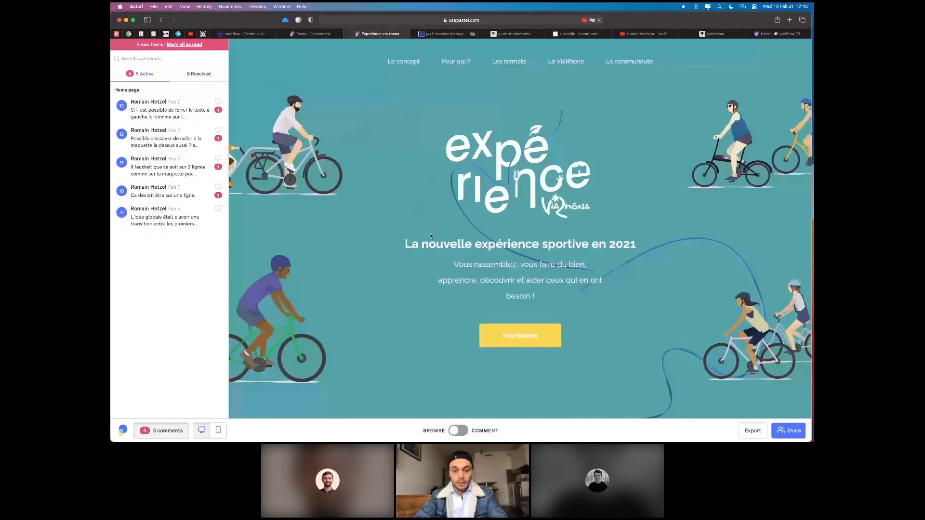
Turn on comment mode and place a new, empty comment on the "Inscrivez-vous." section of the canvas
{"action": "scroll", "coordinate": [431, 236], "scroll_direction": "down", "scroll_amount": 10}
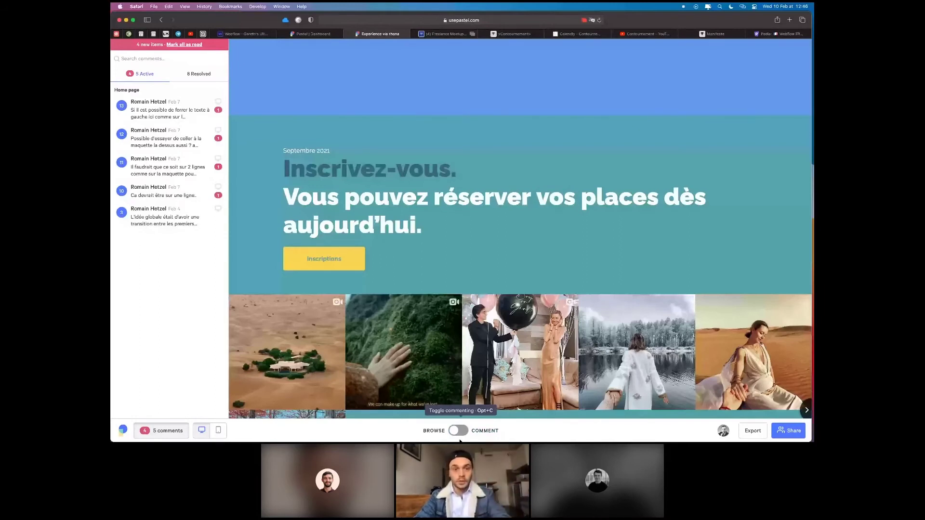
{"action": "left_click", "coordinate": [458, 430]}
{"action": "left_click", "coordinate": [463, 240]}
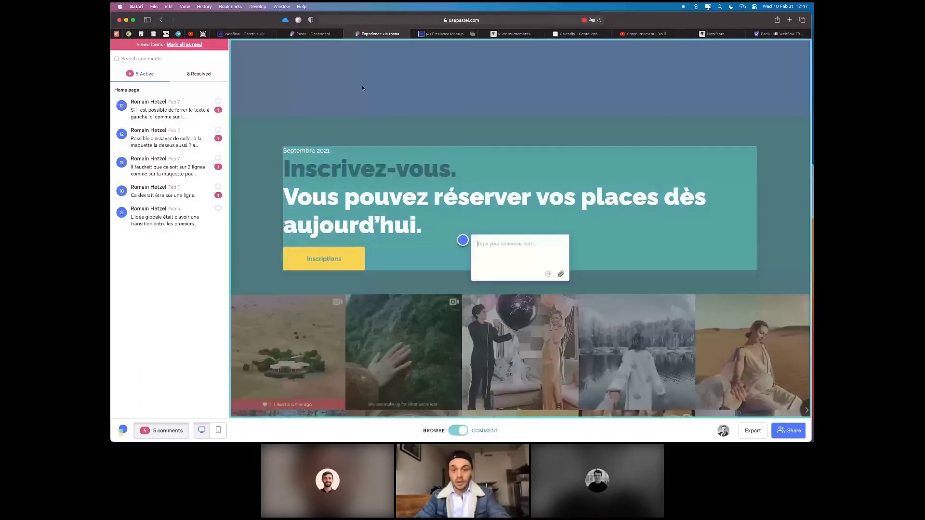
Open the "La formation Elearning des professionnels de santé" canvas from the Pastel dashboard and show its resolved comments
{"action": "left_click", "coordinate": [312, 34]}
{"action": "scroll", "coordinate": [631, 244], "scroll_direction": "down", "scroll_amount": 3}
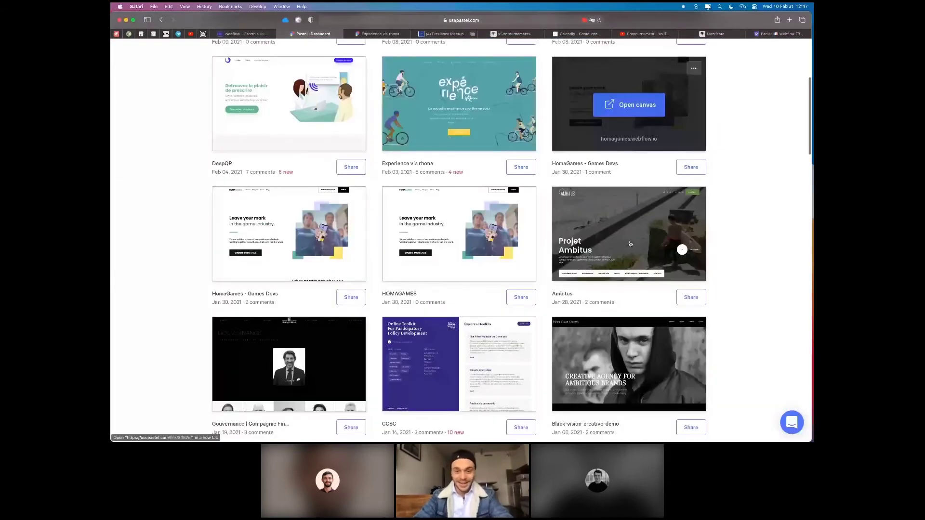
{"action": "scroll", "coordinate": [630, 244], "scroll_direction": "down", "scroll_amount": 5}
{"action": "scroll", "coordinate": [630, 244], "scroll_direction": "down", "scroll_amount": 8}
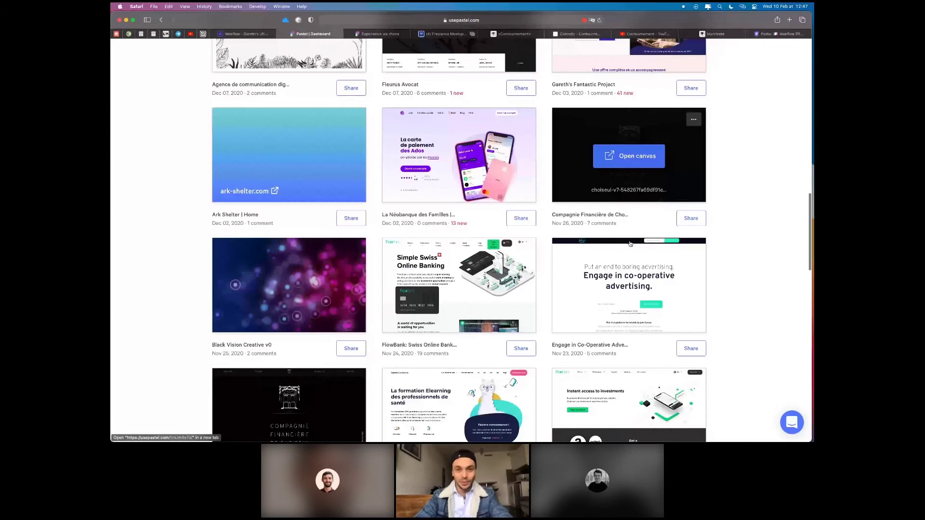
{"action": "scroll", "coordinate": [630, 244], "scroll_direction": "down", "scroll_amount": 2}
{"action": "left_click", "coordinate": [491, 322]}
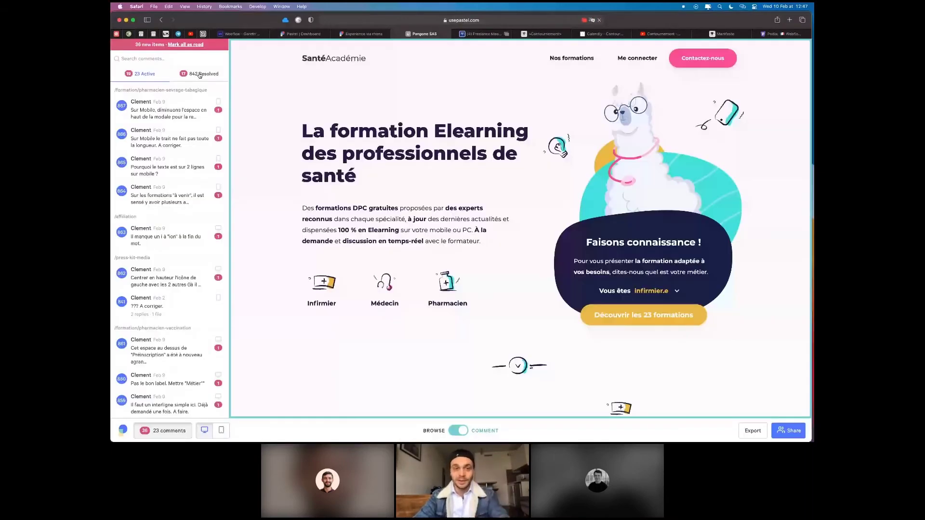
{"action": "left_click", "coordinate": [214, 75]}
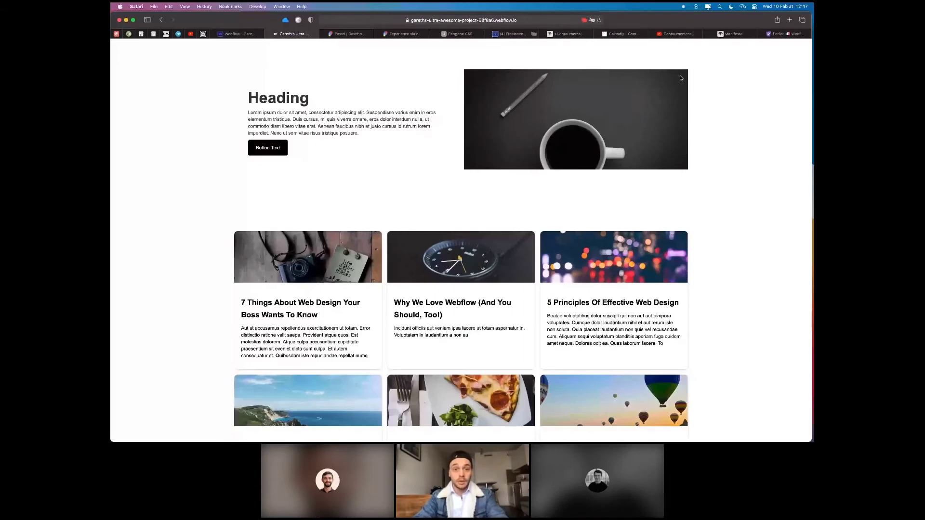
Replace the subdomain in the published site's address with "demo-project" without loading it, and look over the blog cards
{"action": "left_click", "coordinate": [406, 20]}
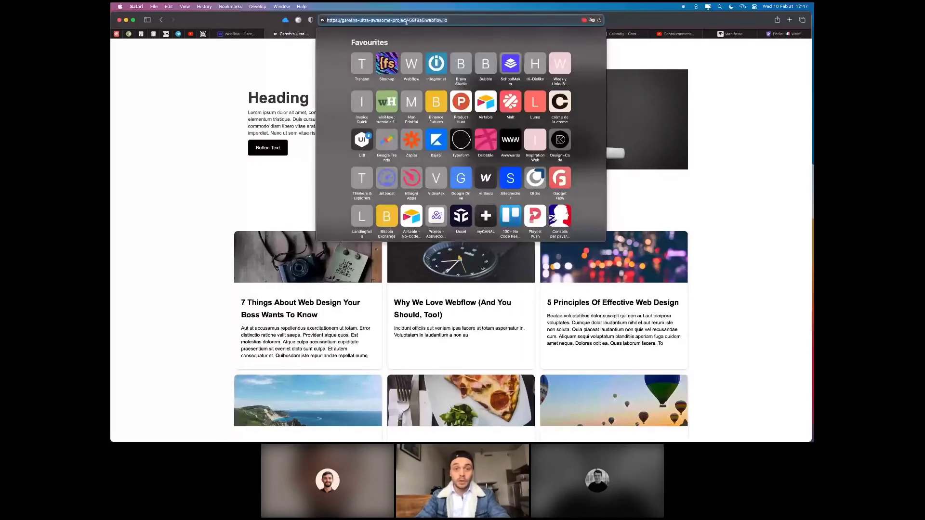
{"action": "left_click", "coordinate": [419, 20]}
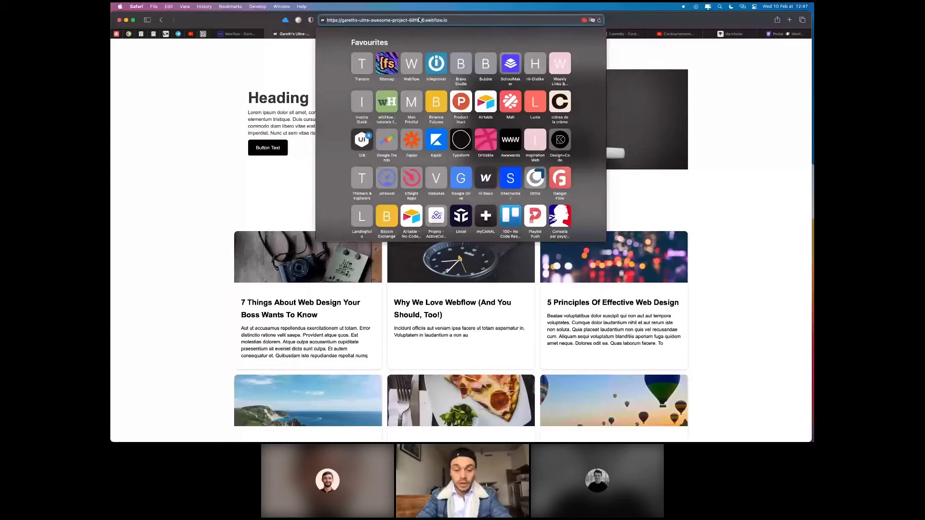
{"action": "double_click", "coordinate": [419, 20]}
{"action": "type", "text": "demo-pro"}
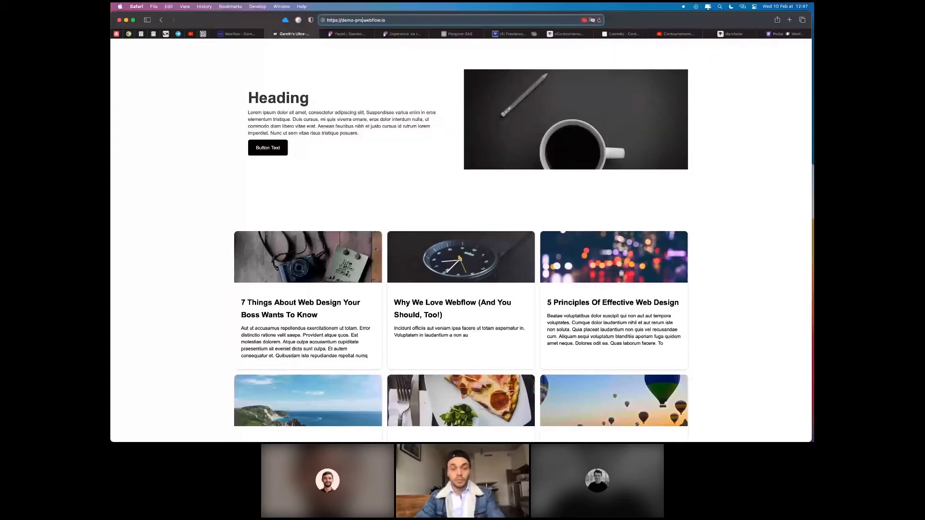
{"action": "type", "text": "ject"}
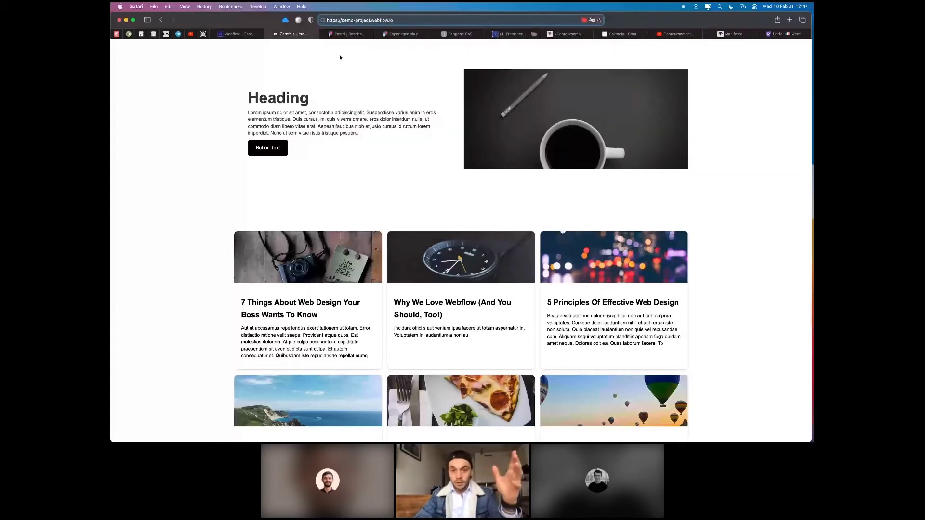
{"action": "scroll", "coordinate": [458, 140], "scroll_direction": "down", "scroll_amount": 3}
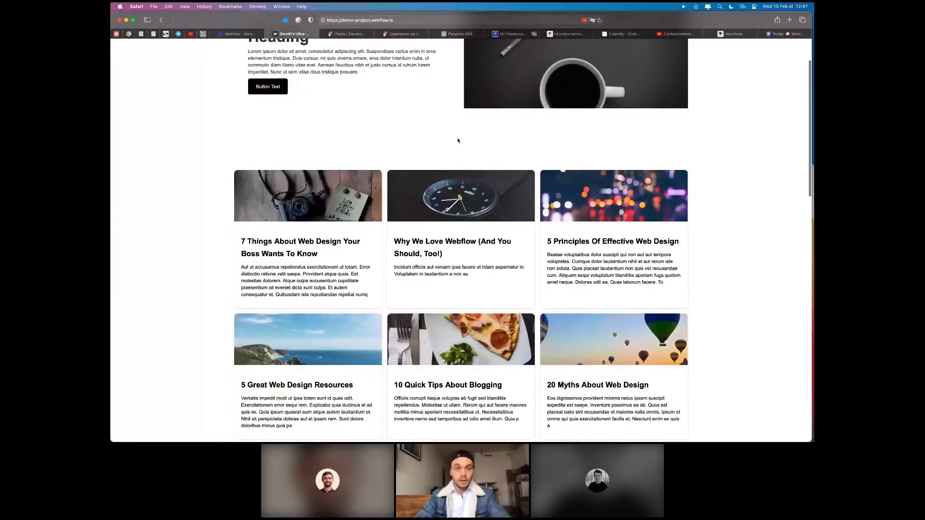
{"action": "scroll", "coordinate": [458, 140], "scroll_direction": "down", "scroll_amount": 4}
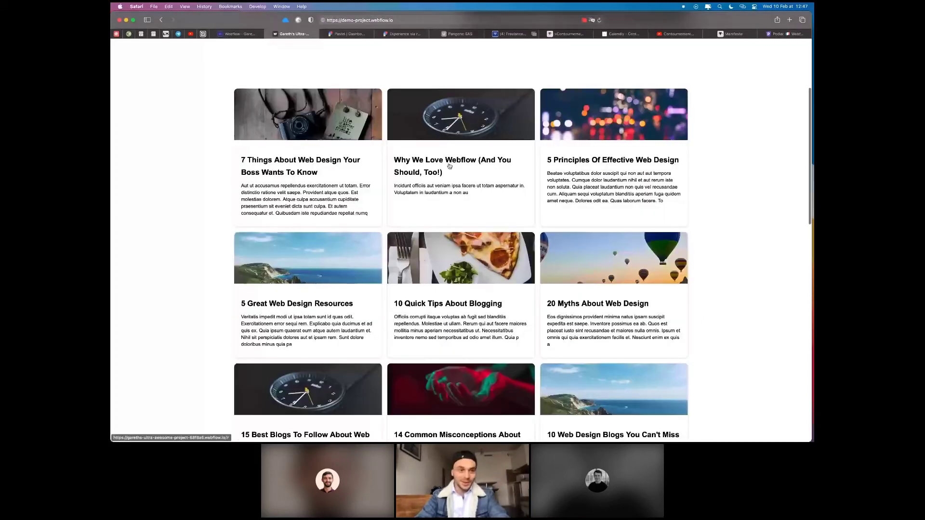
Back in the Webflow Designer, set the blog card's link block to get its URL from Blog Posts, publish, and open the live site
{"action": "left_click", "coordinate": [240, 34]}
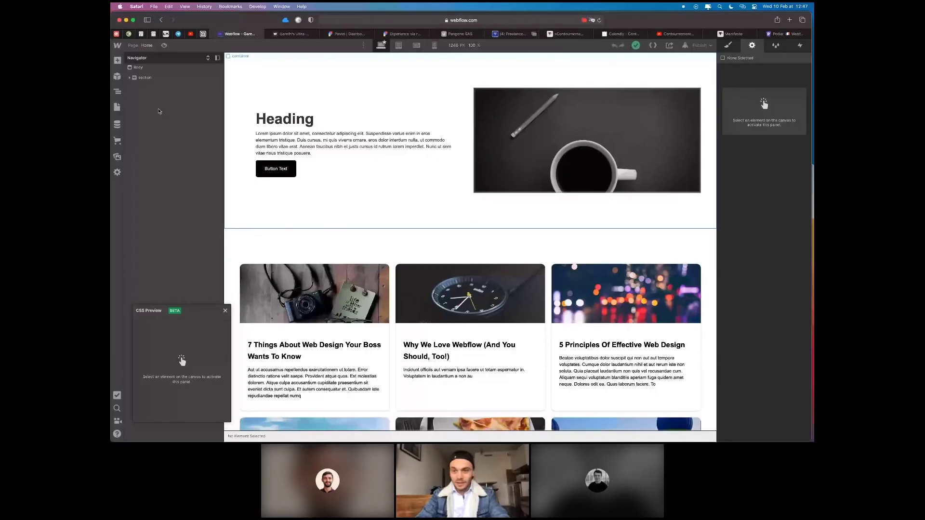
{"action": "key", "text": "super+z"}
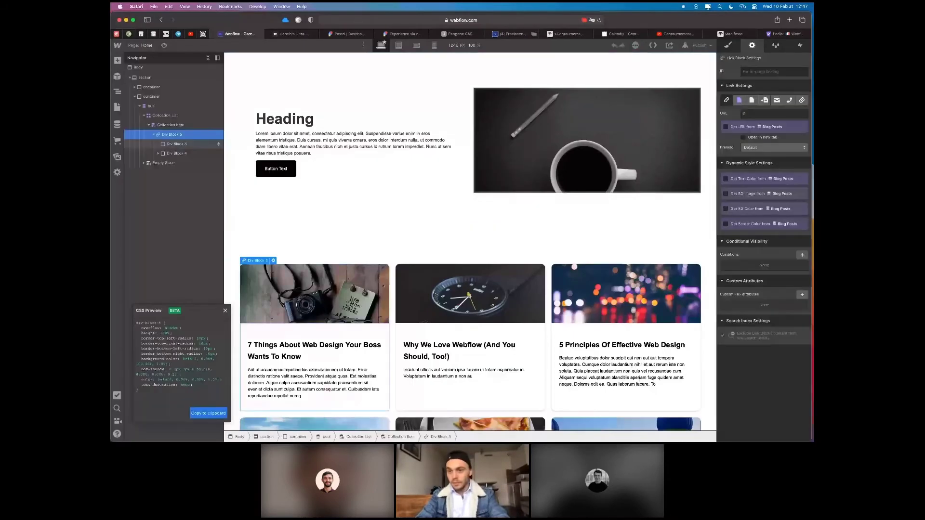
{"action": "left_click", "coordinate": [726, 127]}
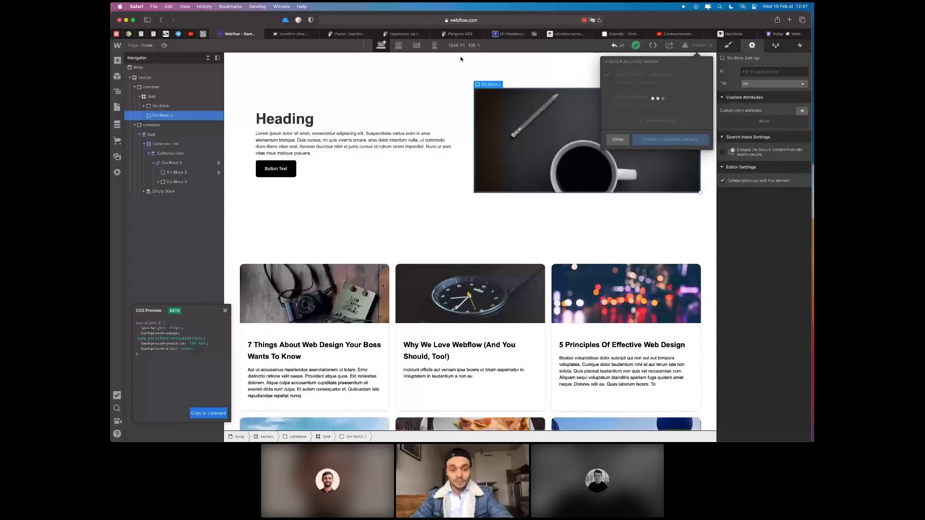
{"action": "left_click", "coordinate": [303, 35]}
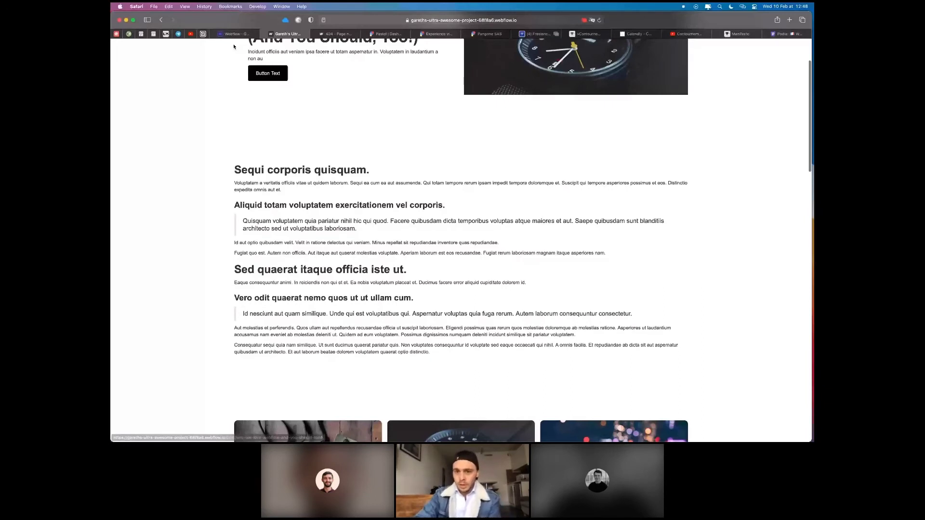
Go to the Webflow dashboard, look over all projects and open the "04. Side projects" folder
{"action": "left_click", "coordinate": [235, 34]}
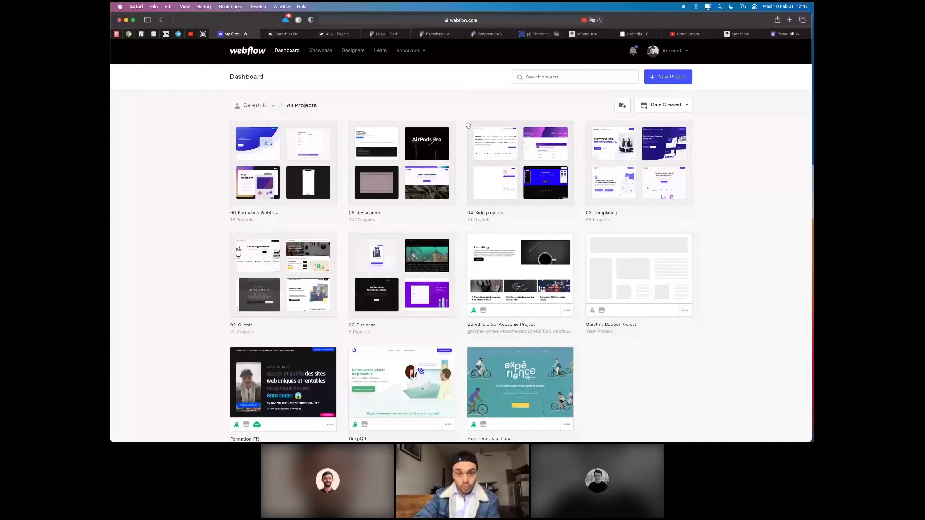
{"action": "scroll", "coordinate": [464, 286], "scroll_direction": "down", "scroll_amount": 3}
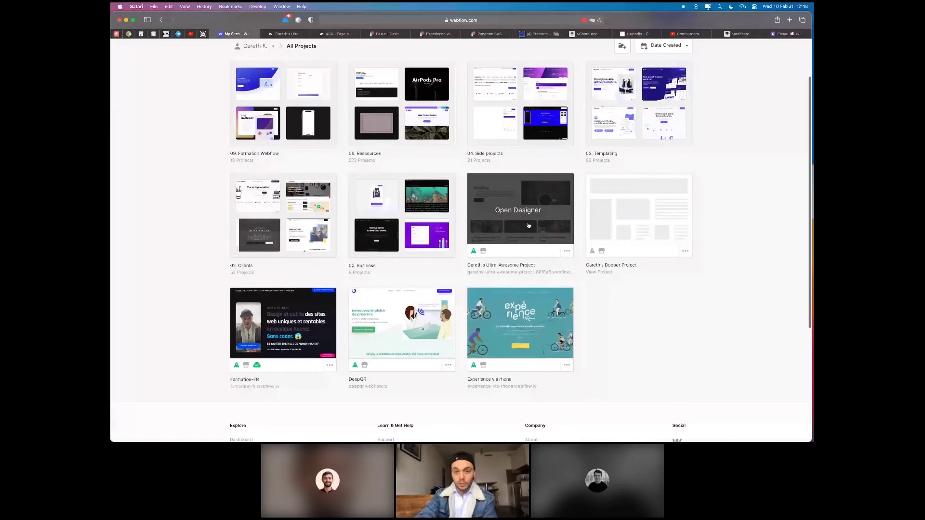
{"action": "scroll", "coordinate": [458, 164], "scroll_direction": "up", "scroll_amount": 1}
{"action": "scroll", "coordinate": [457, 164], "scroll_direction": "down", "scroll_amount": 1}
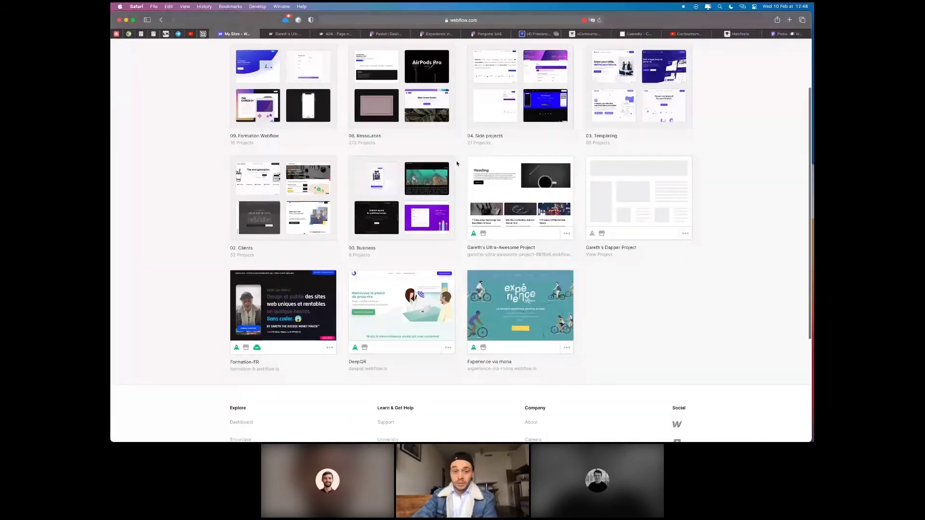
{"action": "scroll", "coordinate": [457, 164], "scroll_direction": "up", "scroll_amount": 3}
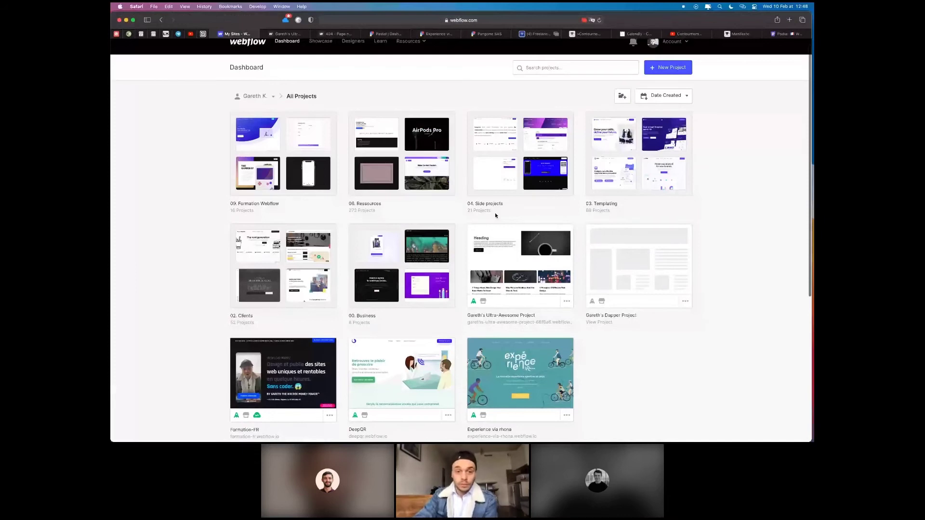
{"action": "left_click", "coordinate": [496, 215]}
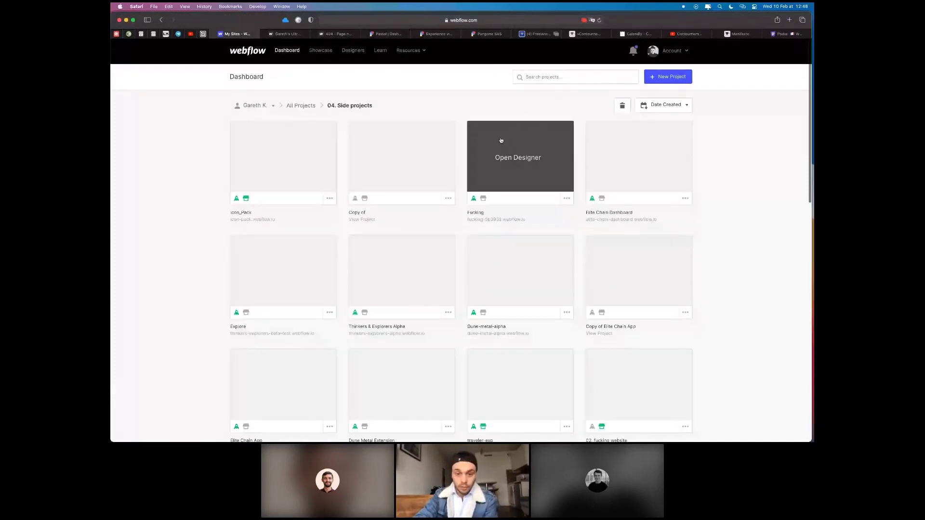
Look through the side projects and open the live site of the "Fucking" project
{"action": "scroll", "coordinate": [536, 217], "scroll_direction": "down", "scroll_amount": 5}
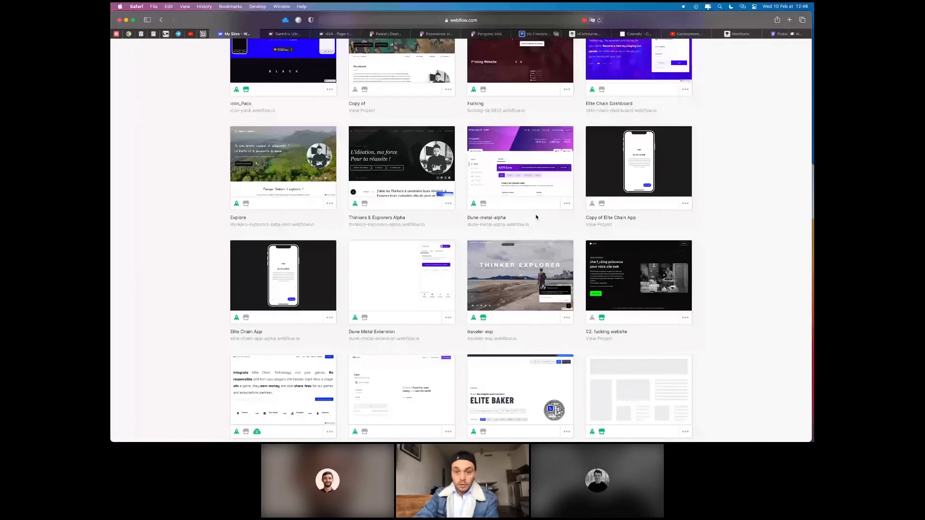
{"action": "scroll", "coordinate": [536, 217], "scroll_direction": "up", "scroll_amount": 3}
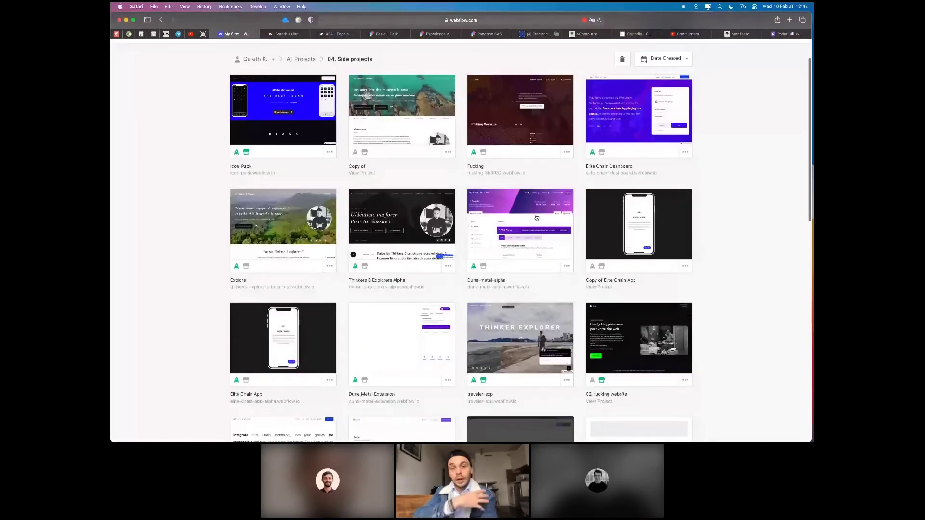
{"action": "left_click", "coordinate": [496, 173]}
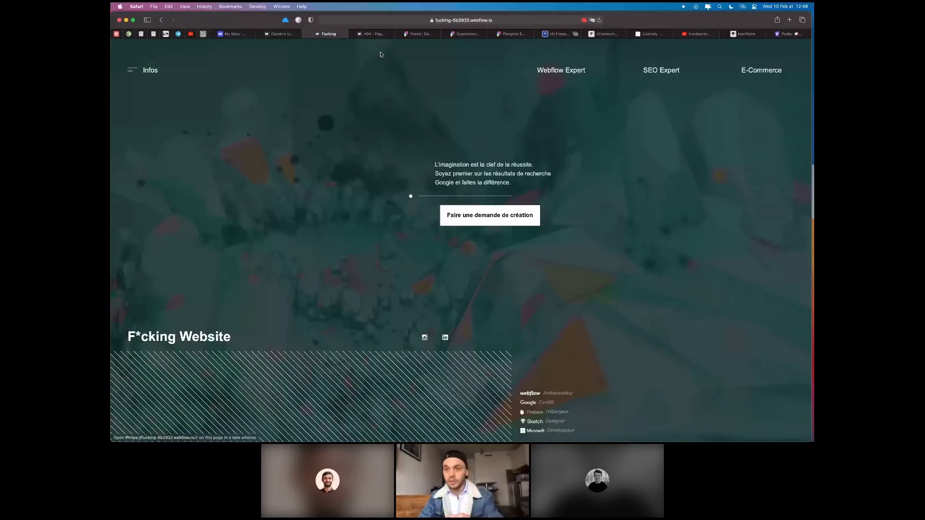
Open the AirPods Pro project's live site from the dashboard's "06. Ressources" folder and examine its scroll animation
{"action": "key", "text": "ctrl+shift+Tab"}
{"action": "key", "text": "ctrl+shift+Tab"}
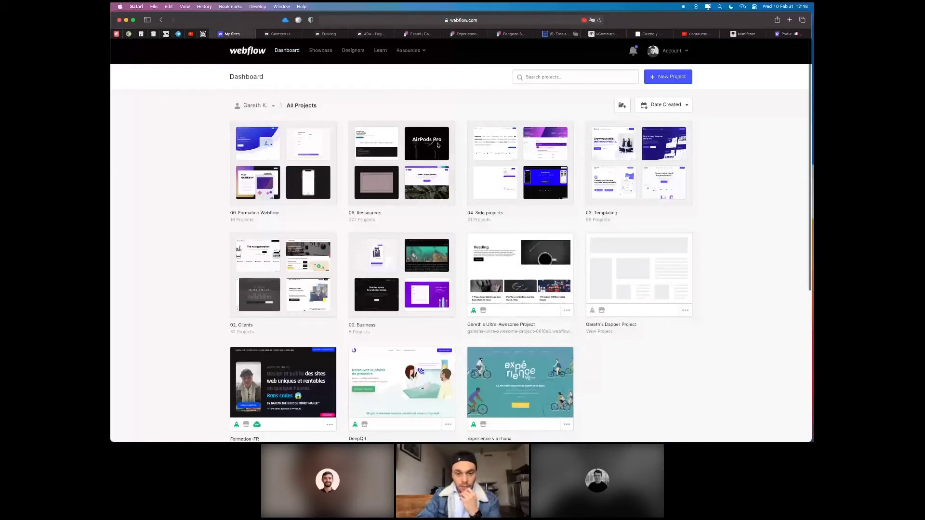
{"action": "left_click", "coordinate": [437, 145]}
{"action": "scroll", "coordinate": [500, 283], "scroll_direction": "down", "scroll_amount": 5}
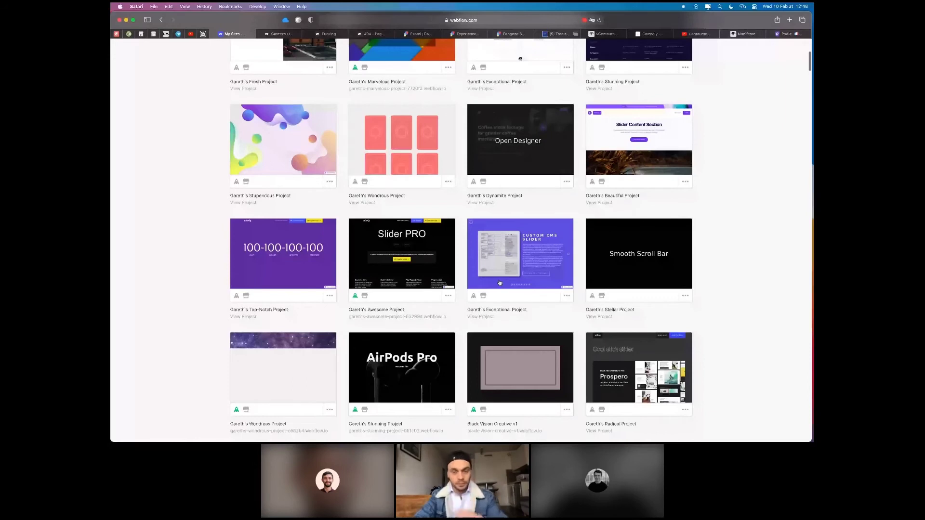
{"action": "left_click", "coordinate": [500, 283]}
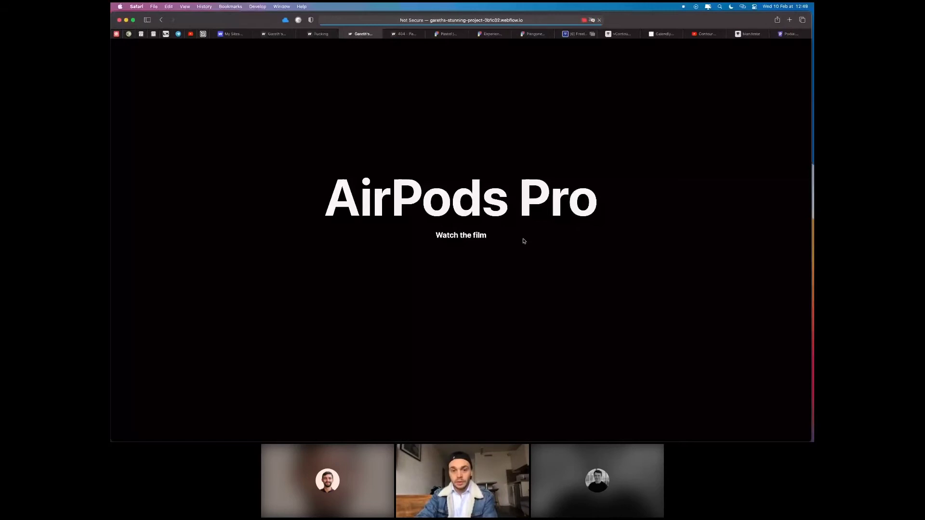
{"action": "scroll", "coordinate": [525, 241], "scroll_direction": "down", "scroll_amount": 5}
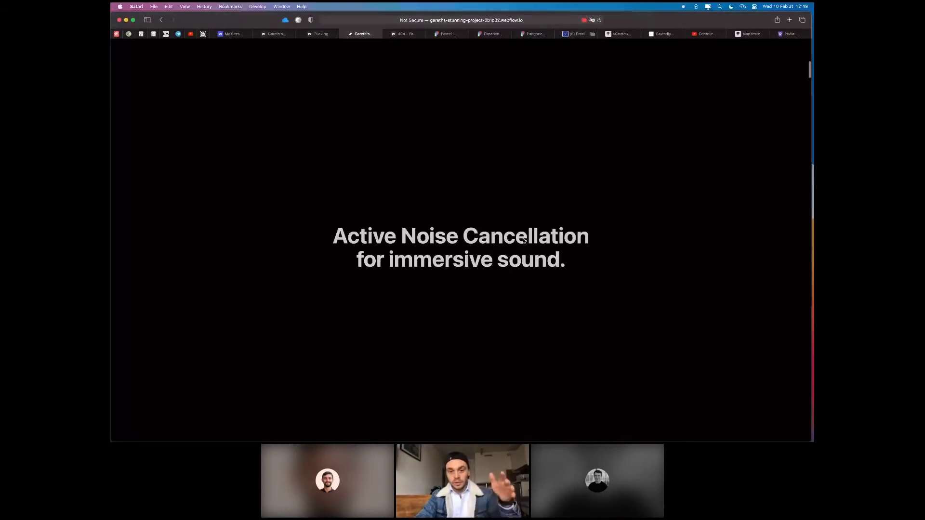
{"action": "scroll", "coordinate": [524, 241], "scroll_direction": "down", "scroll_amount": 5}
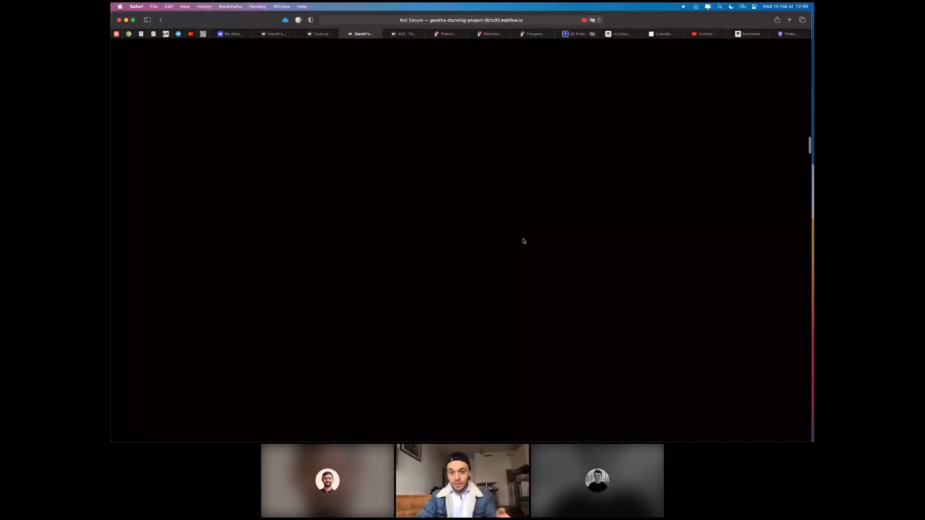
{"action": "scroll", "coordinate": [524, 241], "scroll_direction": "down", "scroll_amount": 5}
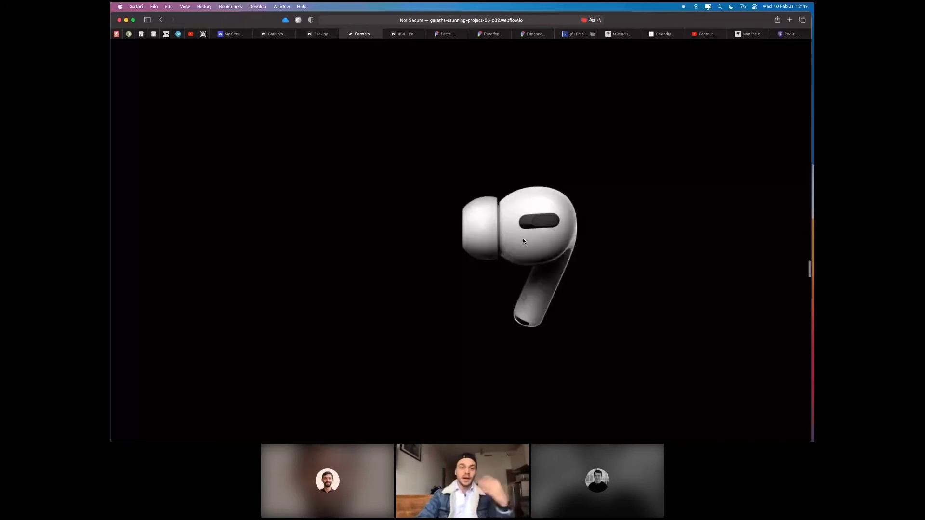
{"action": "scroll", "coordinate": [524, 241], "scroll_direction": "down", "scroll_amount": 2}
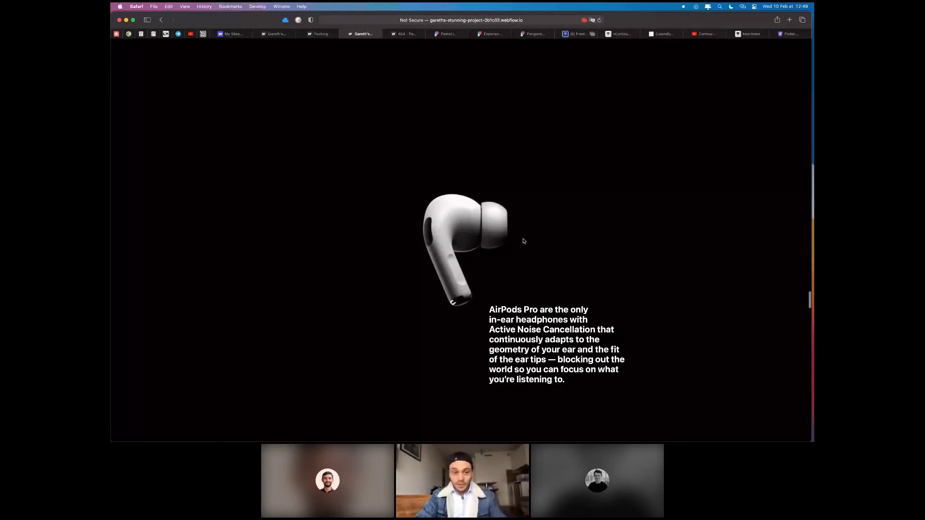
Return to the dashboard's list of all projects and open the settings of the Ultra-Awesome Project
{"action": "key", "text": "super+9"}
{"action": "scroll", "coordinate": [461, 236], "scroll_direction": "down", "scroll_amount": 1}
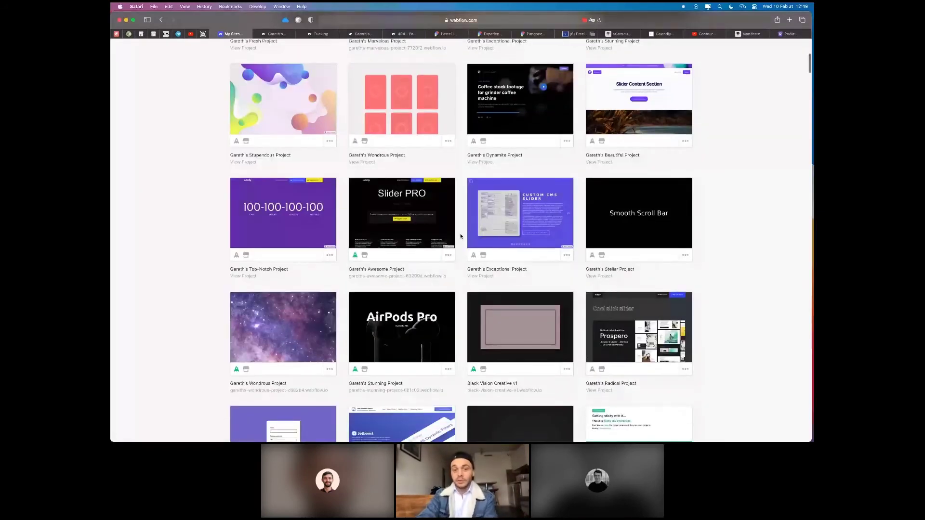
{"action": "scroll", "coordinate": [461, 237], "scroll_direction": "up", "scroll_amount": 3}
{"action": "scroll", "coordinate": [592, 211], "scroll_direction": "up", "scroll_amount": 10}
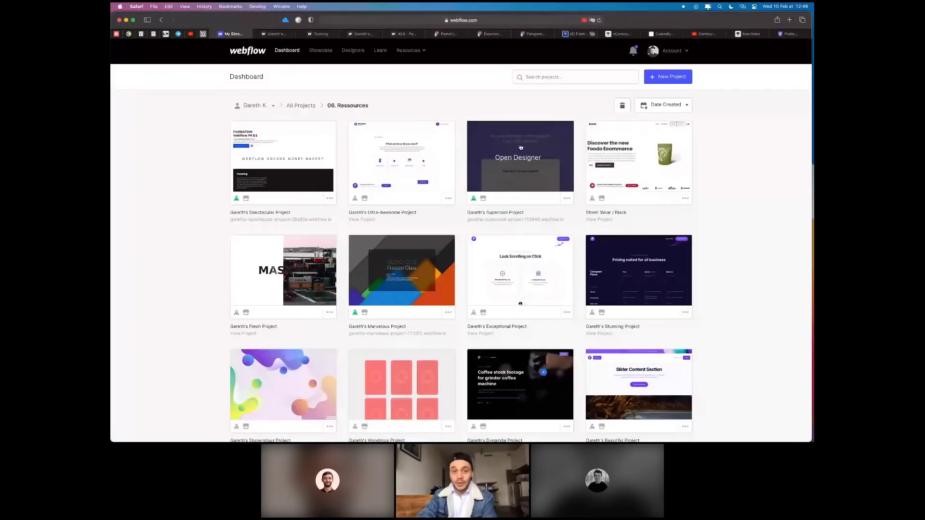
{"action": "left_click", "coordinate": [285, 51]}
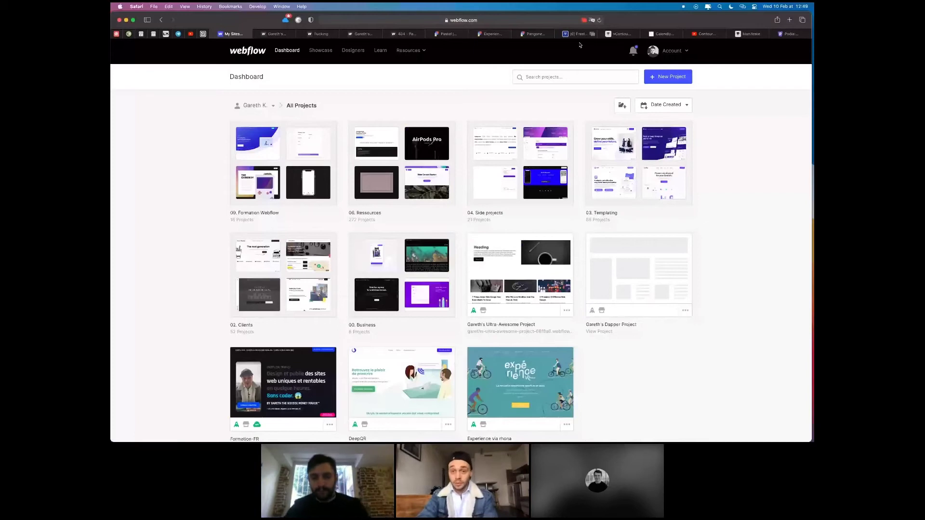
{"action": "mouse_move", "coordinate": [721, 35]}
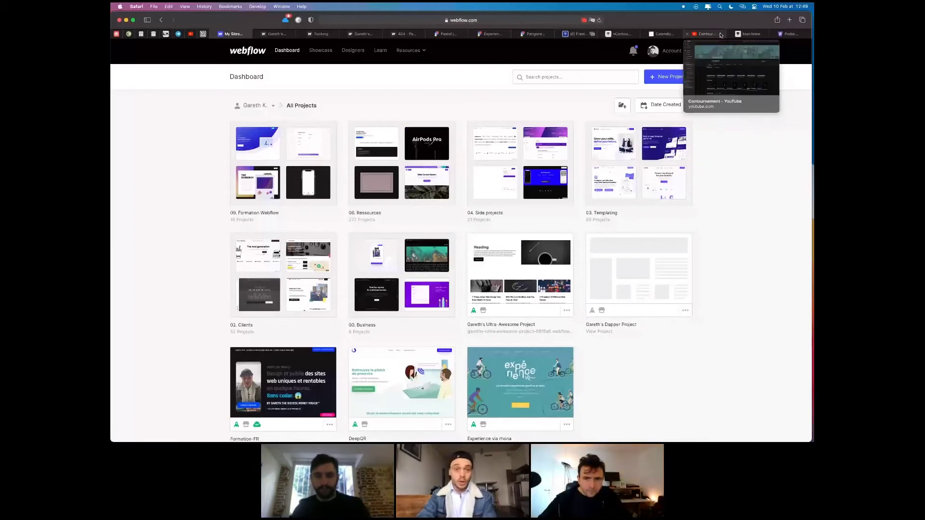
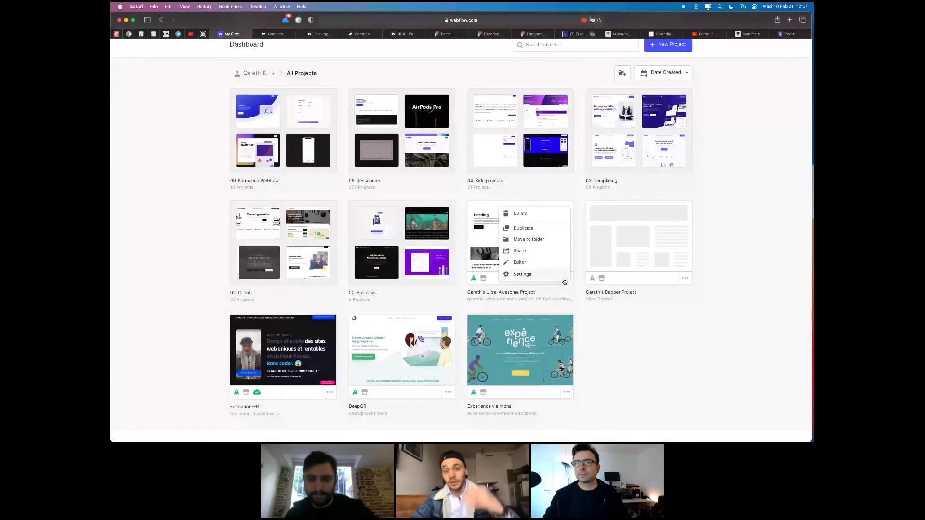
{"action": "left_click", "coordinate": [554, 274]}
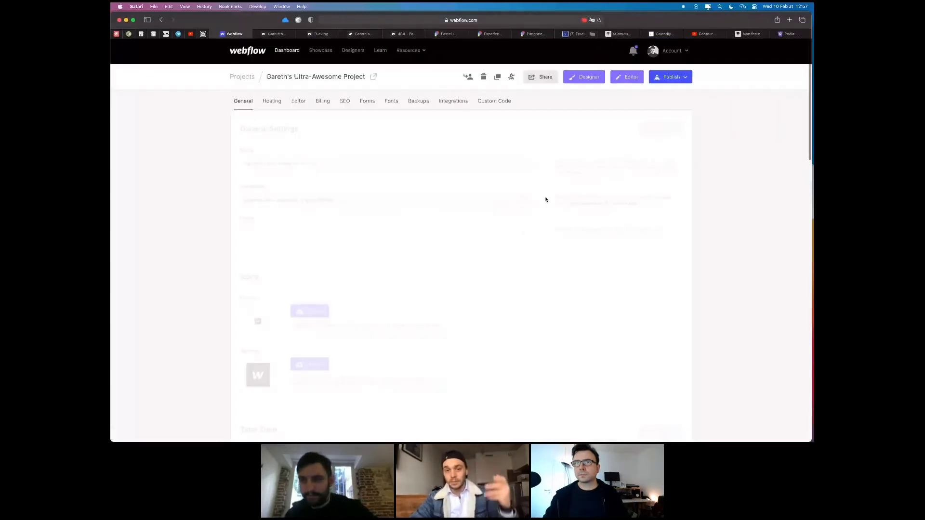
Open the project in the Designer and stack the home page's hero grid into a single column in mobile portrait view
{"action": "left_click", "coordinate": [579, 78]}
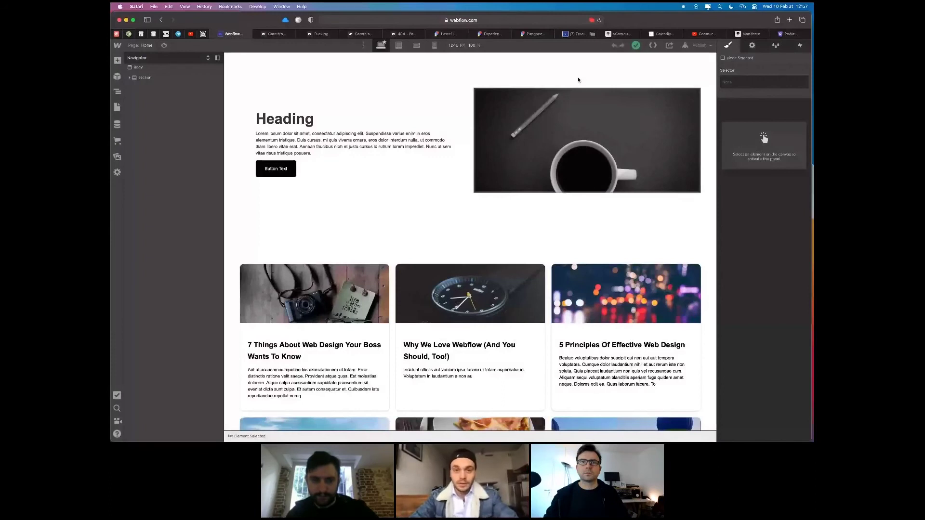
{"action": "left_click", "coordinate": [434, 46]}
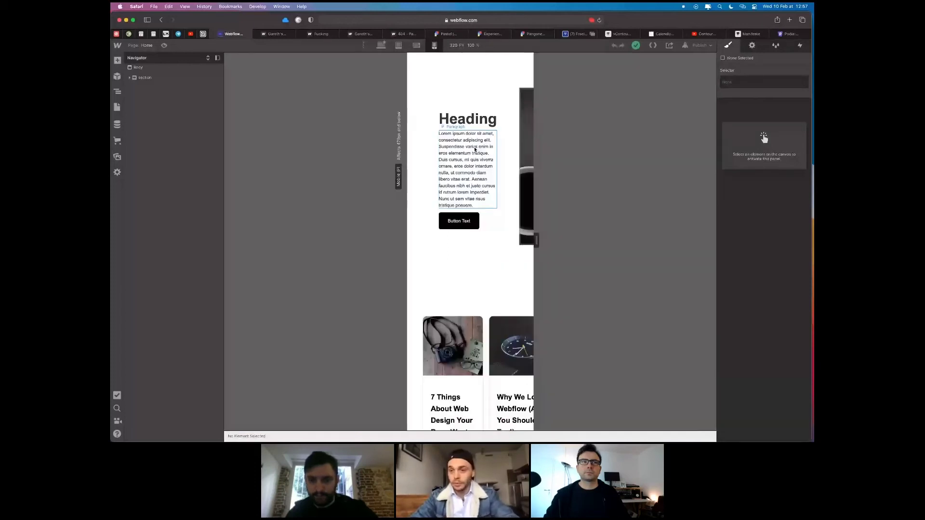
{"action": "left_click", "coordinate": [503, 253]}
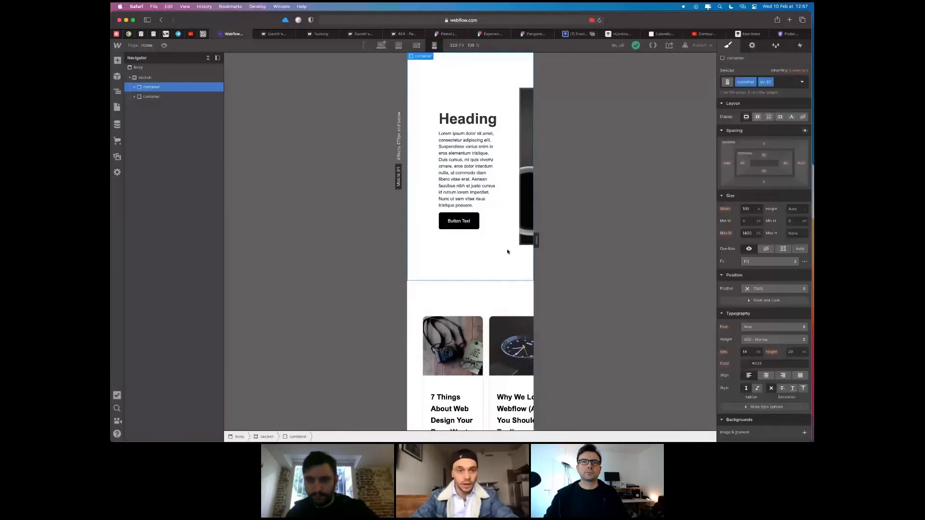
{"action": "left_click", "coordinate": [512, 133]}
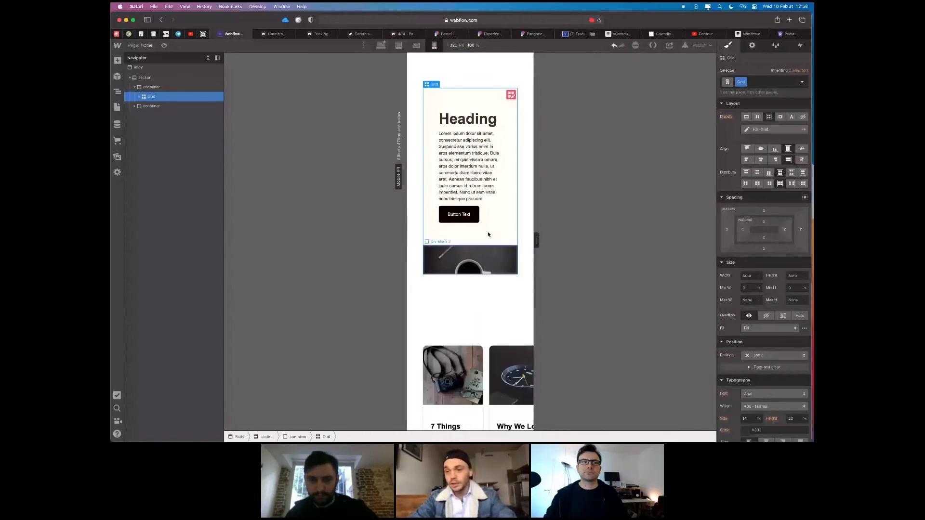
Position the hero image block manually with row start 1 and row end 1, above the heading text
{"action": "left_click", "coordinate": [466, 272]}
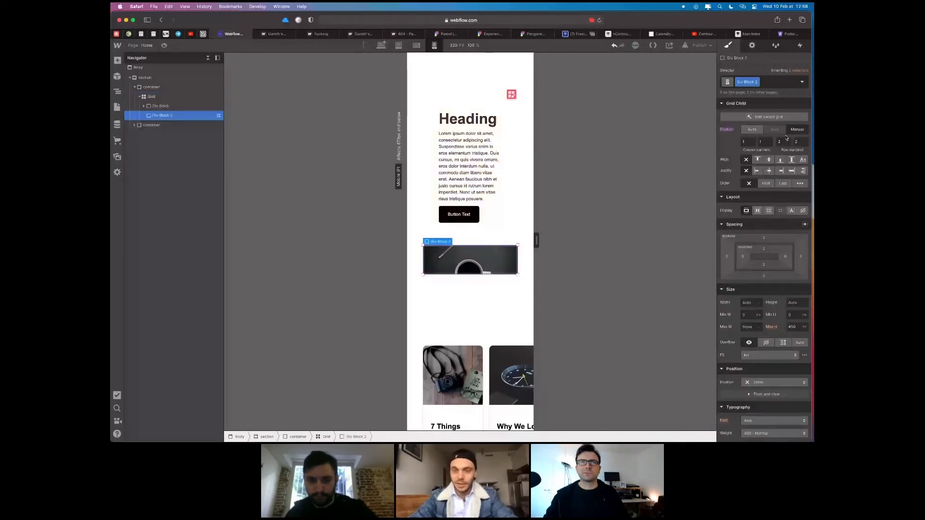
{"action": "left_click", "coordinate": [782, 141]}
{"action": "type", "text": "1"}
{"action": "key", "text": "Tab"}
{"action": "type", "text": "1"}
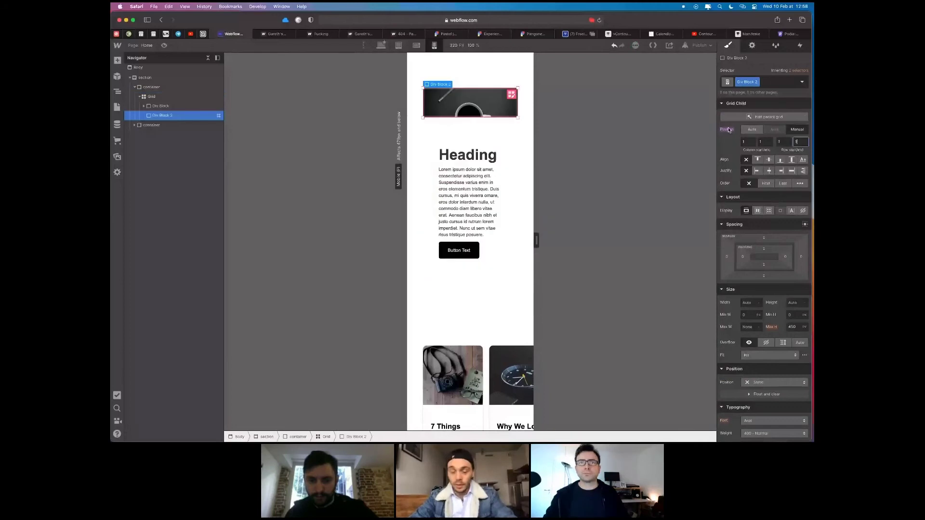
{"action": "key", "text": "Return"}
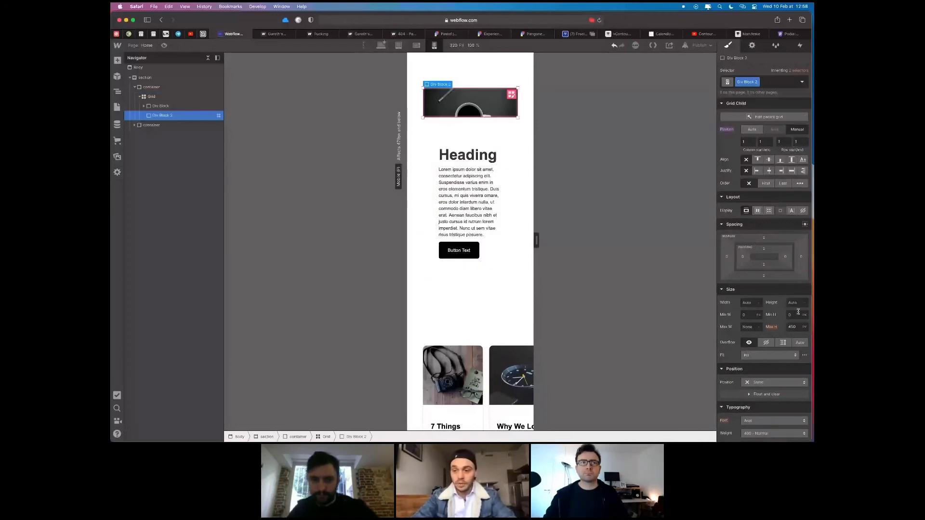
Try a minimum height of 450 px on the hero image block, then set it to 250 px
{"action": "left_click", "coordinate": [798, 312]}
{"action": "type", "text": "450"}
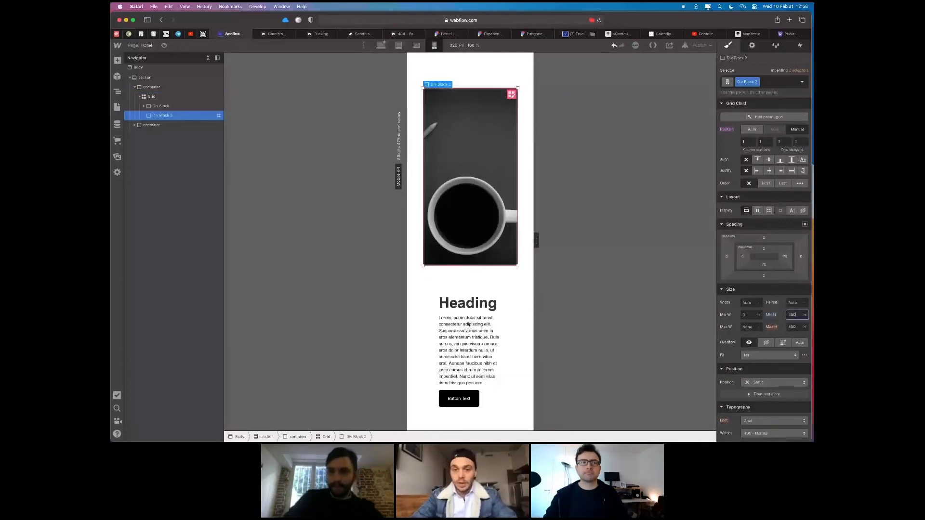
{"action": "key", "text": "BackSpace"}
{"action": "key", "text": "BackSpace"}
{"action": "key", "text": "BackSpace"}
{"action": "type", "text": "250"}
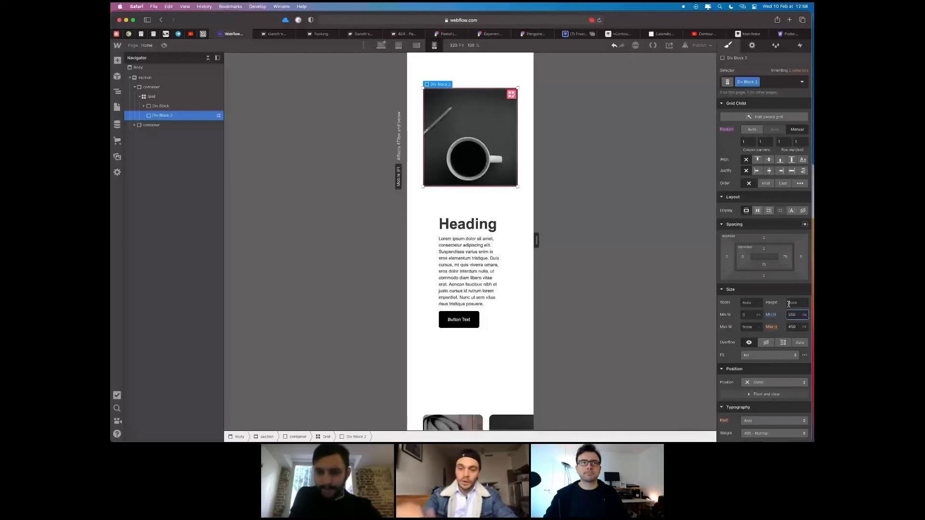
Set the padding of the hero's heading and text block to 0 on all sides
{"action": "left_click", "coordinate": [470, 265]}
{"action": "left_click", "coordinate": [764, 249]}
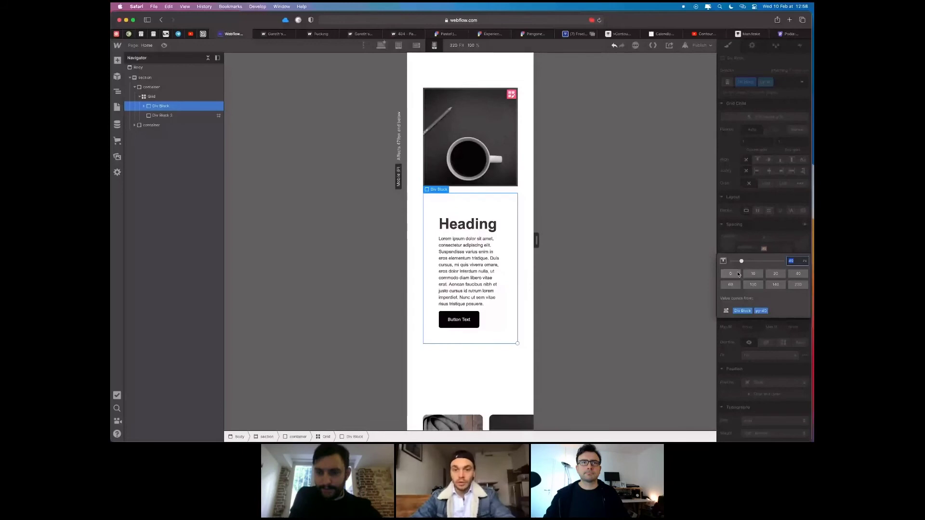
{"action": "left_click", "coordinate": [739, 274], "text": "shift"}
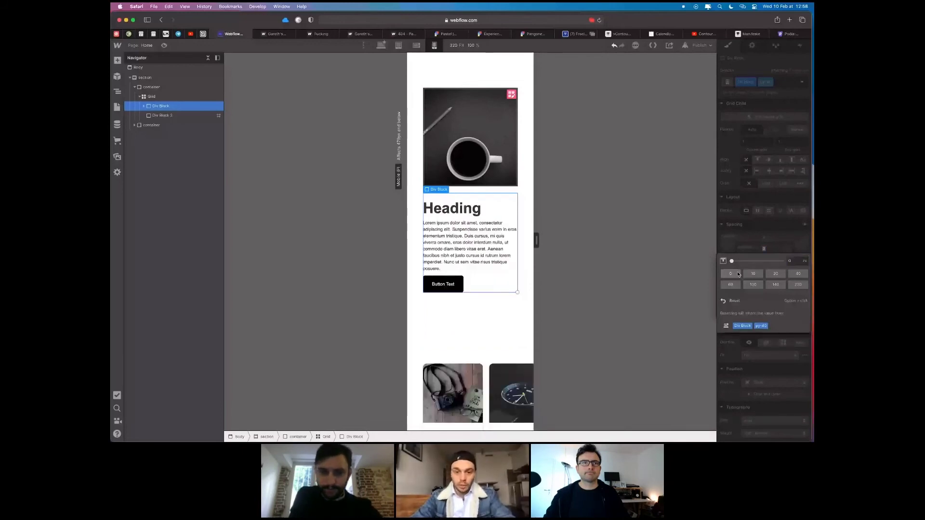
Set the padding of the hero container to 40 px on all sides
{"action": "left_click", "coordinate": [470, 313]}
{"action": "left_click", "coordinate": [764, 155]}
{"action": "left_click", "coordinate": [798, 180], "text": "shift"}
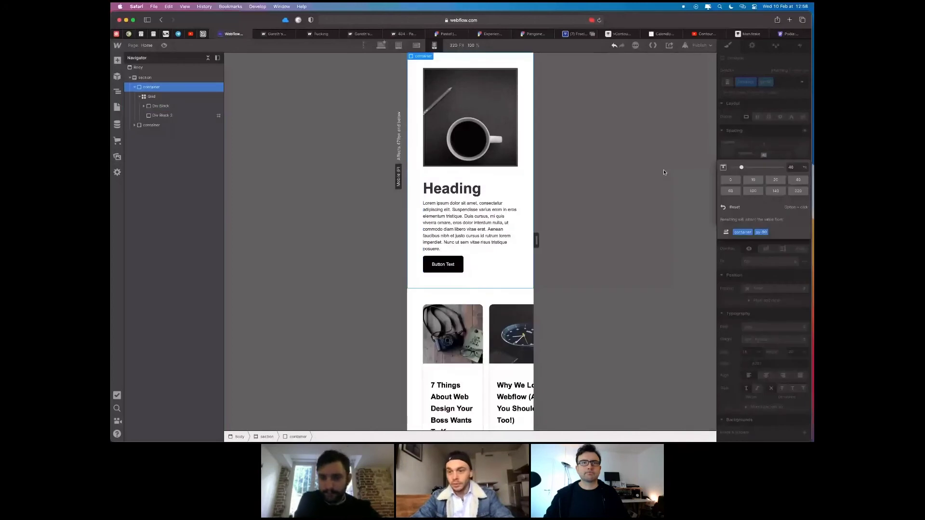
Reduce the blog collection list's grid to one column on mobile and look over the stacked post cards
{"action": "scroll", "coordinate": [486, 274], "scroll_direction": "down", "scroll_amount": 3}
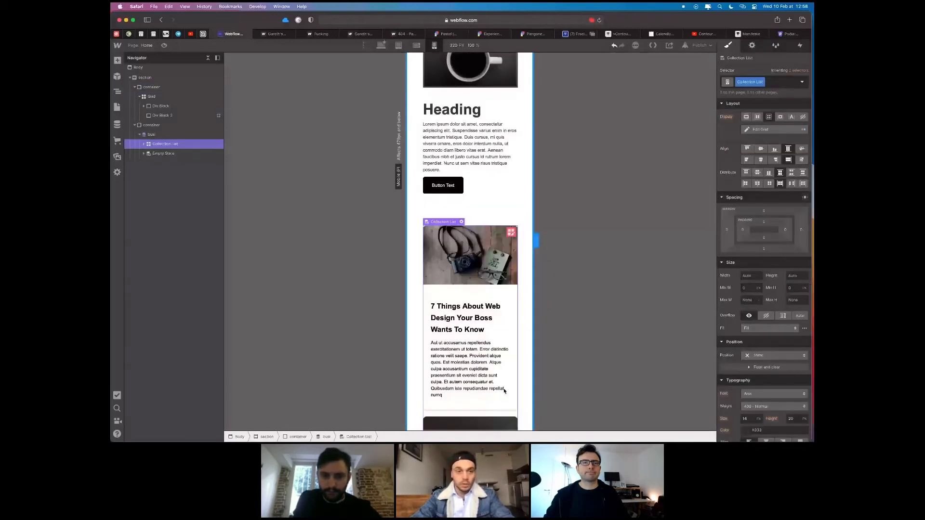
{"action": "scroll", "coordinate": [505, 391], "scroll_direction": "down", "scroll_amount": 10}
{"action": "scroll", "coordinate": [305, 238], "scroll_direction": "up", "scroll_amount": 8}
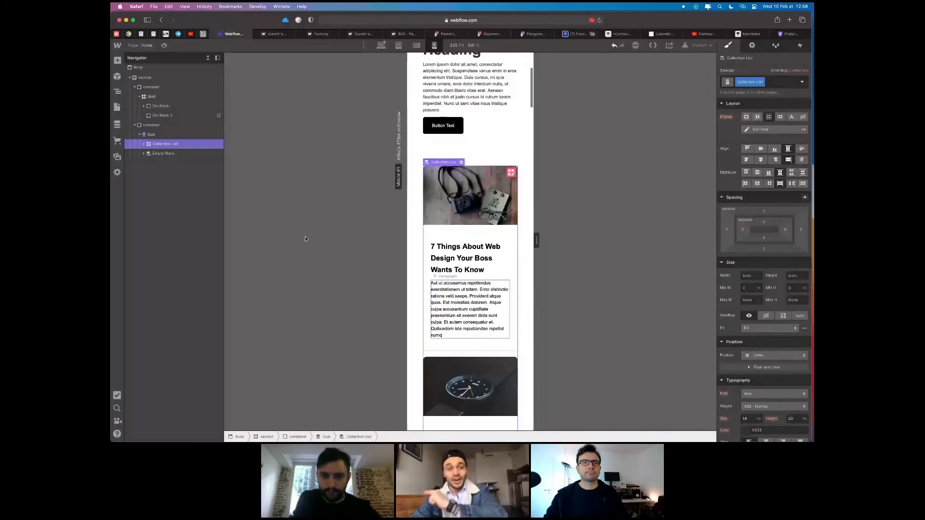
{"action": "scroll", "coordinate": [305, 239], "scroll_direction": "up", "scroll_amount": 1}
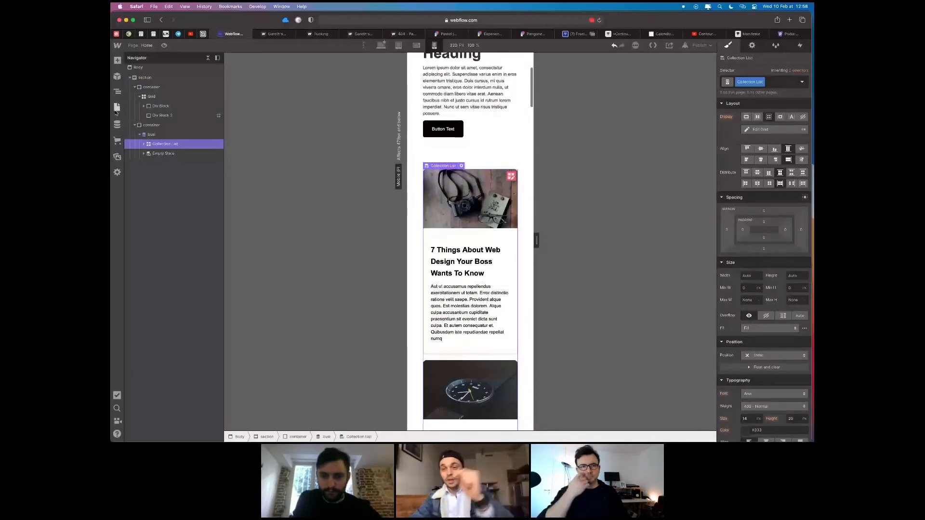
Open the Blog Posts Template page and set the hero image block's grid position to manual
{"action": "left_click", "coordinate": [116, 108]}
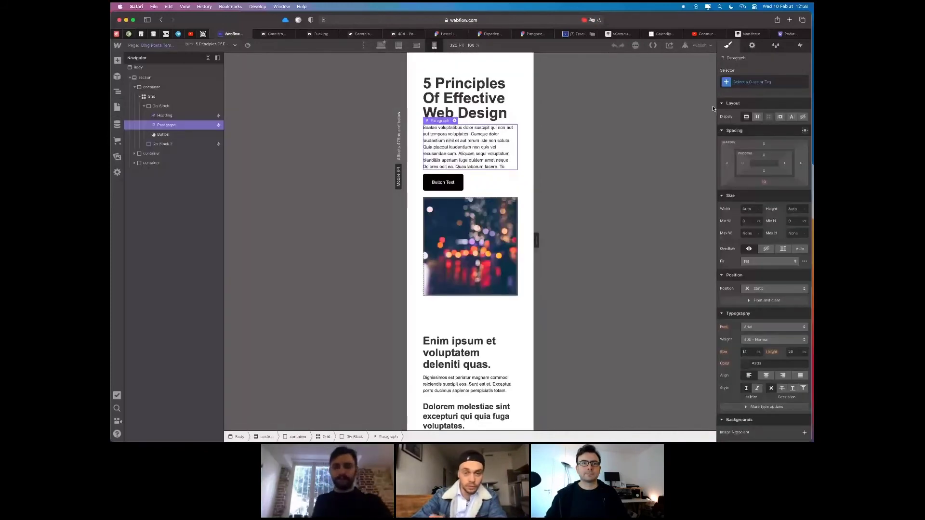
{"action": "left_click", "coordinate": [482, 231]}
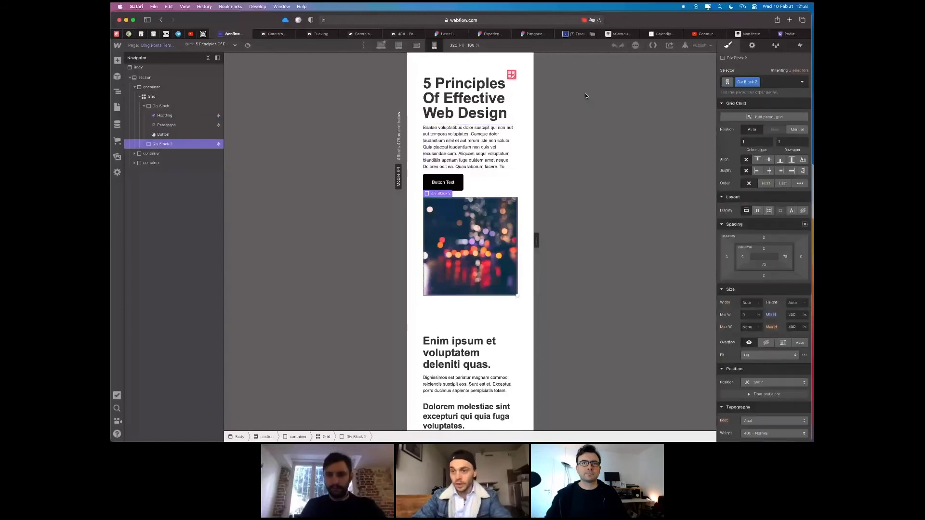
{"action": "left_click", "coordinate": [797, 130]}
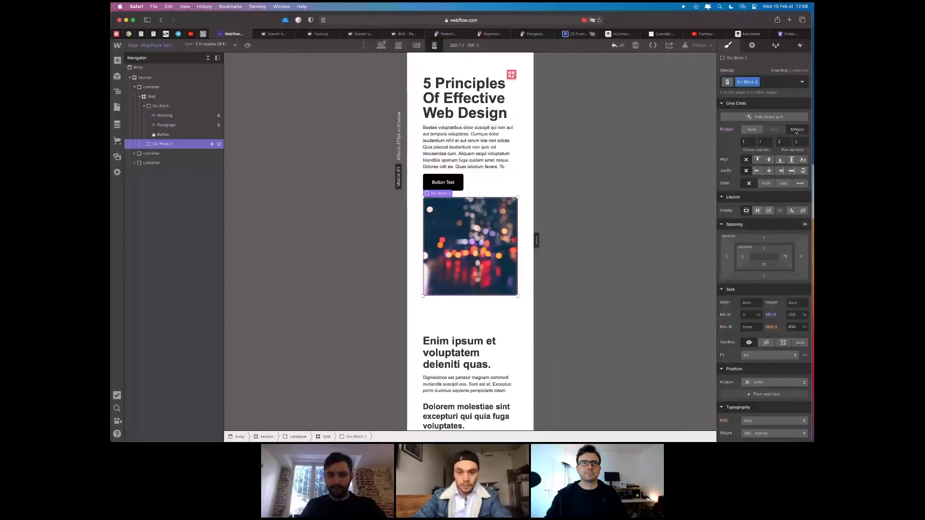
Give the template page's blog collection list a combo class "scroll" and a grid with column direction and a single row
{"action": "left_click", "coordinate": [481, 98]}
{"action": "scroll", "coordinate": [506, 315], "scroll_direction": "down", "scroll_amount": 6}
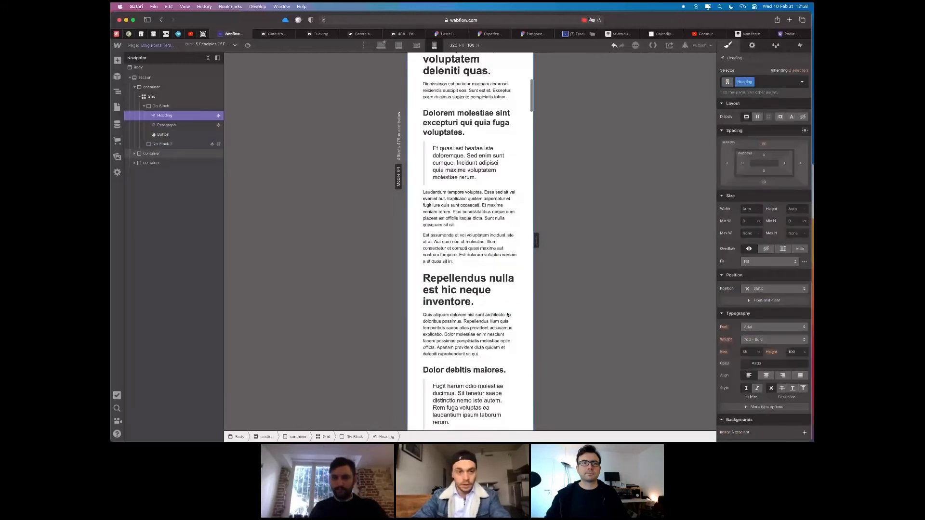
{"action": "scroll", "coordinate": [508, 315], "scroll_direction": "down", "scroll_amount": 10}
{"action": "scroll", "coordinate": [506, 314], "scroll_direction": "down", "scroll_amount": 3}
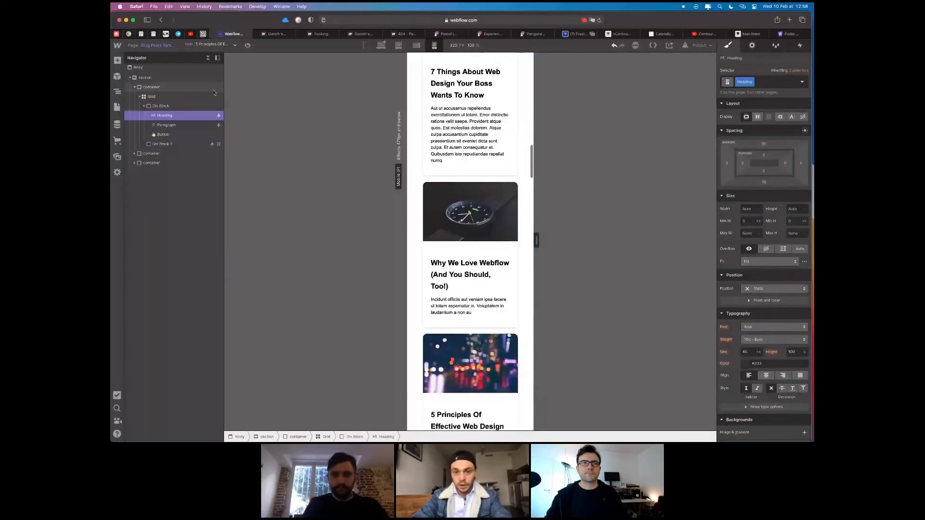
{"action": "left_click", "coordinate": [465, 171]}
{"action": "left_click", "coordinate": [517, 178]}
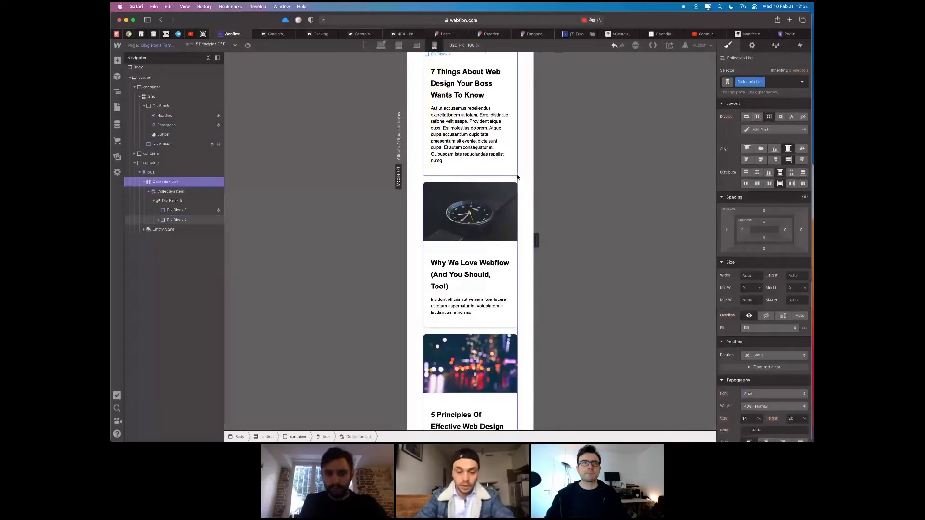
{"action": "key", "text": "super+Return"}
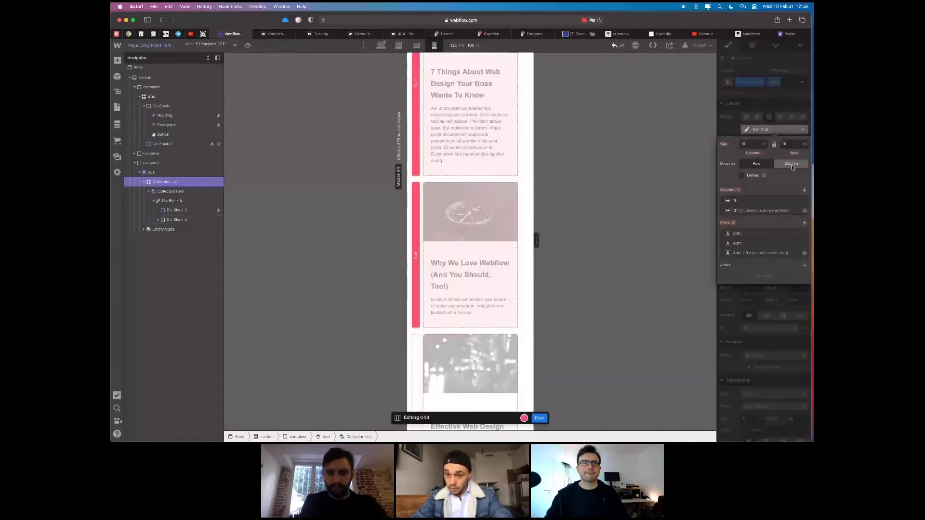
{"action": "left_click", "coordinate": [792, 165]}
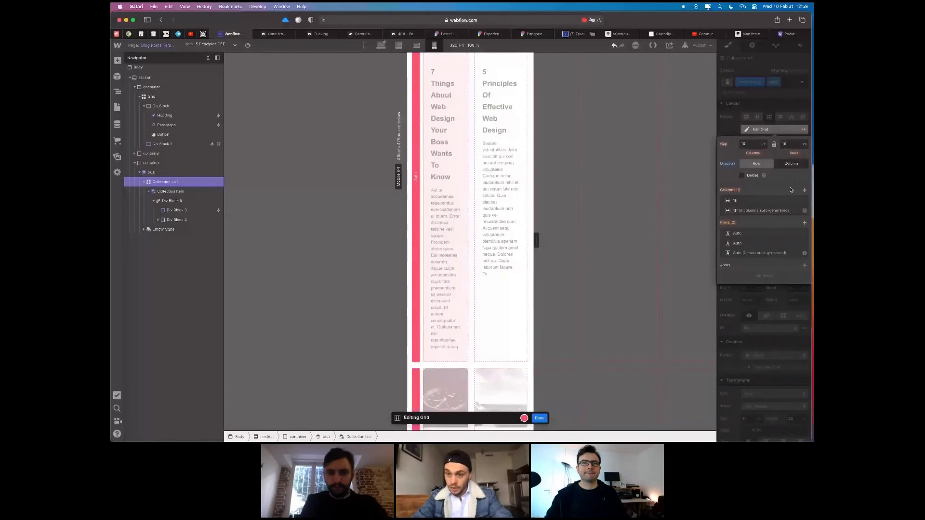
{"action": "left_click", "coordinate": [803, 235]}
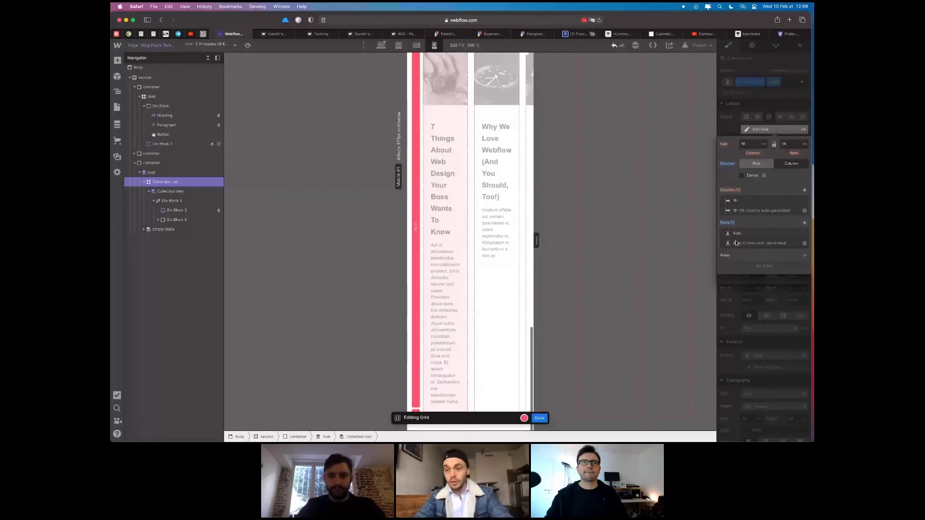
Try 90vw and 70vw for the collection list's first grid column, set it to 80vw, and check the horizontal scrolling
{"action": "left_click", "coordinate": [732, 200]}
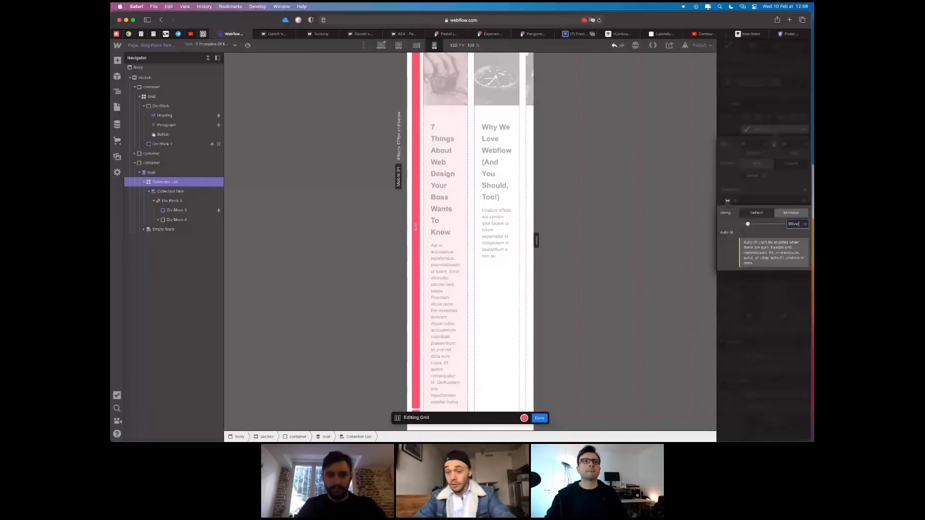
{"action": "key", "text": "Return"}
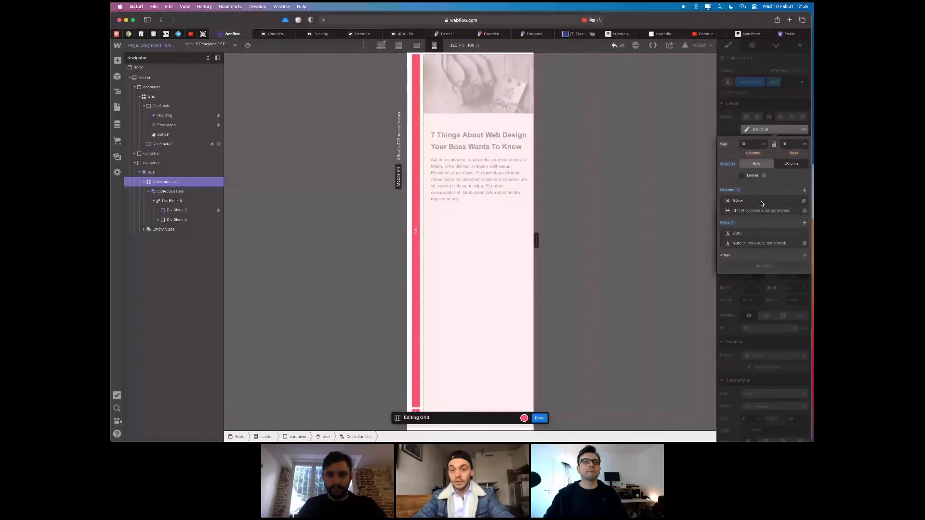
{"action": "left_click", "coordinate": [761, 203]}
{"action": "type", "text": "70"}
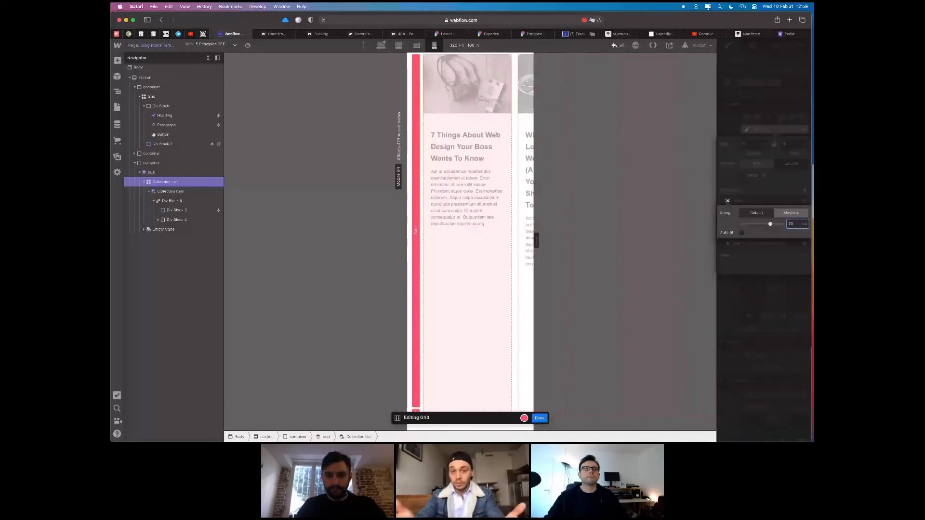
{"action": "key", "text": "Escape"}
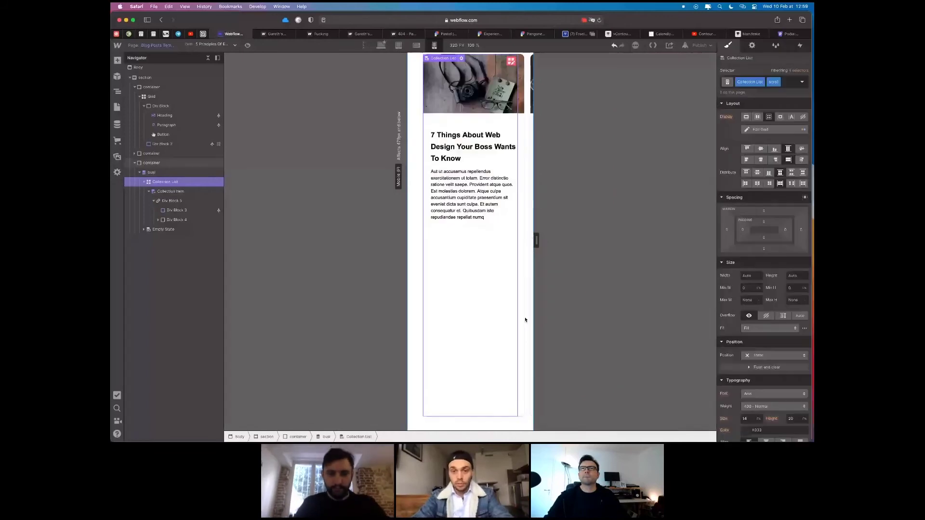
{"action": "scroll", "coordinate": [503, 306], "scroll_direction": "right", "scroll_amount": 3}
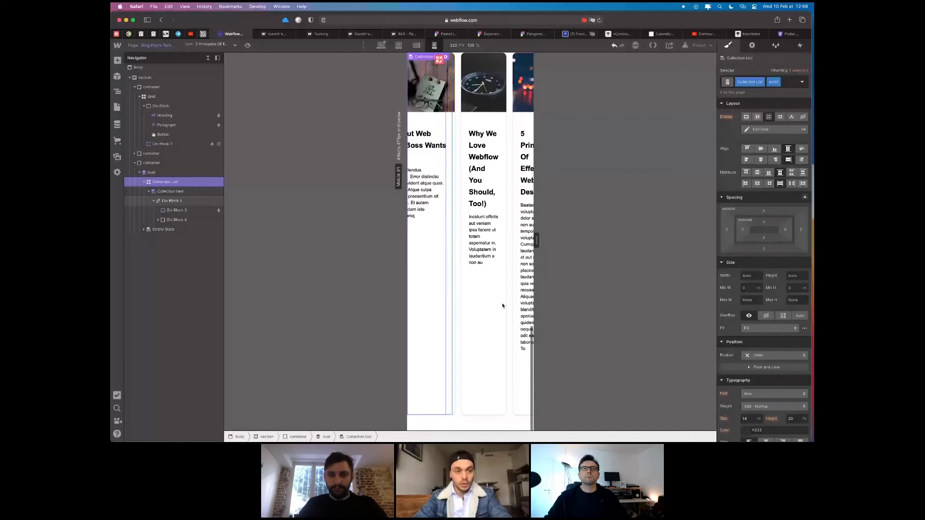
Wrap the template page's section in a new div block, set its overflow to hidden and then auto, and check the sideways scrolling
{"action": "left_click", "coordinate": [137, 67]}
{"action": "left_click", "coordinate": [117, 59]}
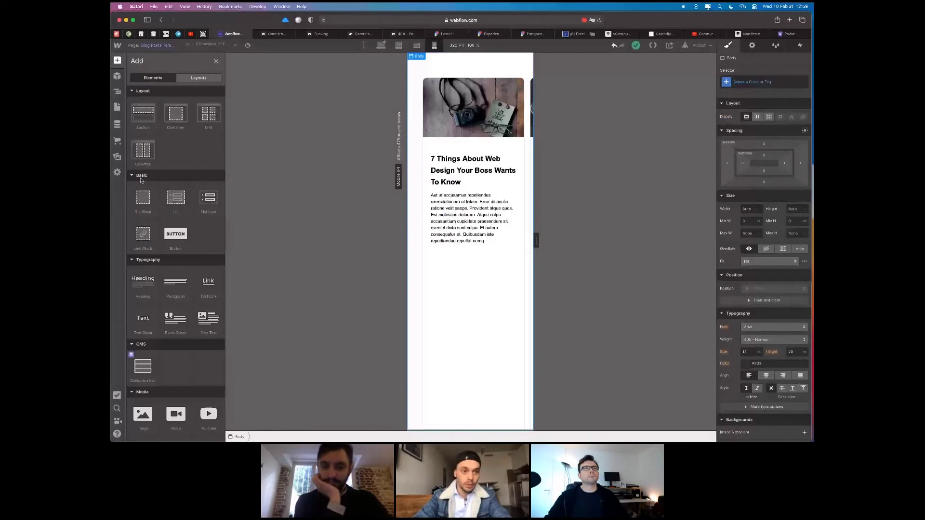
{"action": "key", "text": "super+z"}
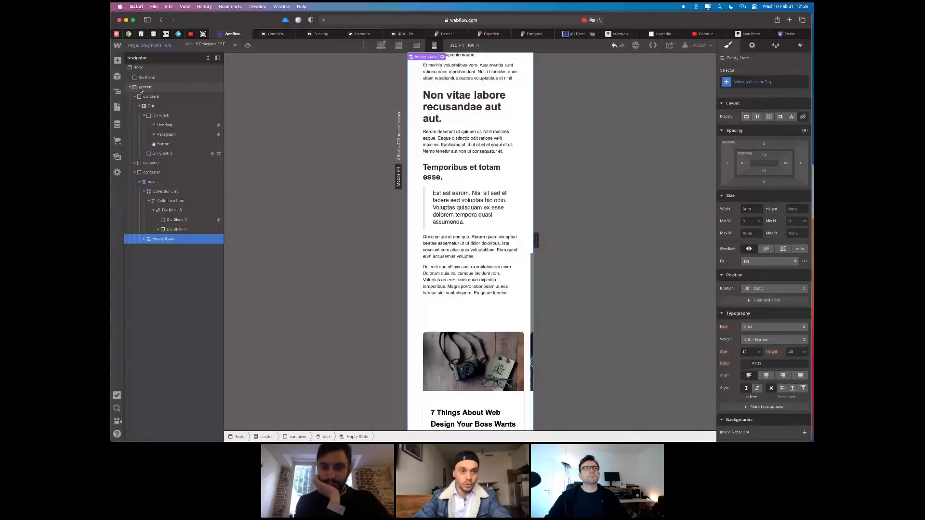
{"action": "left_click_drag", "start_coordinate": [140, 89], "coordinate": [152, 83]}
{"action": "left_click", "coordinate": [151, 78]}
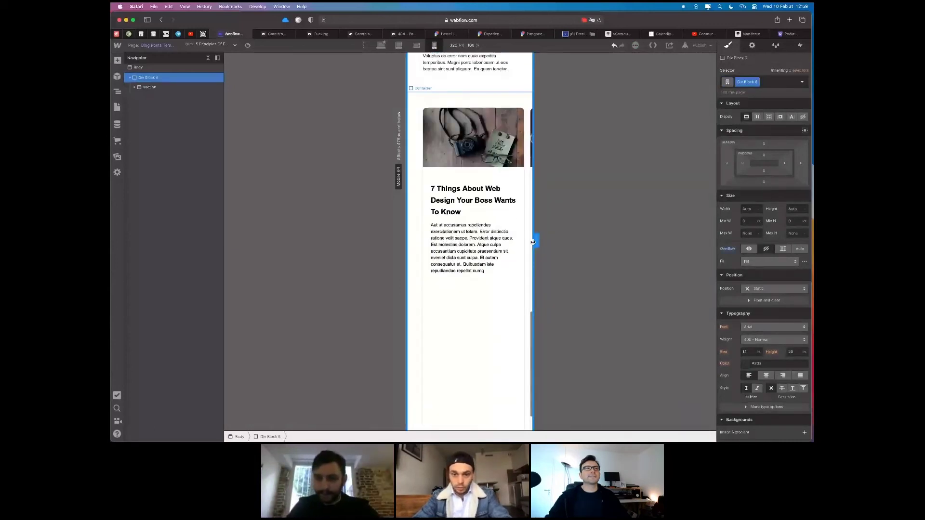
{"action": "scroll", "coordinate": [499, 257], "scroll_direction": "right", "scroll_amount": 10}
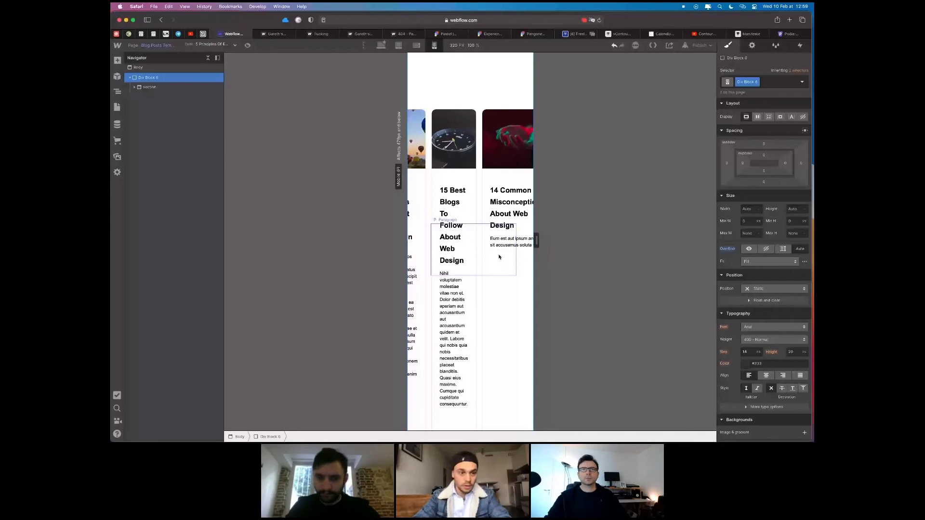
Undo the wrapper div's last overflow change and set the blog collection list's auto-generated grid columns to 80vw
{"action": "key", "text": "super+z"}
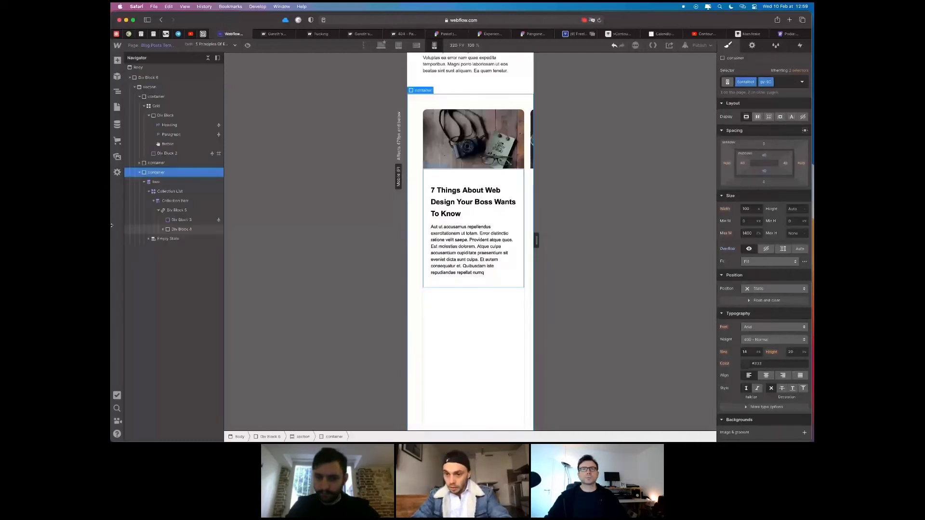
{"action": "left_click", "coordinate": [169, 191]}
{"action": "left_click", "coordinate": [764, 129]}
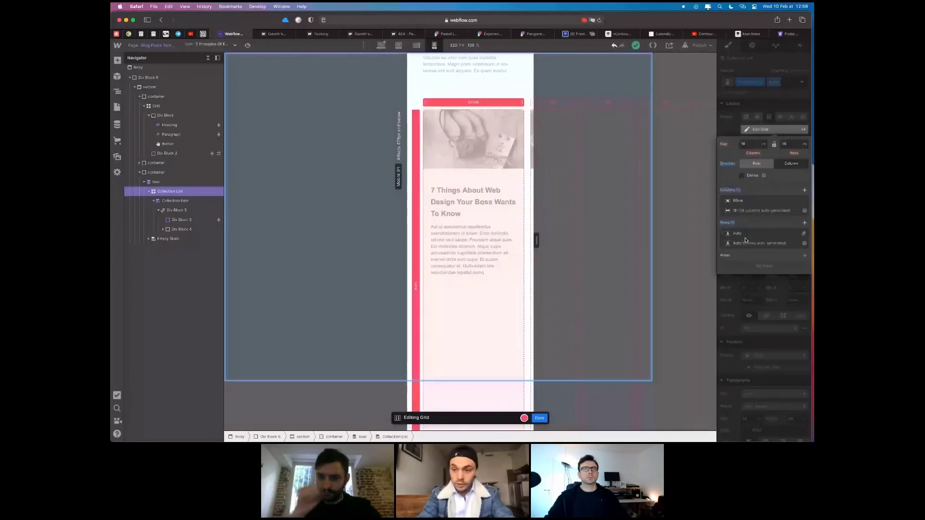
{"action": "left_click", "coordinate": [736, 210]}
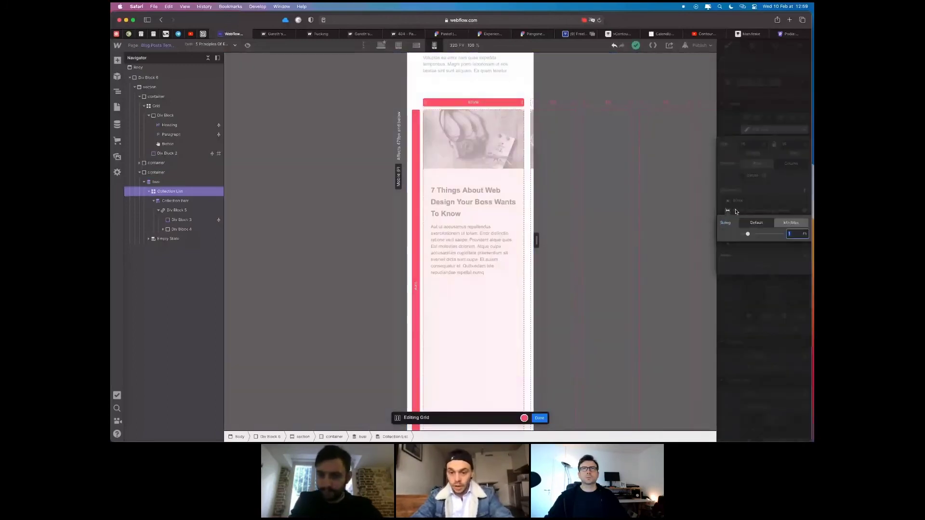
{"action": "type", "text": "80vw"}
{"action": "key", "text": "Return"}
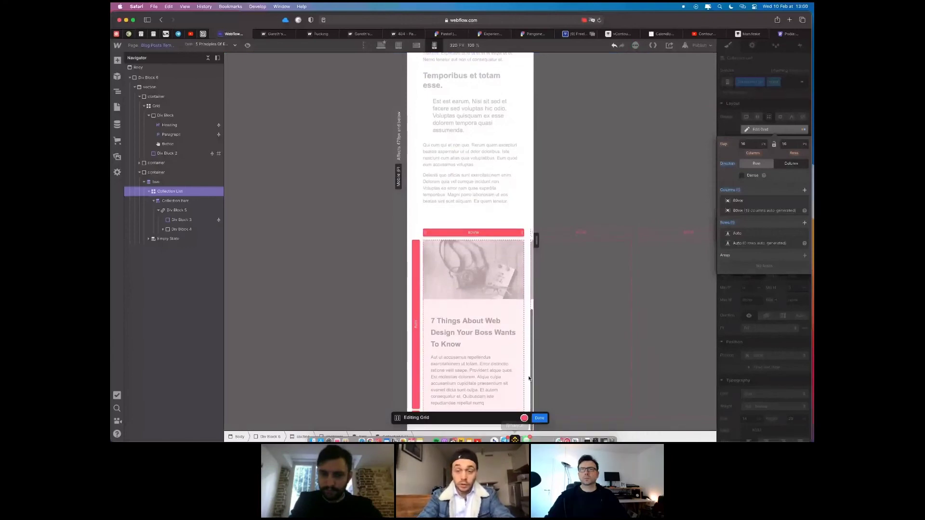
{"action": "key", "text": "Escape"}
Try hiding the overflow of the container around the blog collection list, and undo it
{"action": "left_click", "coordinate": [452, 251]}
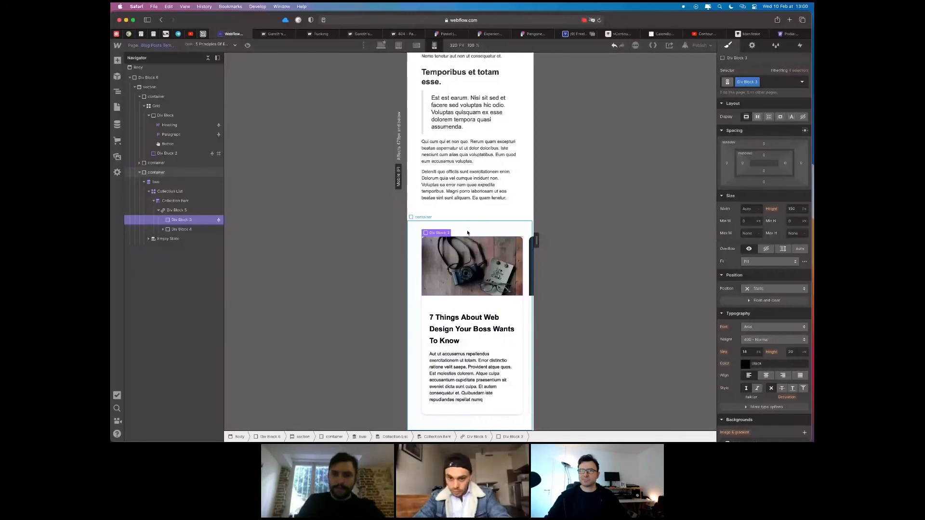
{"action": "left_click", "coordinate": [467, 233]}
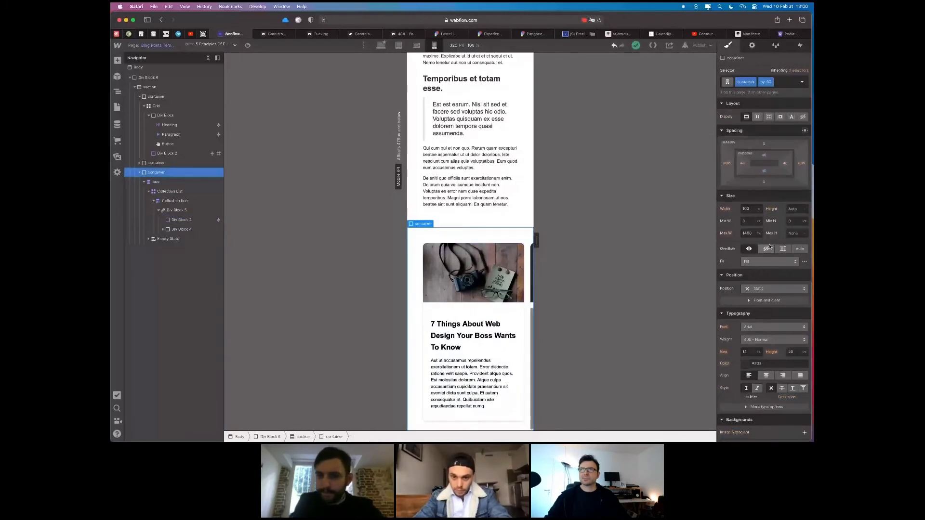
{"action": "left_click", "coordinate": [767, 248]}
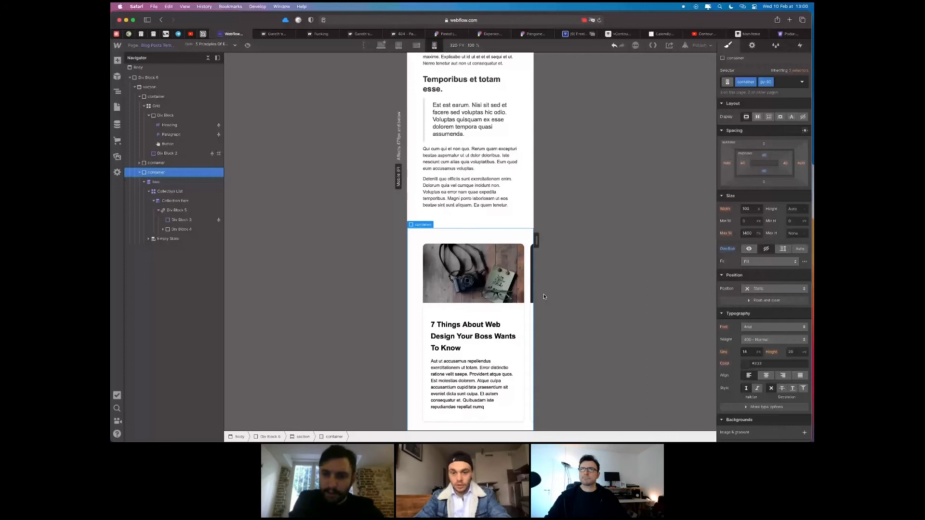
{"action": "key", "text": "super+z"}
{"action": "key", "text": "super+z"}
Set the blog collection list's overflow to auto and check that its cards scroll sideways
{"action": "scroll", "coordinate": [509, 334], "scroll_direction": "right", "scroll_amount": 3}
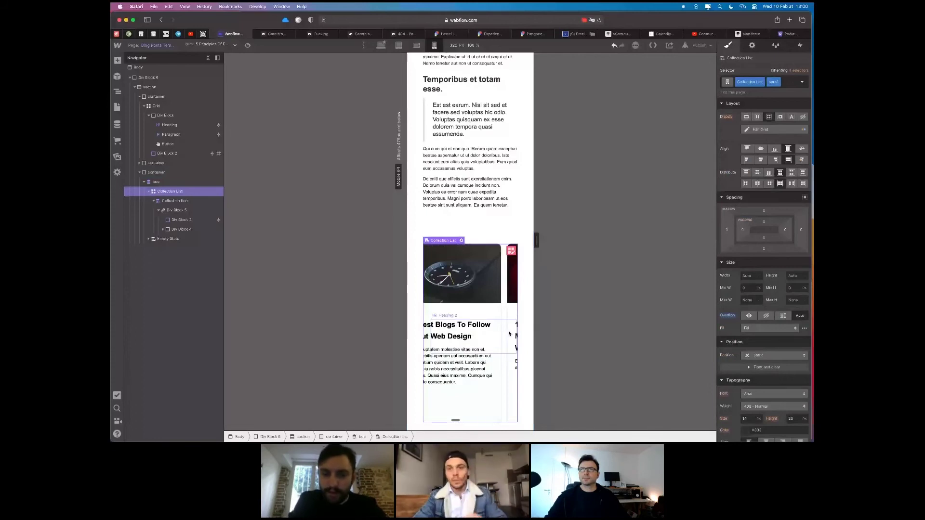
{"action": "scroll", "coordinate": [509, 334], "scroll_direction": "right", "scroll_amount": 3}
{"action": "left_click", "coordinate": [512, 202]}
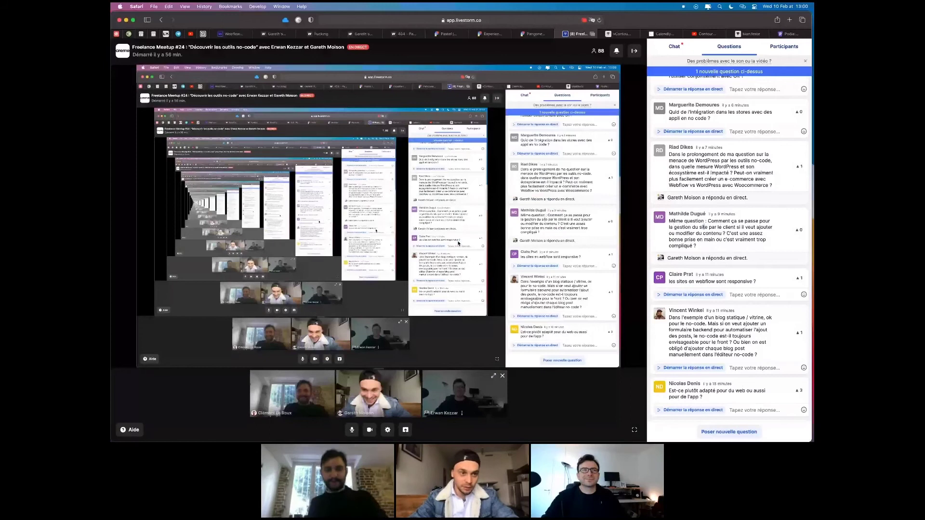
Return to the Webflow project, go to the dashboard, and open the mindr project from the 00. Business folder
{"action": "left_click", "coordinate": [244, 37]}
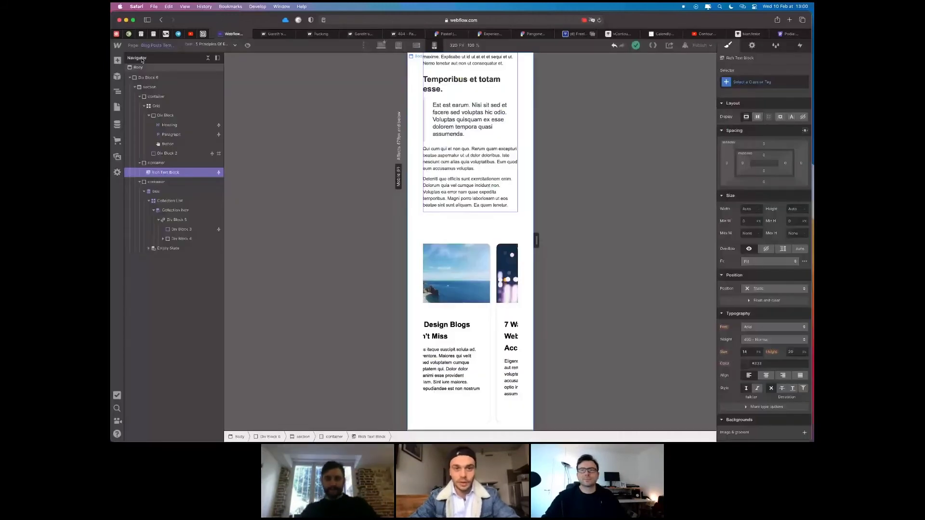
{"action": "left_click", "coordinate": [117, 45]}
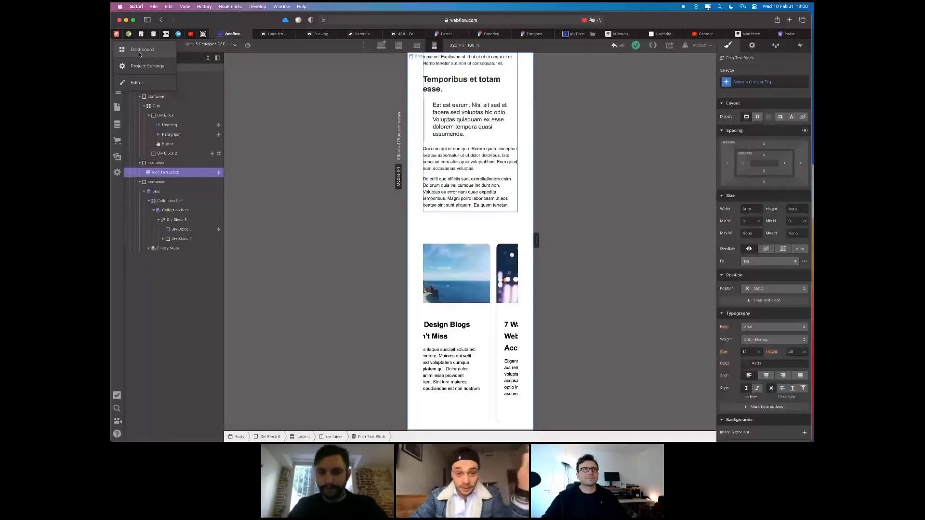
{"action": "left_click", "coordinate": [140, 50]}
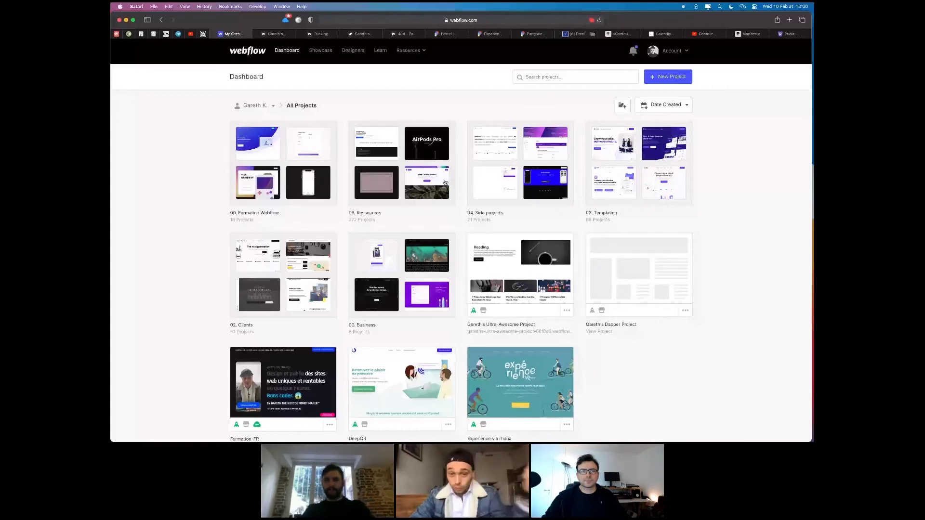
{"action": "left_click", "coordinate": [394, 255]}
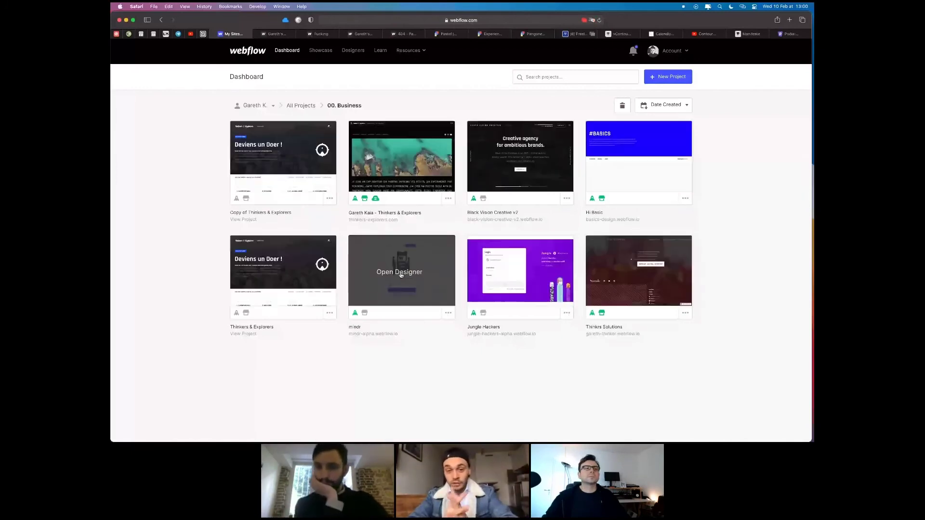
{"action": "left_click", "coordinate": [400, 273]}
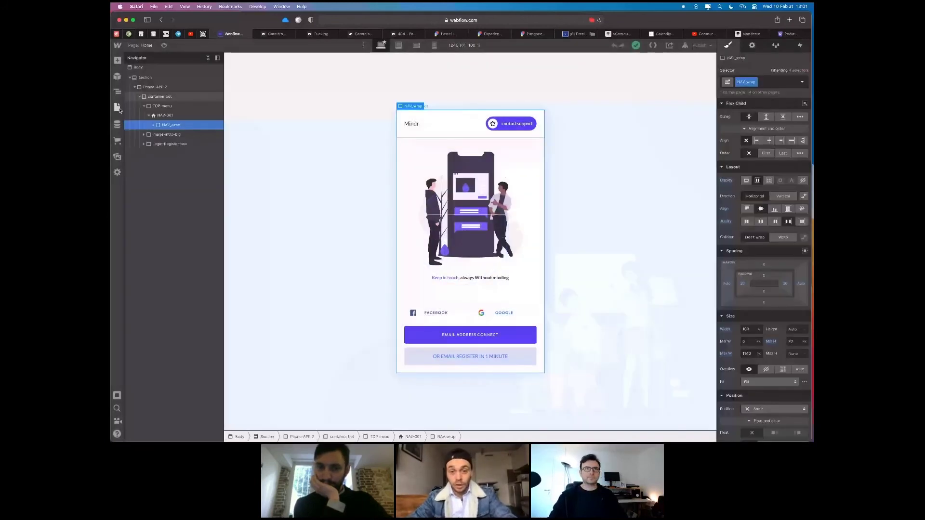
Show the mindr project's list of pages and open its published site, mindr-alpha.webflow.io
{"action": "left_click", "coordinate": [118, 107]}
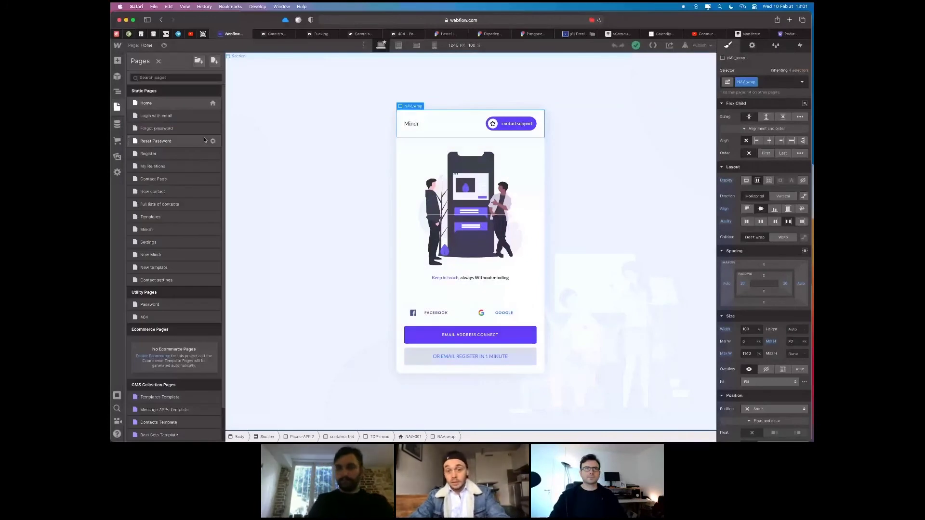
{"action": "left_click", "coordinate": [470, 208]}
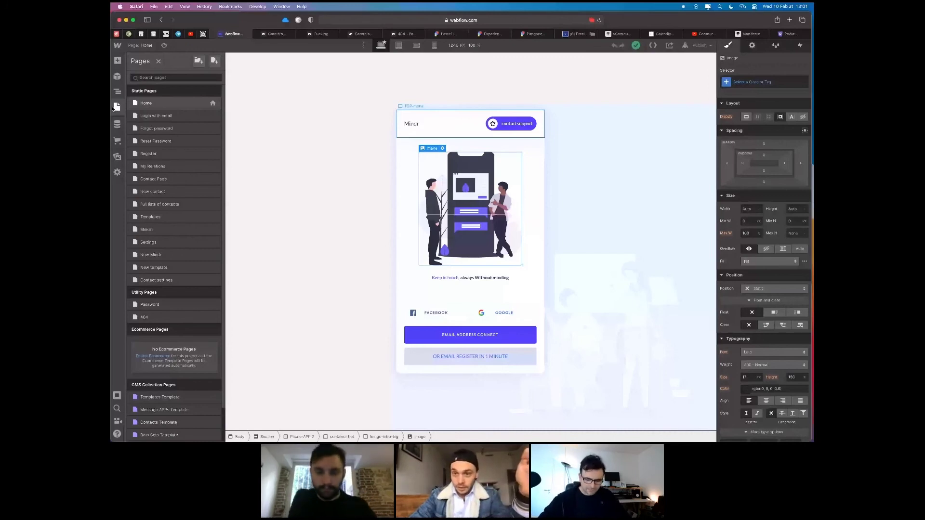
{"action": "left_click", "coordinate": [700, 45]}
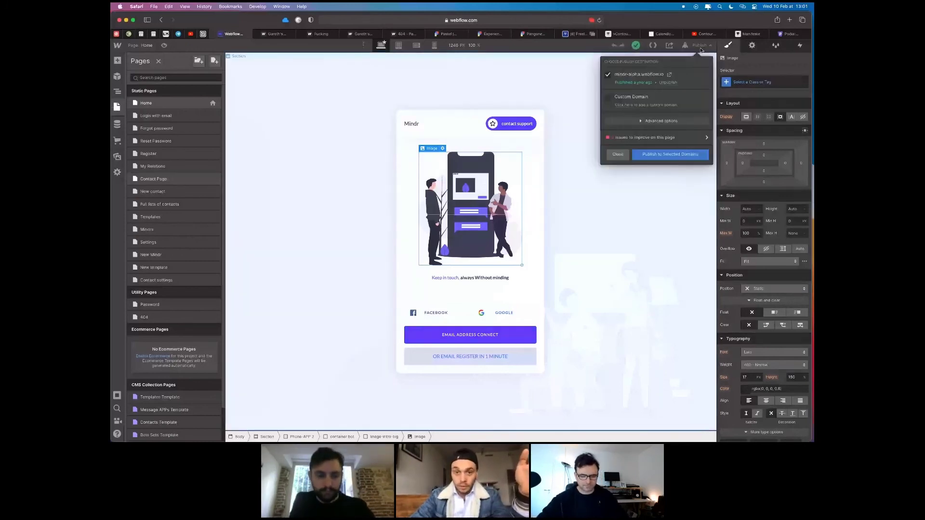
{"action": "left_click", "coordinate": [669, 74]}
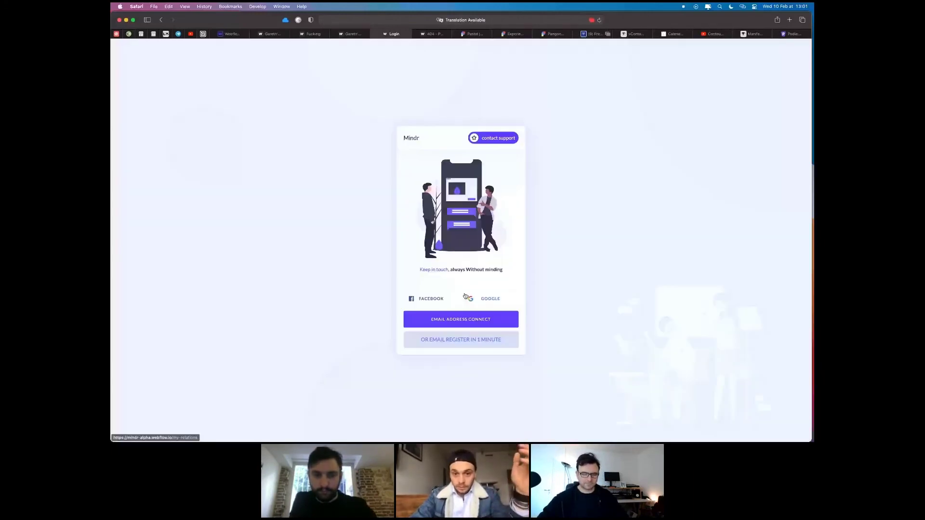
Walk through the Mindr prototype from the login screen to My relations, the new contact form, and the Next Mindrs screen
{"action": "left_click", "coordinate": [465, 297]}
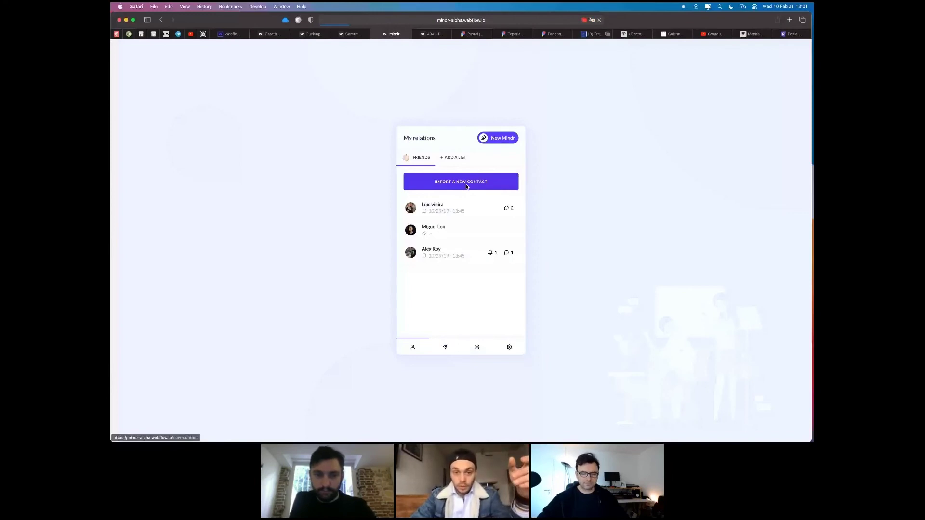
{"action": "left_click", "coordinate": [466, 187]}
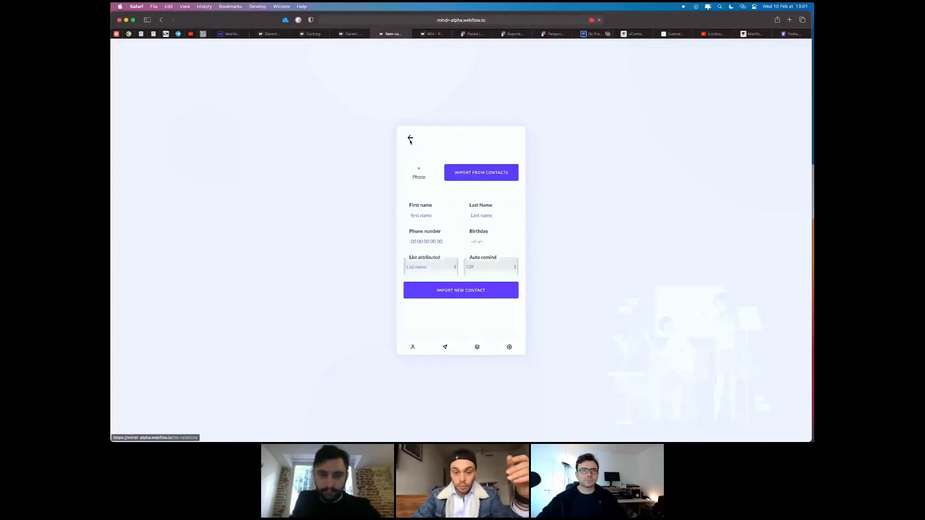
{"action": "left_click", "coordinate": [411, 140]}
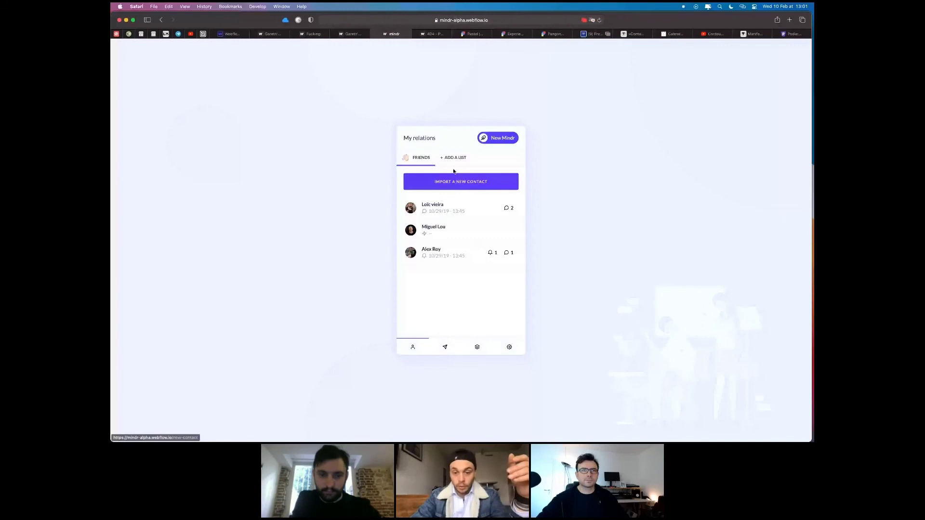
{"action": "left_click", "coordinate": [444, 347]}
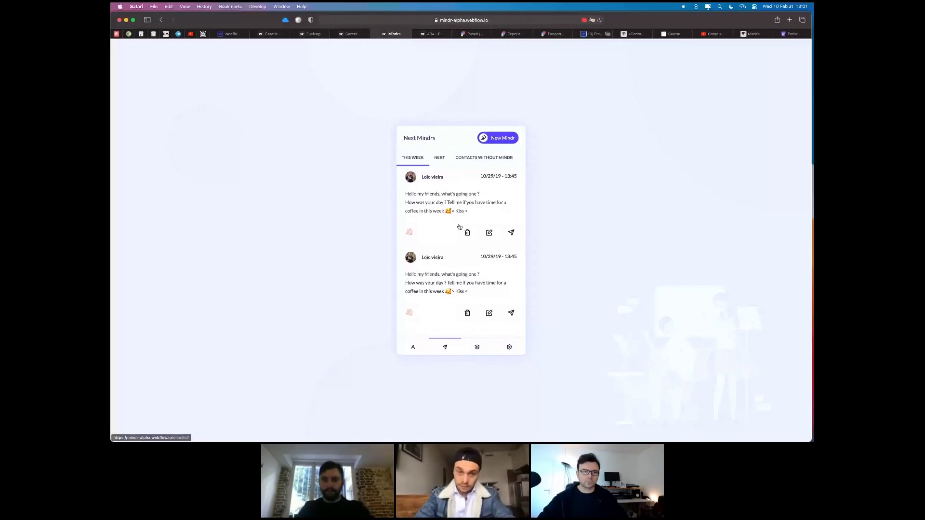
Search Google for "flutter", open flutter.dev, return to the Mindr prototype, and switch to the Livestorm session's questions
{"action": "left_click", "coordinate": [421, 33]}
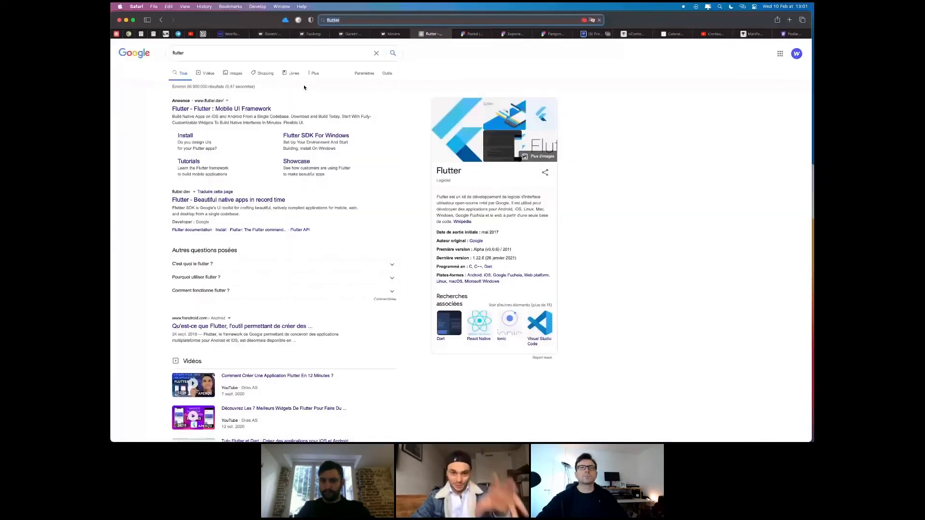
{"action": "key", "text": "Return"}
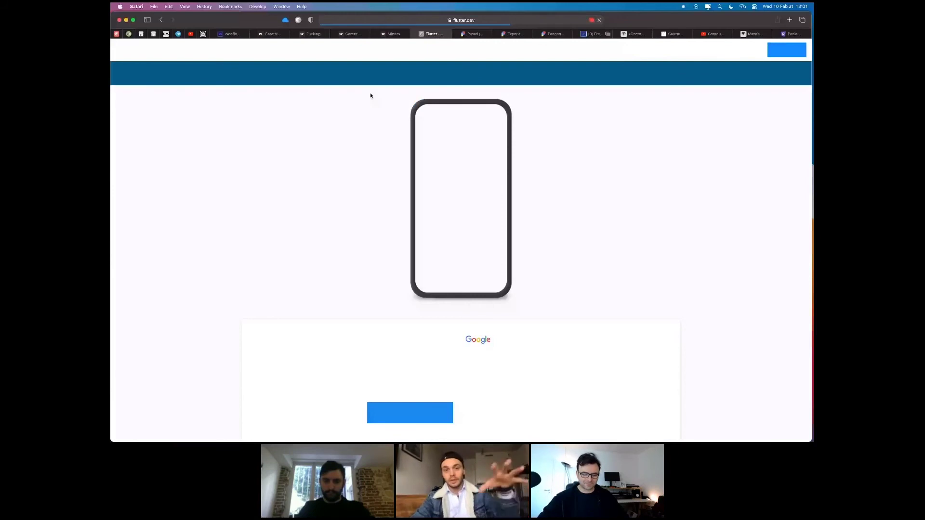
{"action": "key", "text": "ctrl+shift+Tab"}
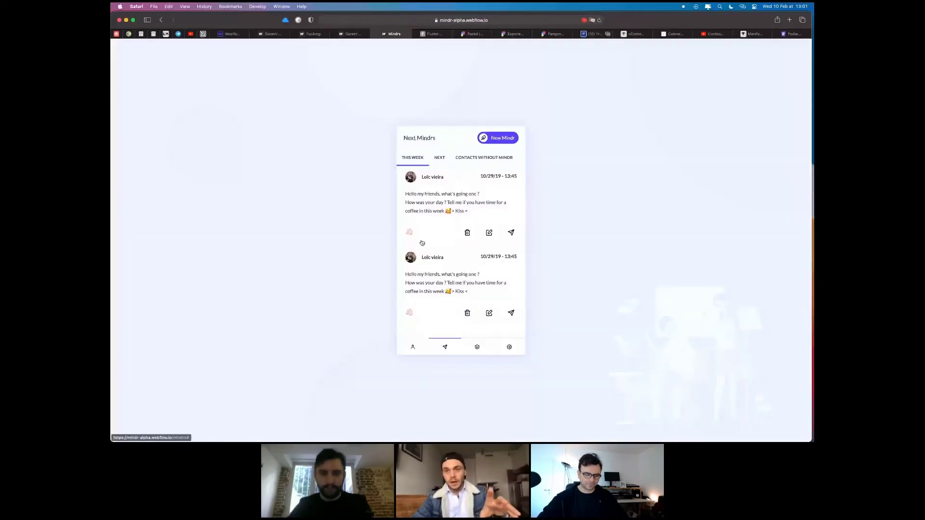
{"action": "left_click", "coordinate": [594, 34]}
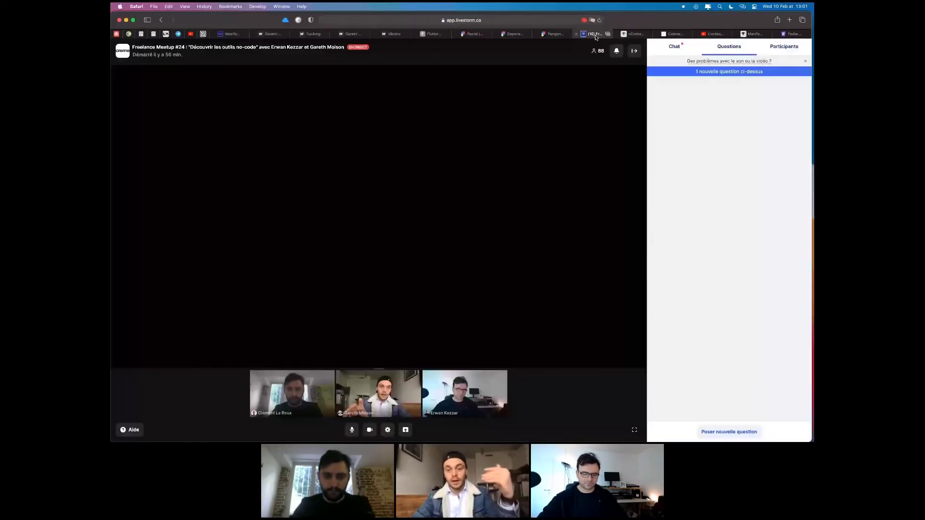